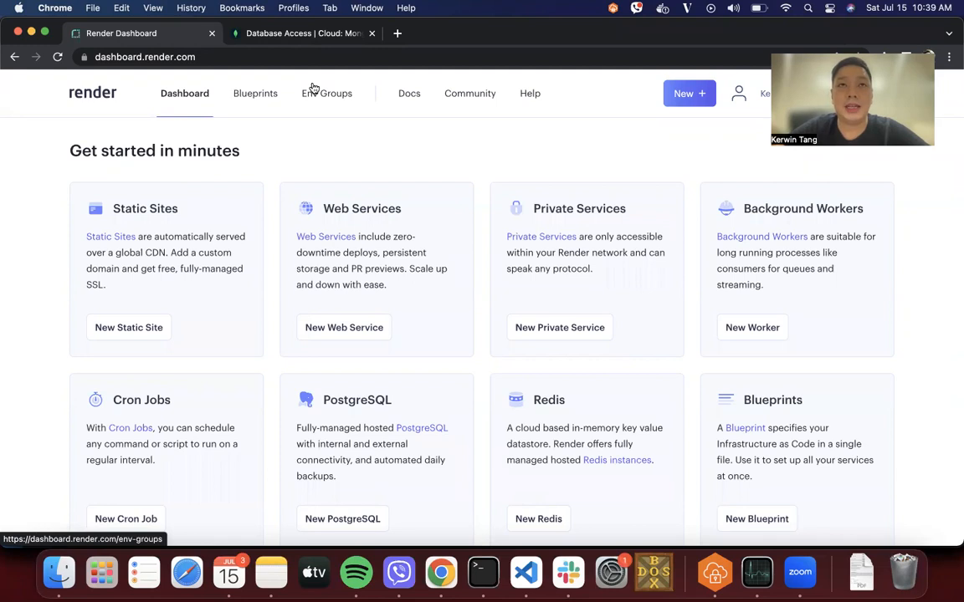
Open the restaurant repository on GitHub in a new tab
left_click(399, 42)
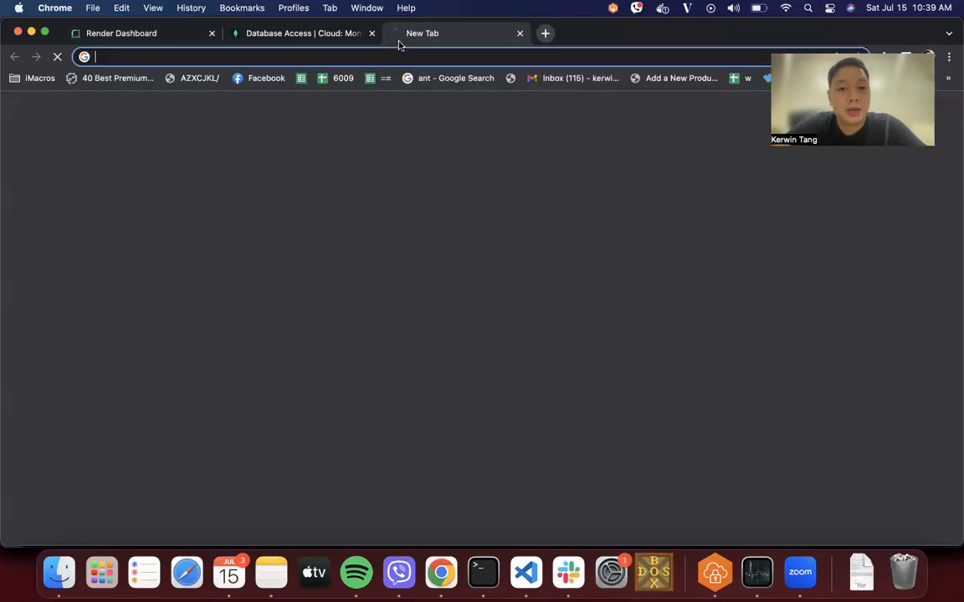
type("gih")
key("BackSpace")
type("thub.com/kerwin")
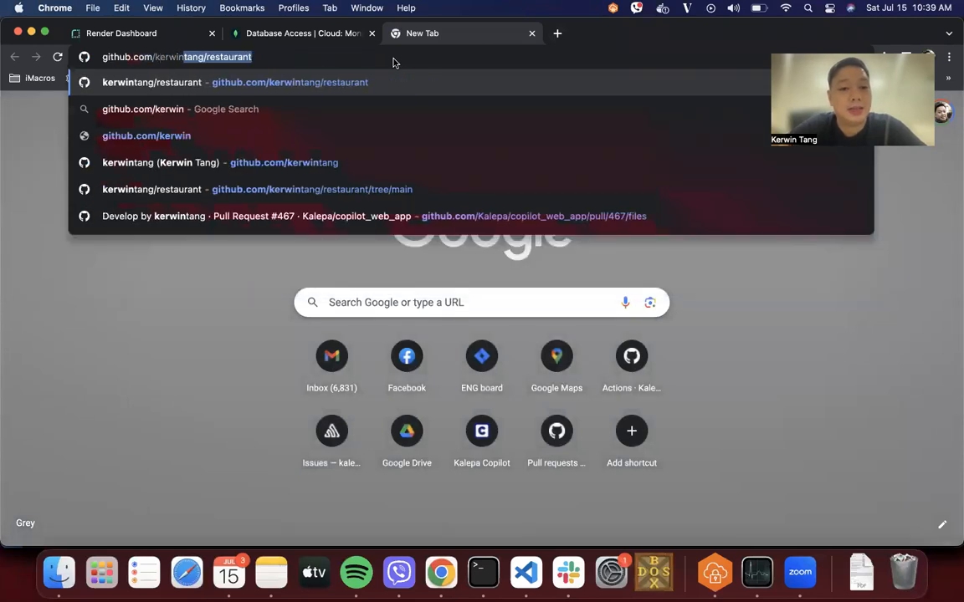
key("Return")
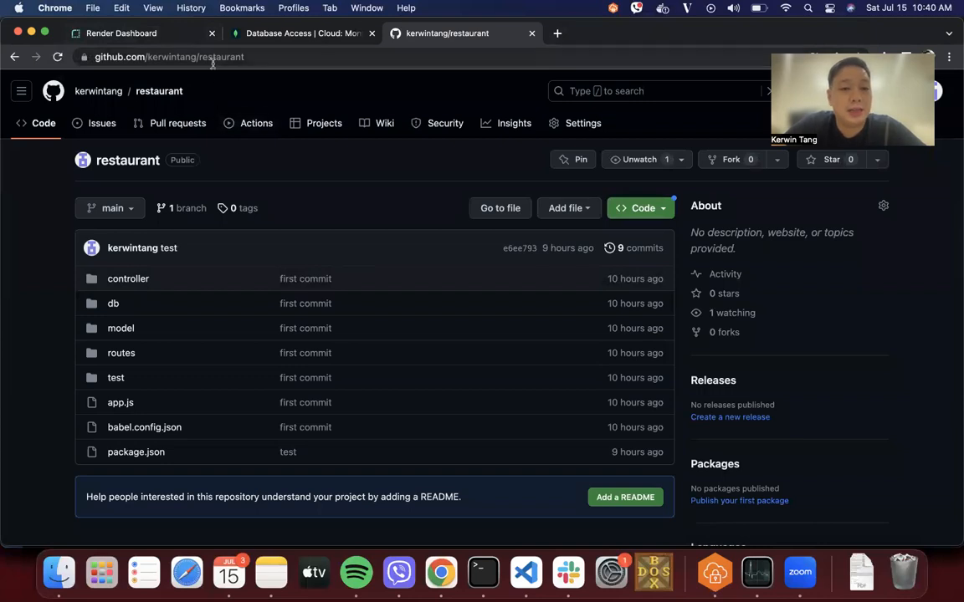
View render.com's GitHub sign-in page in a new tab of the incognito window, and close that tab
key("super+grave")
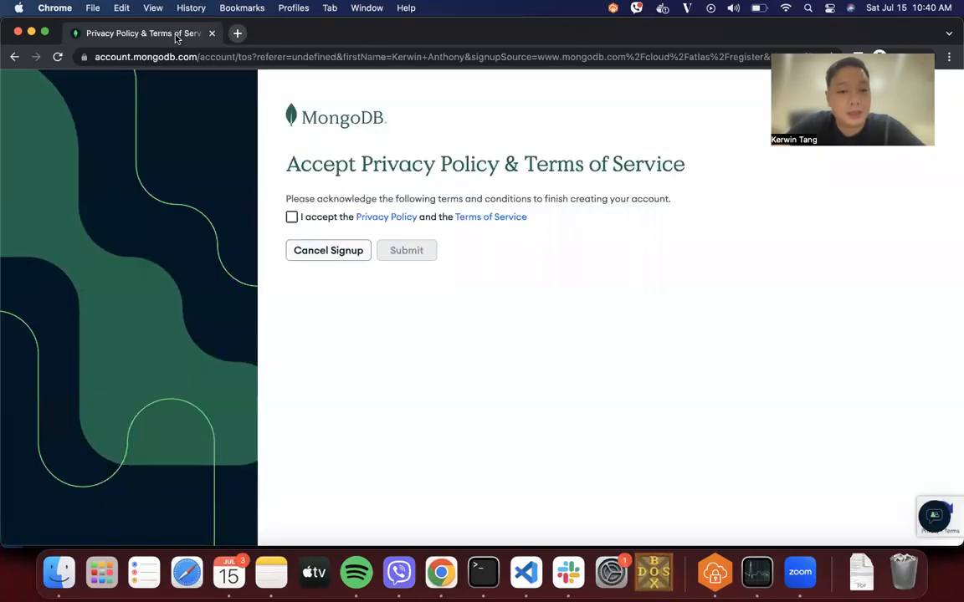
key("super+t")
type("render.com")
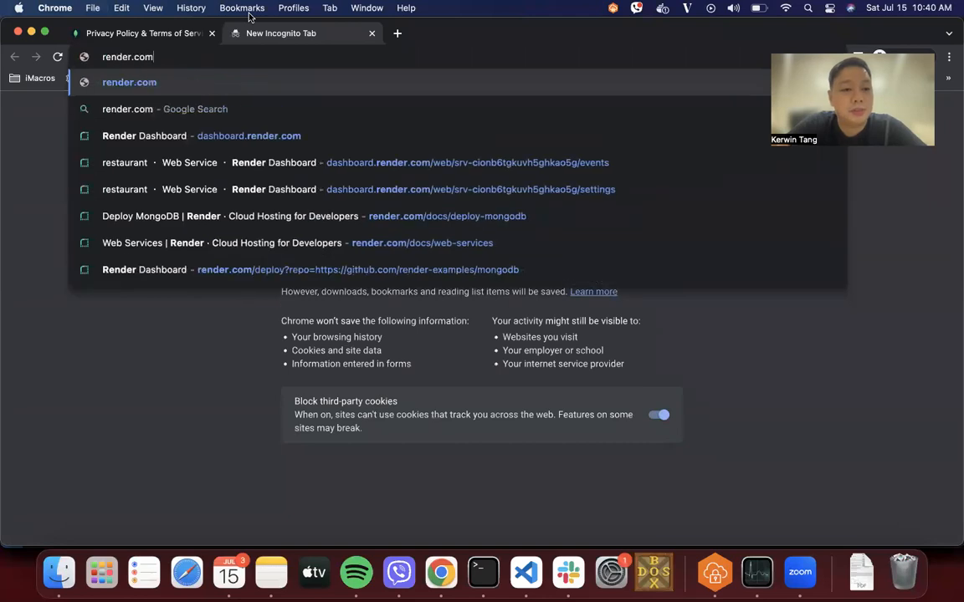
key("Return")
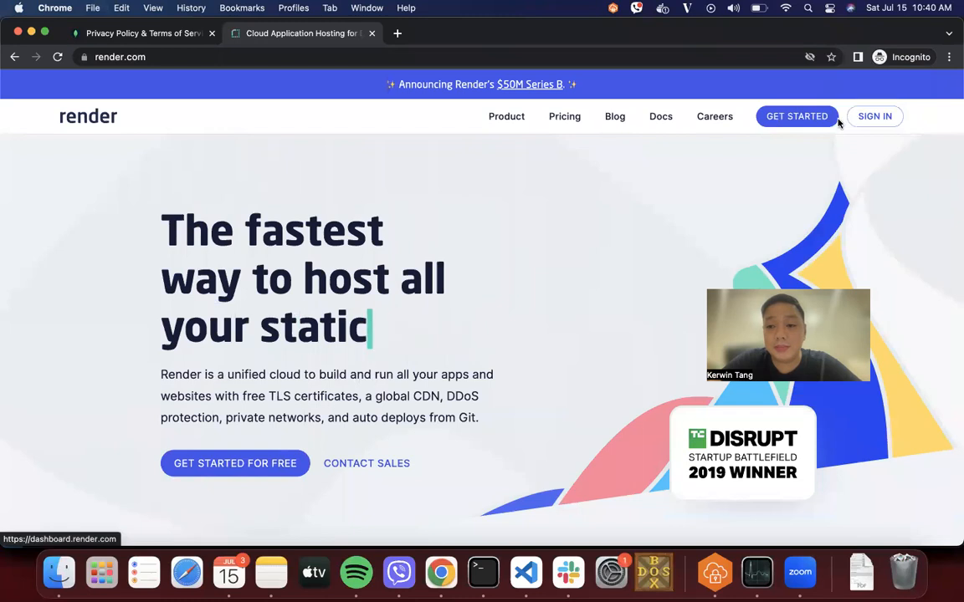
left_click(870, 115)
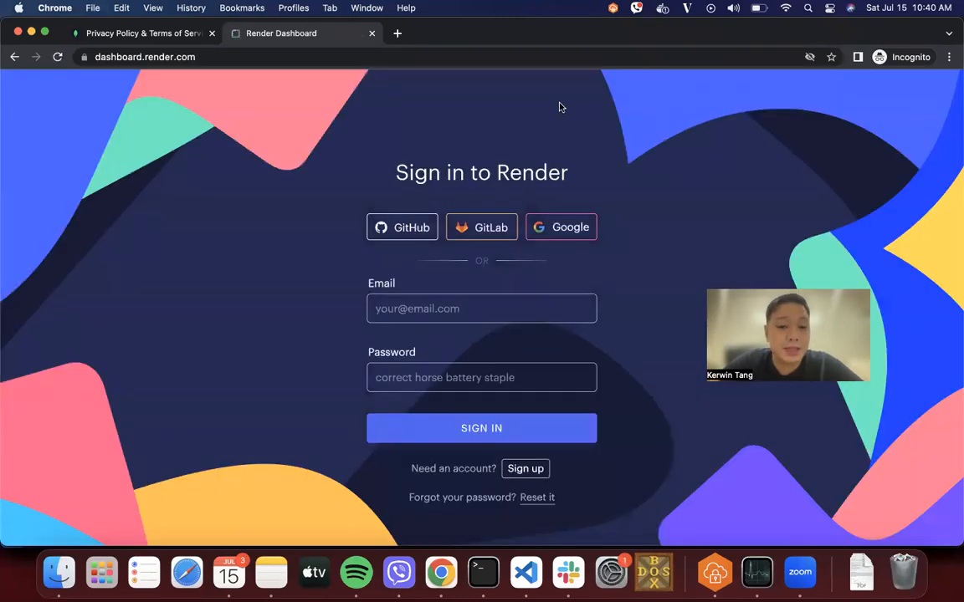
left_click(412, 231)
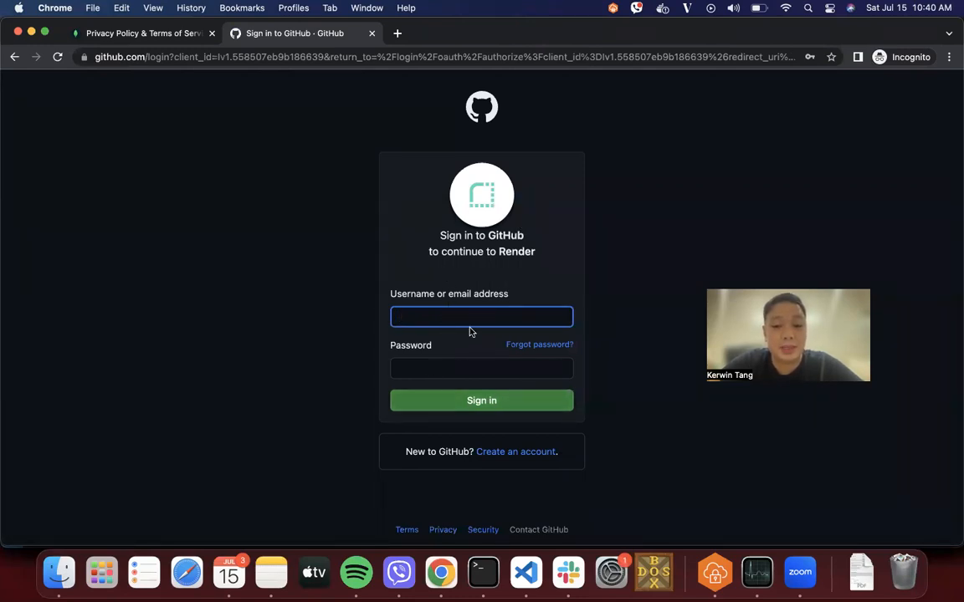
left_click(373, 39)
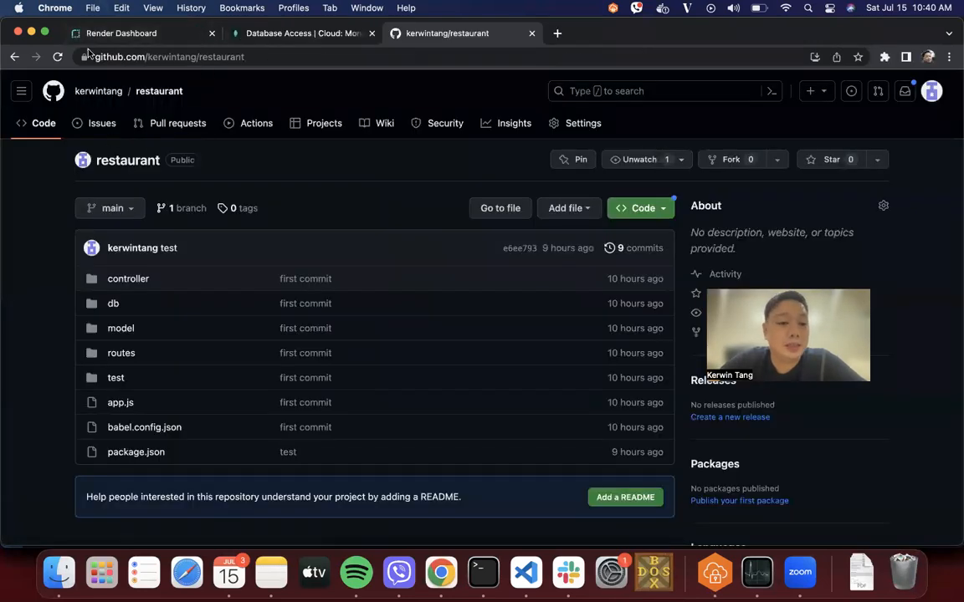
Start a new web service on the Render dashboard and connect it to the restaurant repository
left_click(105, 32)
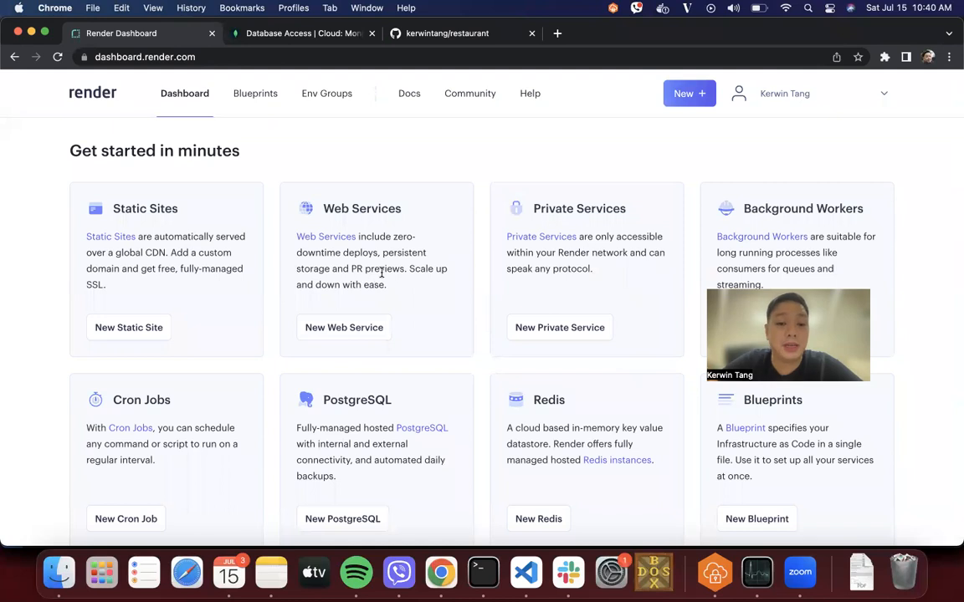
left_click(341, 333)
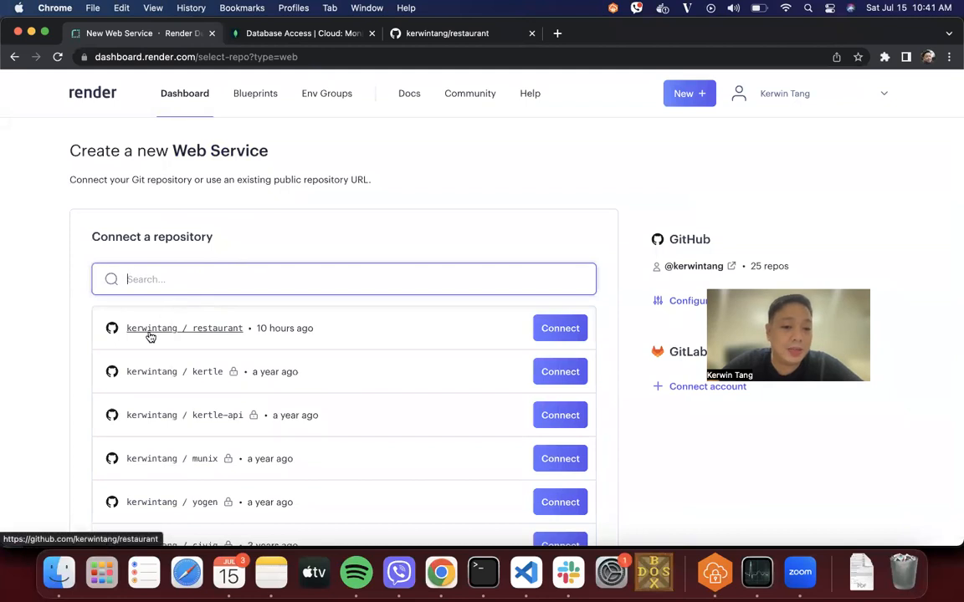
left_click(560, 327)
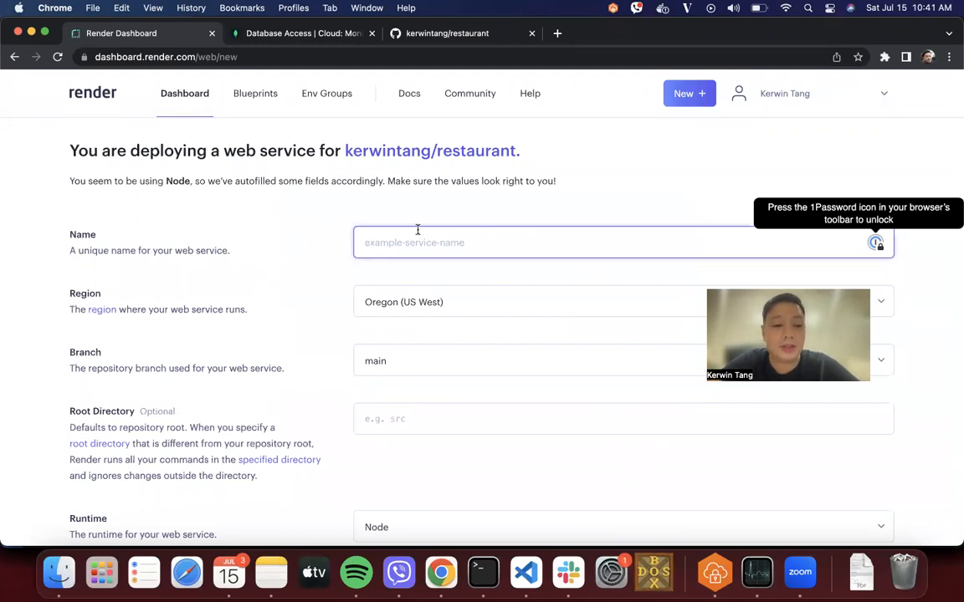
Name the web service Restaurant and set its region to Singapore (Southeast Asia)
type("Restaurant")
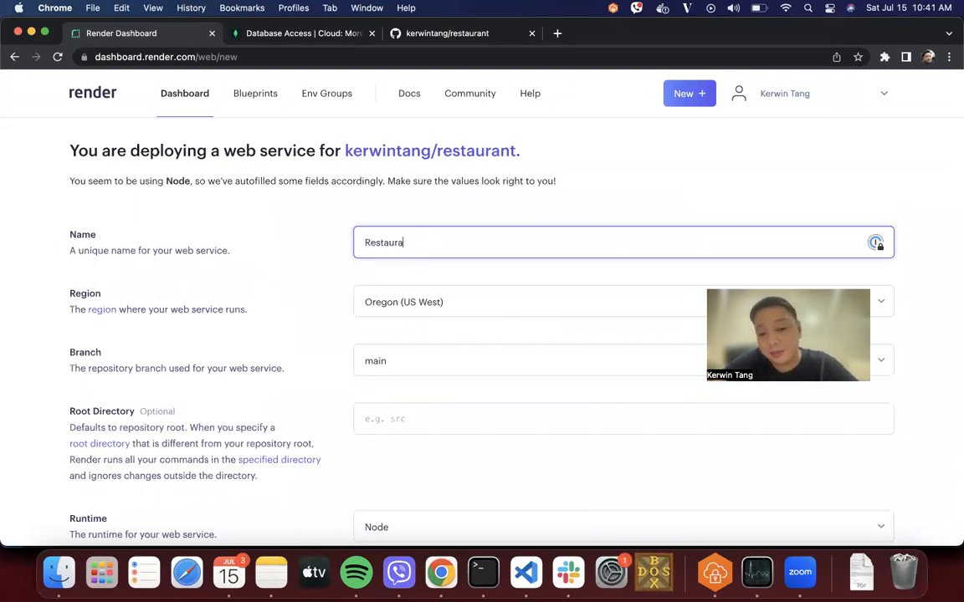
left_click(393, 314)
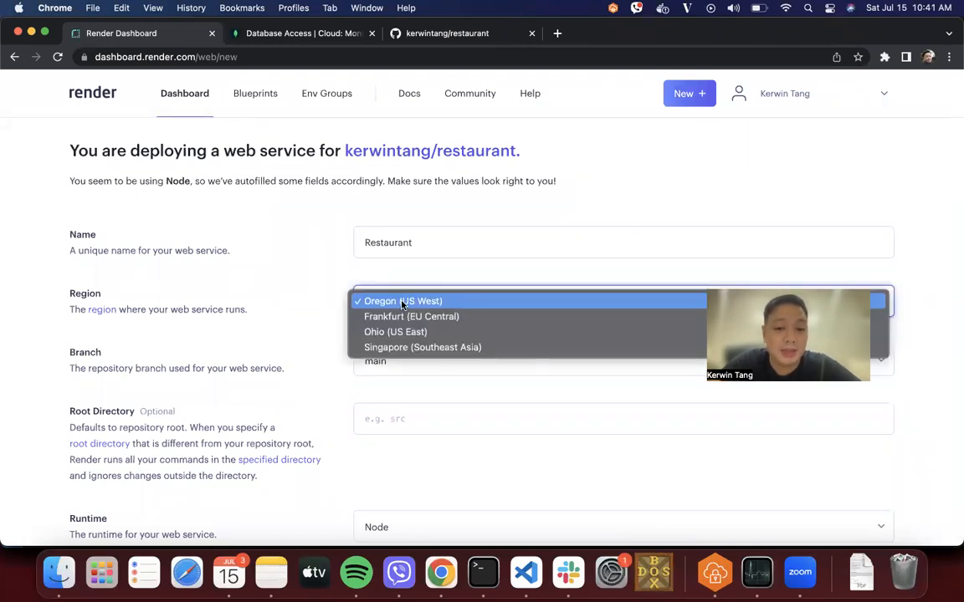
left_click(375, 348)
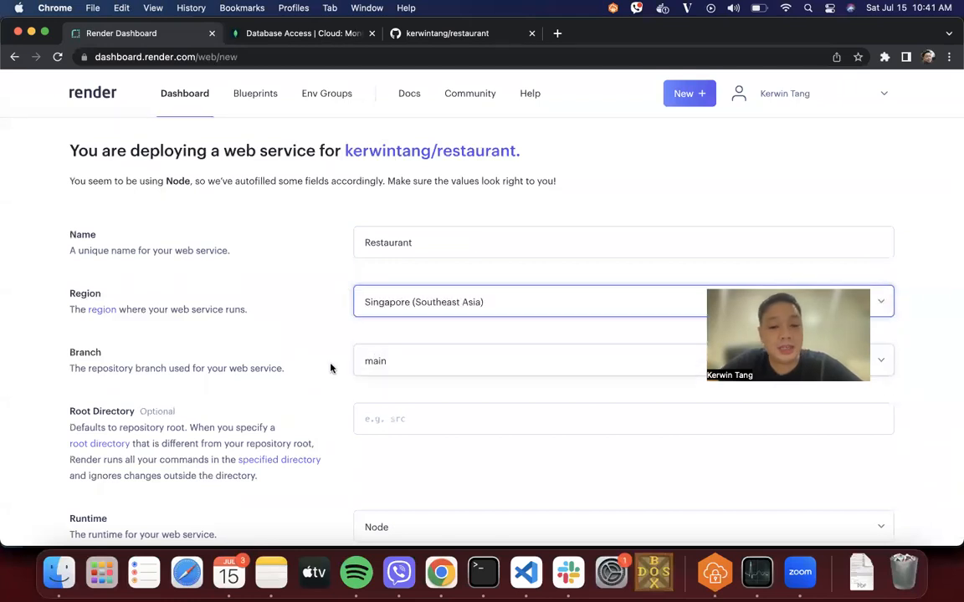
Change the web service's start command to node app.js
scroll(387, 305, "down", 2)
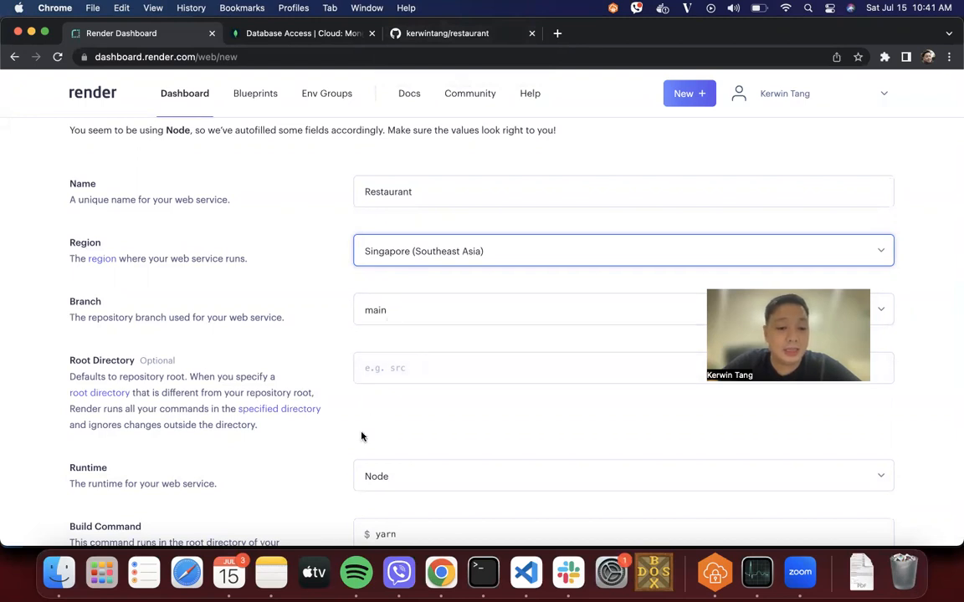
scroll(361, 436, "down", 2)
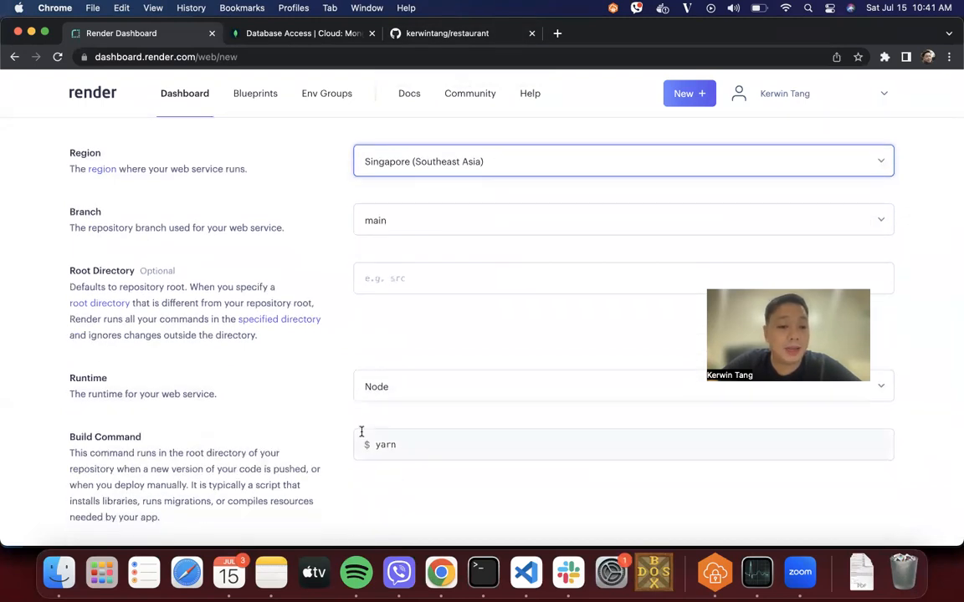
scroll(340, 435, "down", 1)
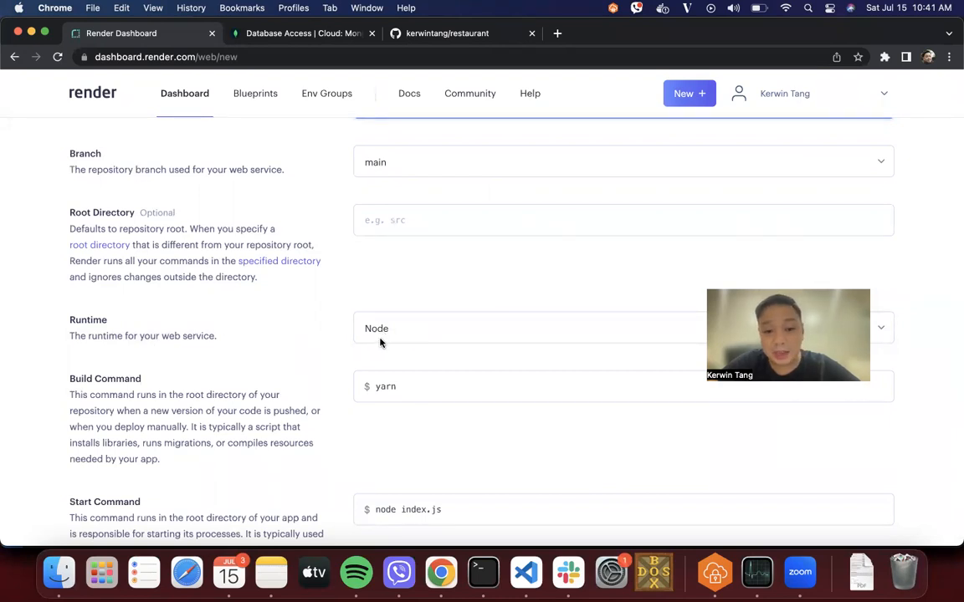
scroll(280, 393, "down", 2)
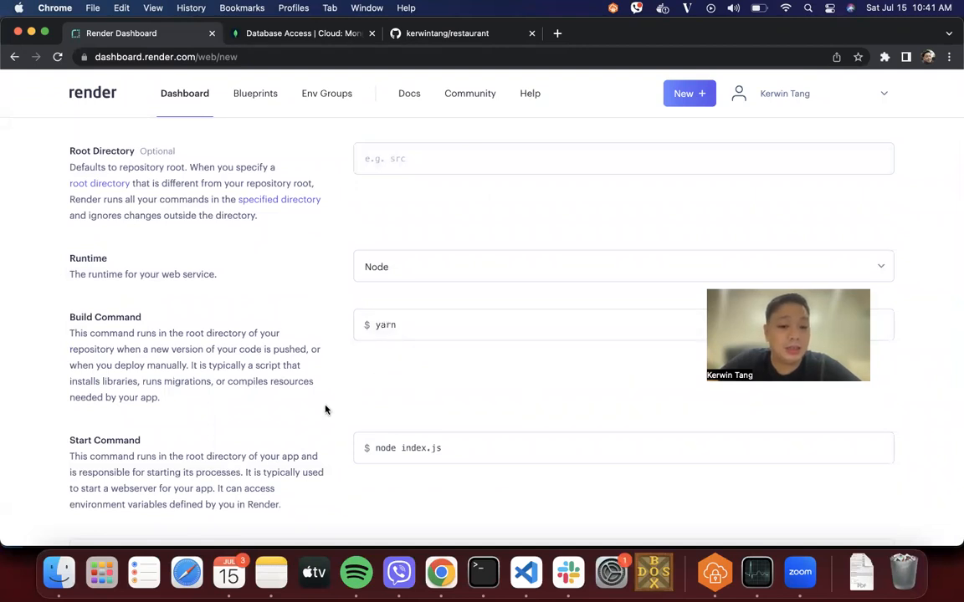
scroll(325, 409, "down", 1)
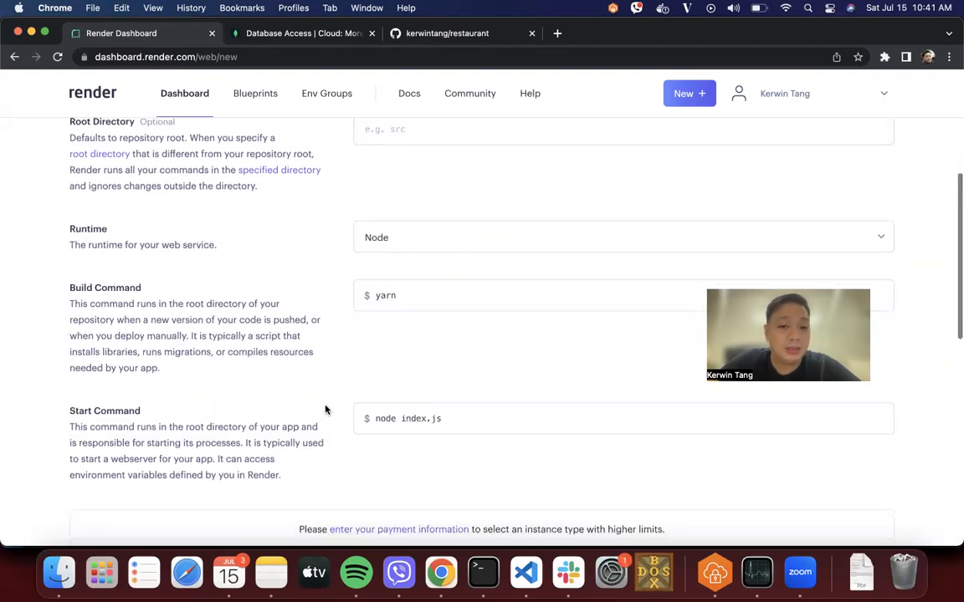
double_click(408, 418)
type("app")
Review the instance types, keep the Free one, and create the web service
scroll(399, 274, "down", 6)
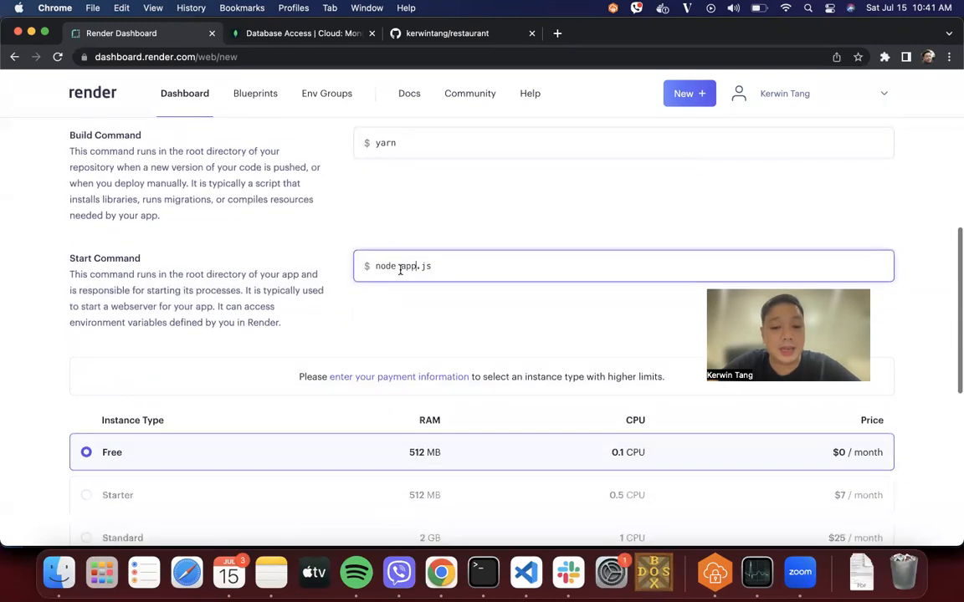
scroll(436, 218, "down", 1)
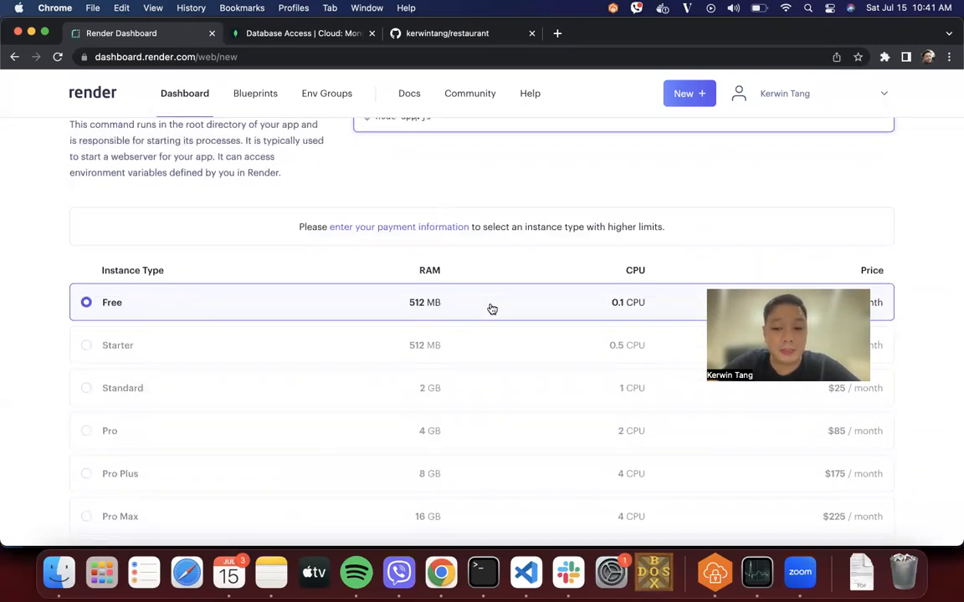
scroll(491, 307, "down", 2)
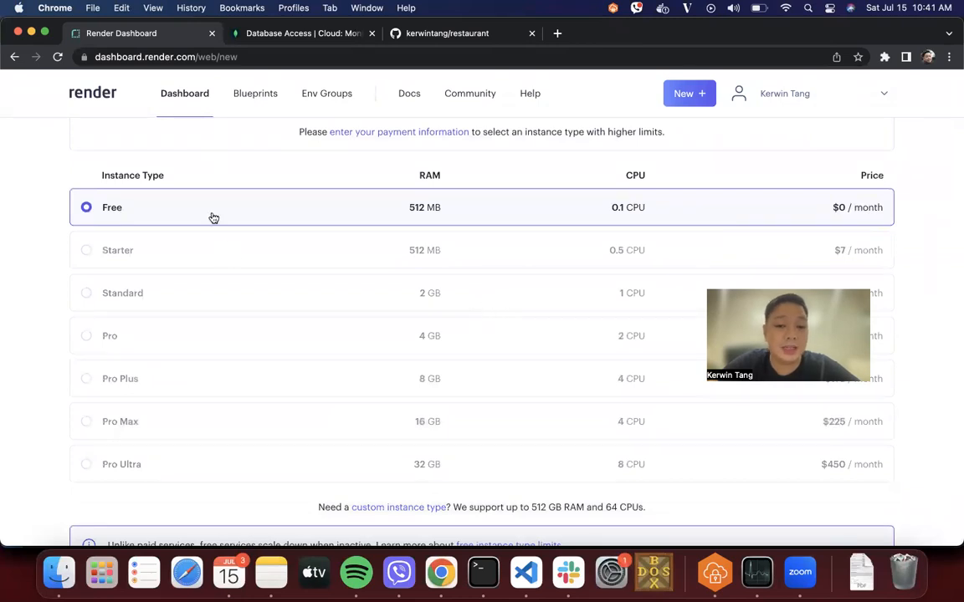
scroll(263, 325, "down", 1)
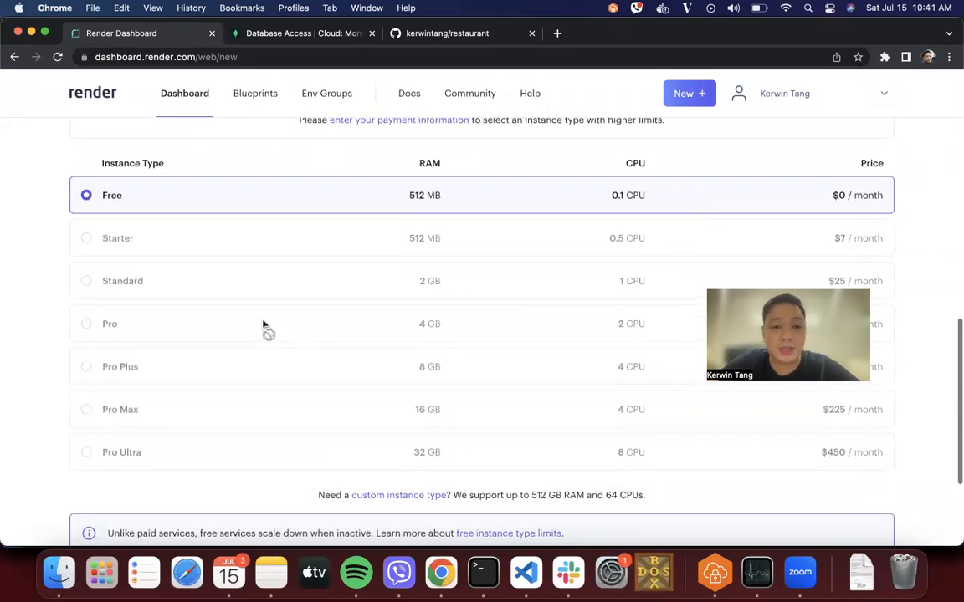
scroll(263, 325, "down", 1)
scroll(263, 324, "down", 2)
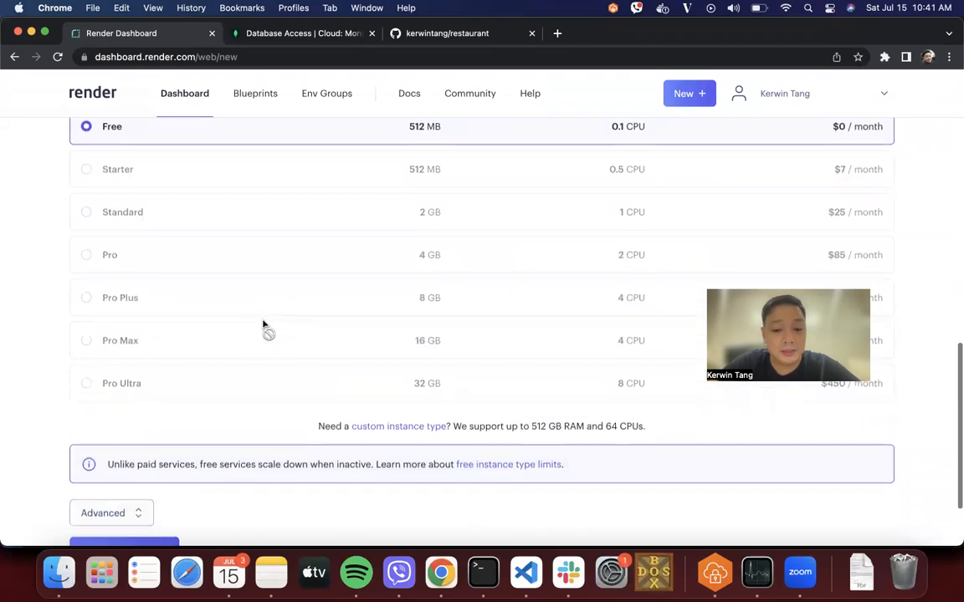
scroll(189, 461, "down", 2)
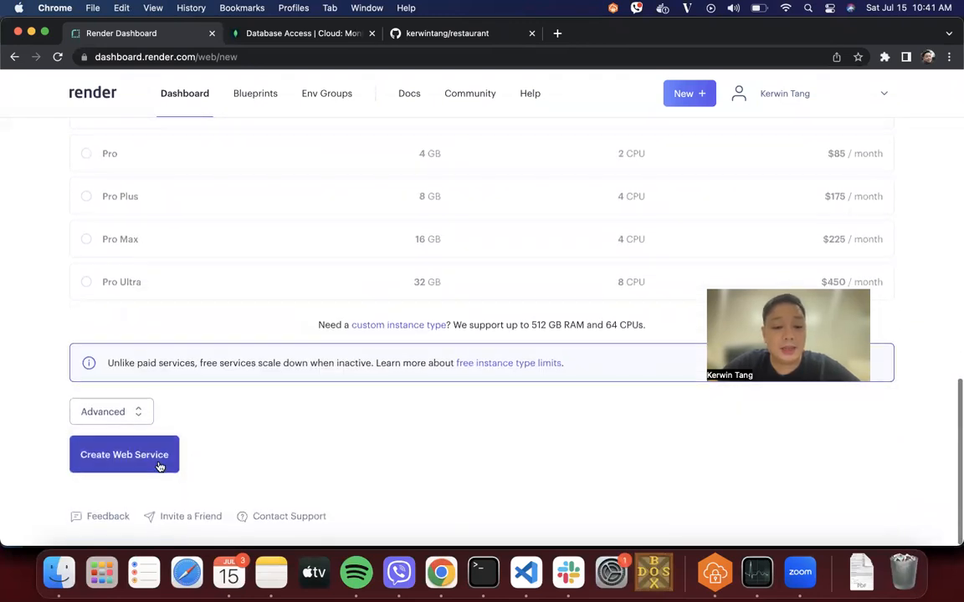
left_click(158, 461)
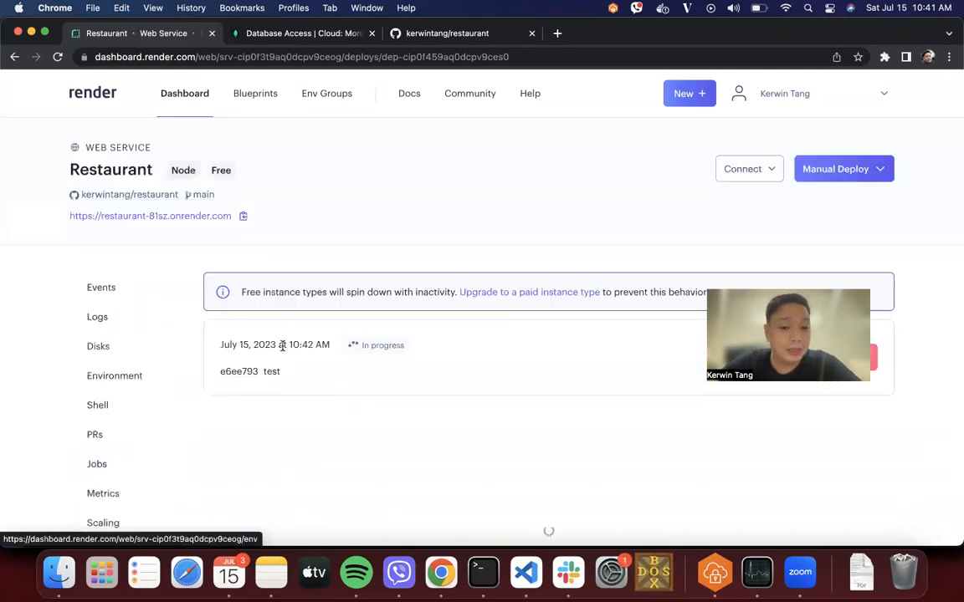
Follow the deploy log of the Restaurant service and examine its final entries
scroll(273, 363, "down", 3)
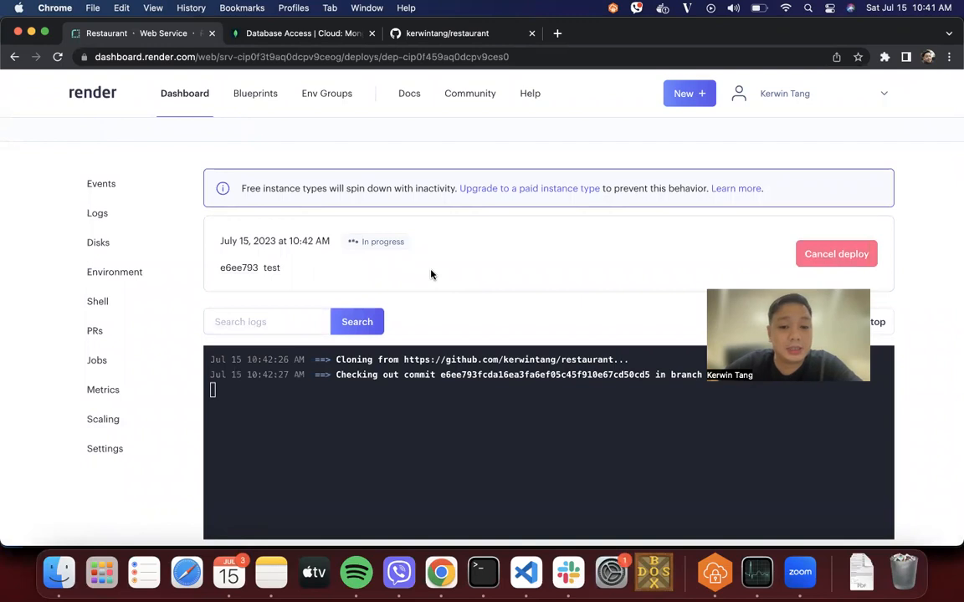
scroll(431, 274, "down", 2)
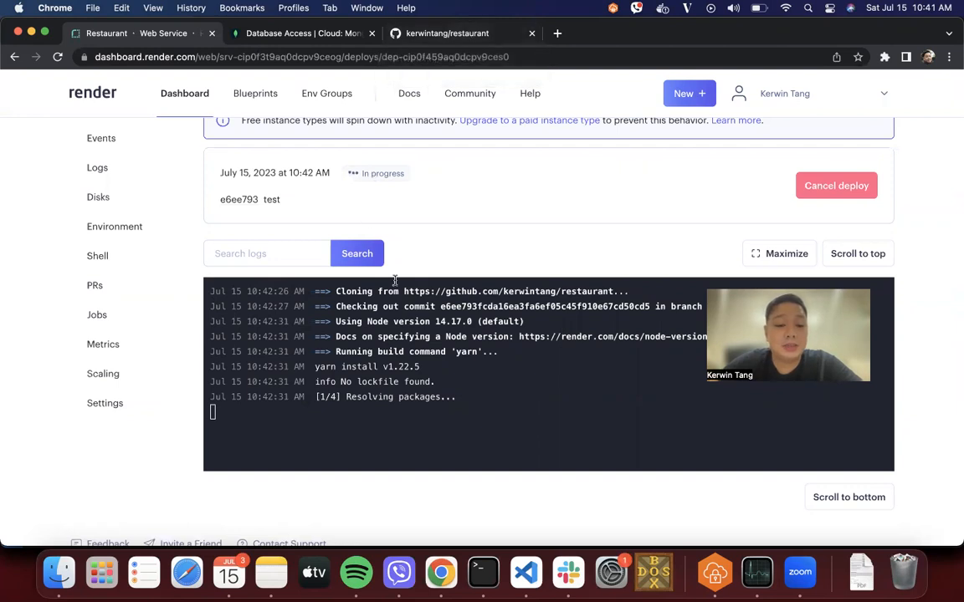
scroll(396, 281, "down", 1)
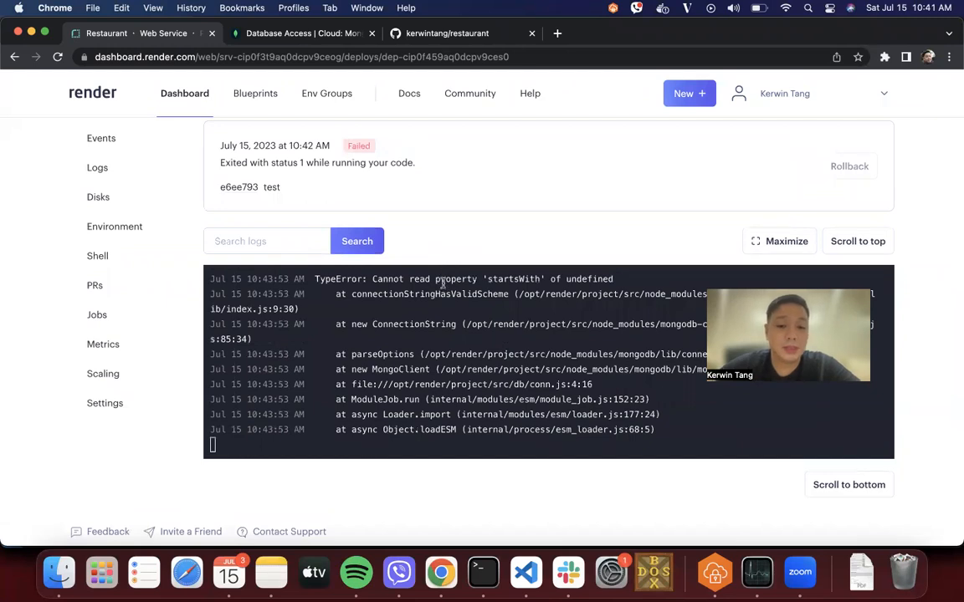
scroll(443, 282, "up", 2)
scroll(446, 301, "up", 3)
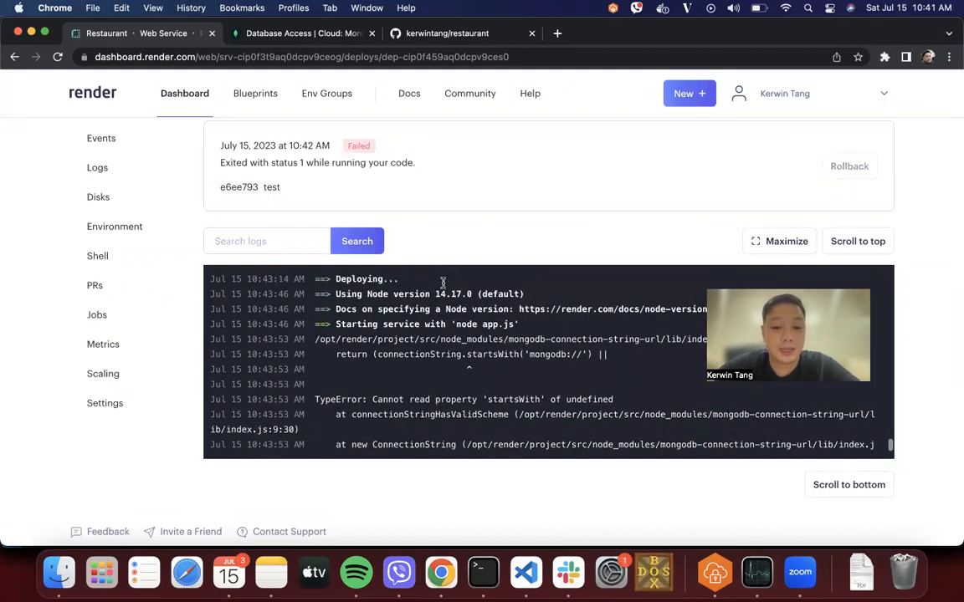
scroll(468, 368, "down", 3)
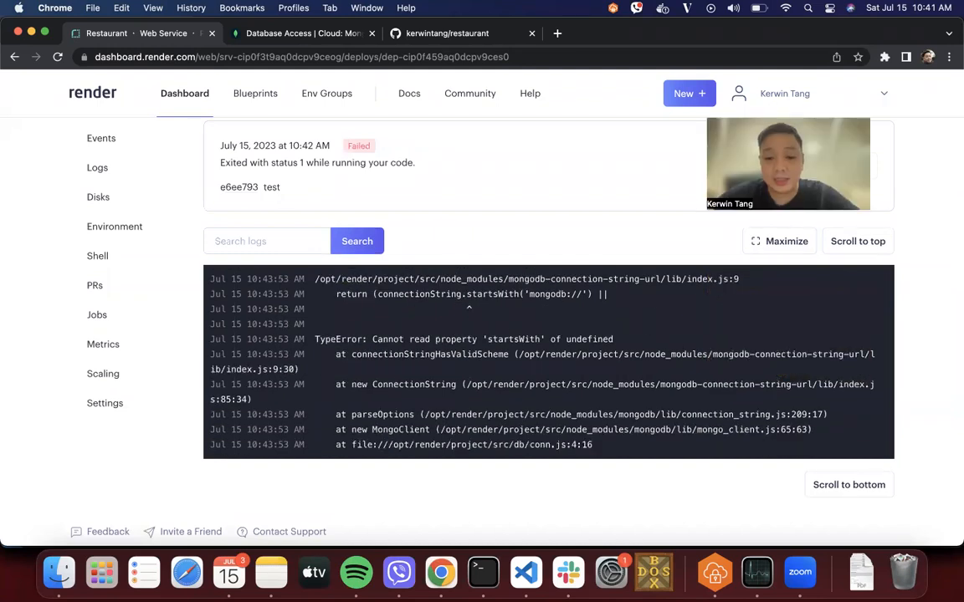
scroll(631, 389, "down", 1)
scroll(632, 389, "up", 1)
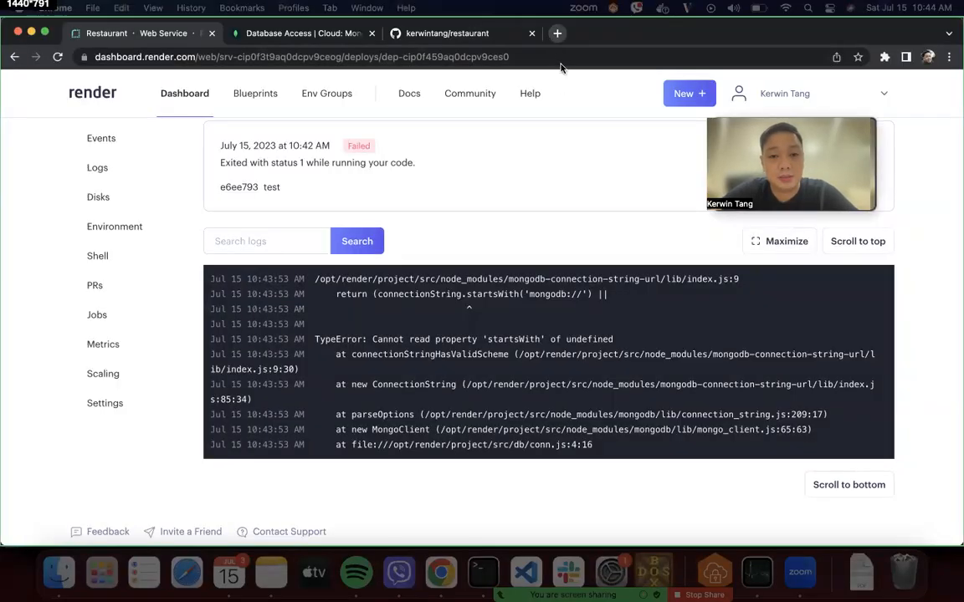
Open the MongoDB Atlas registration page in a new browser tab
left_click(556, 35)
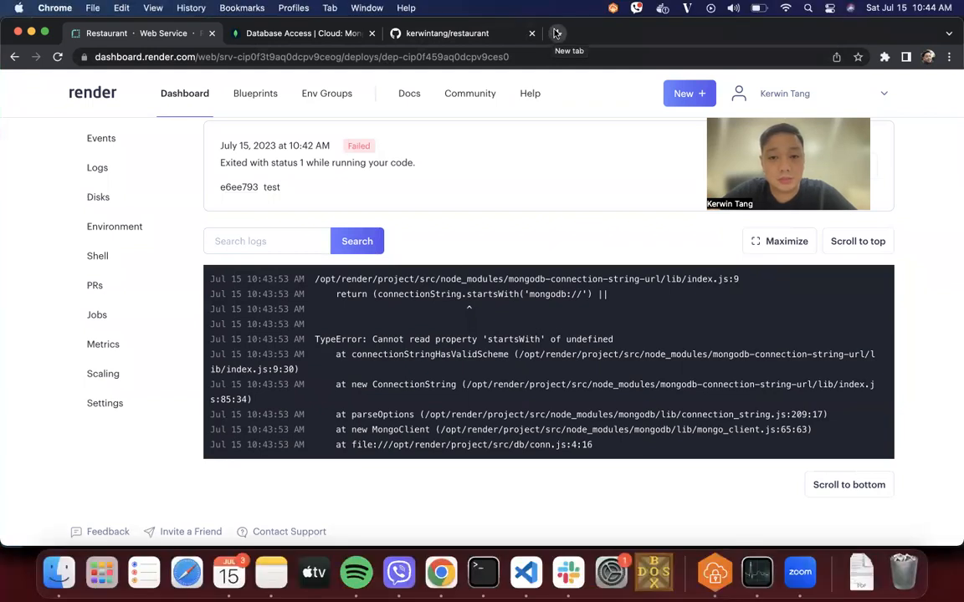
left_click(555, 35)
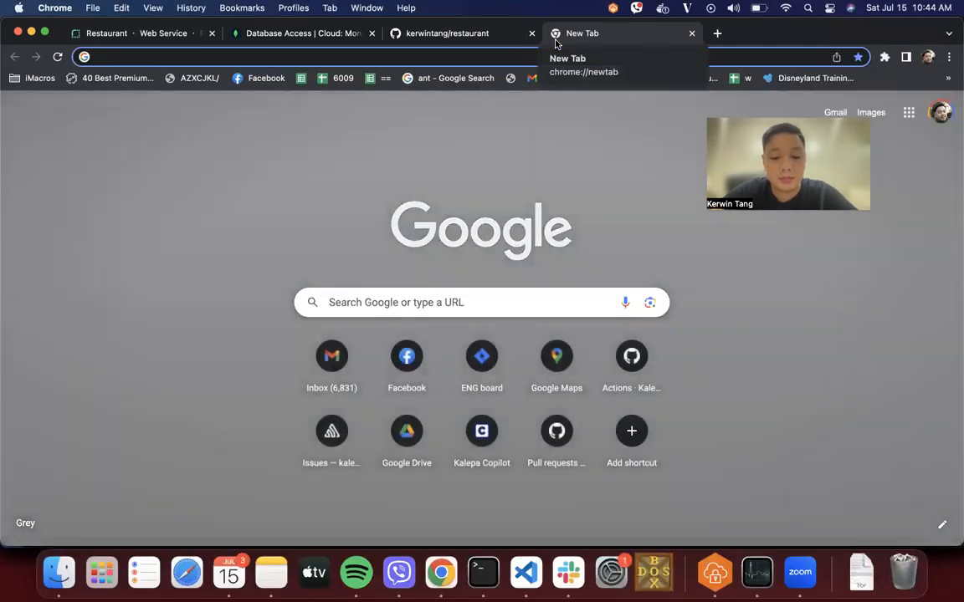
type("mongodb")
key("Down")
key("Down")
key("Down")
key("Down")
key("Down")
key("Down")
key("Return")
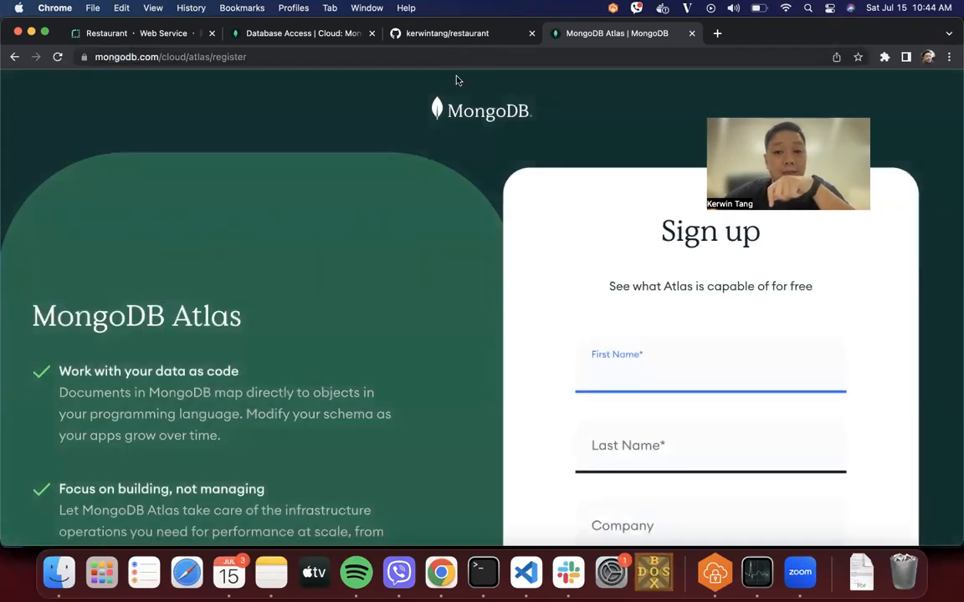
Review the Atlas sign-up form, then accept the Privacy Policy and Terms of Service and submit to finish creating the account
left_click(414, 57)
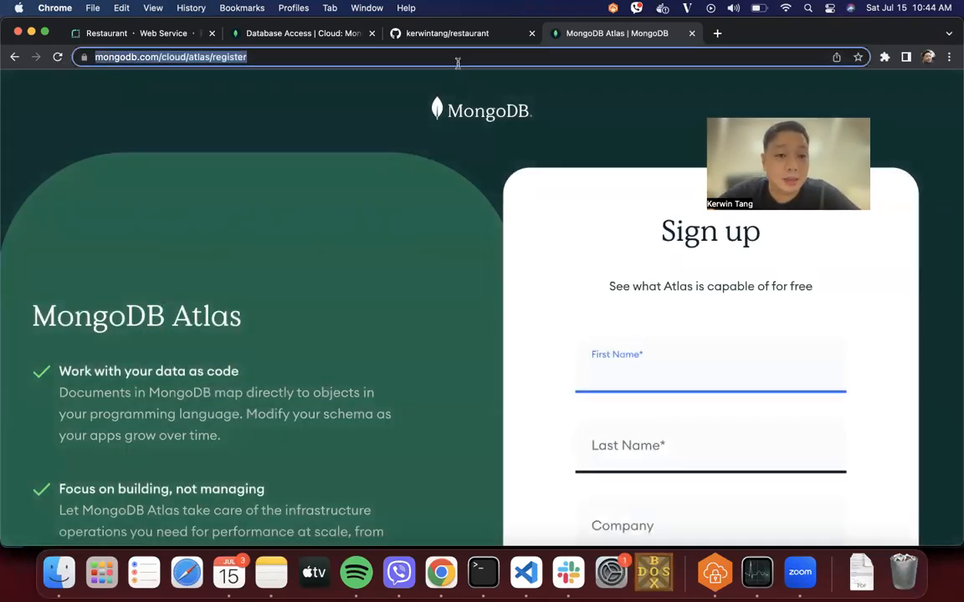
scroll(496, 238, "down", 8)
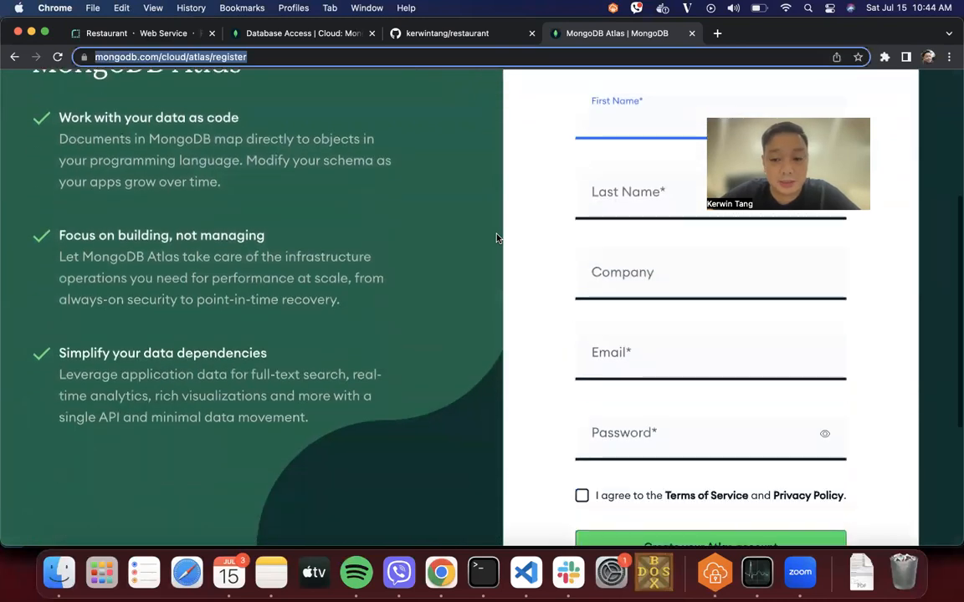
scroll(496, 238, "up", 1)
scroll(624, 370, "down", 2)
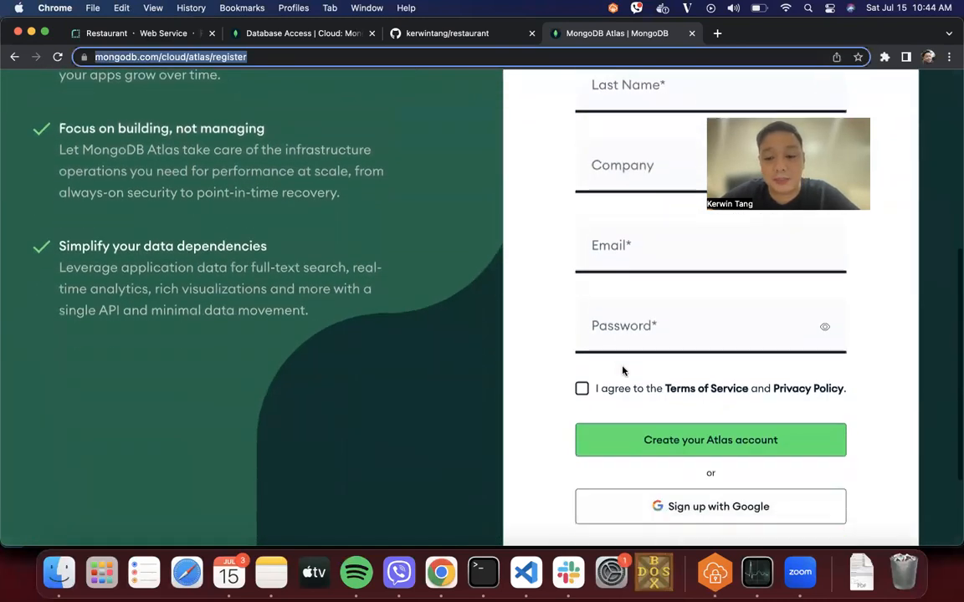
scroll(678, 435, "down", 2)
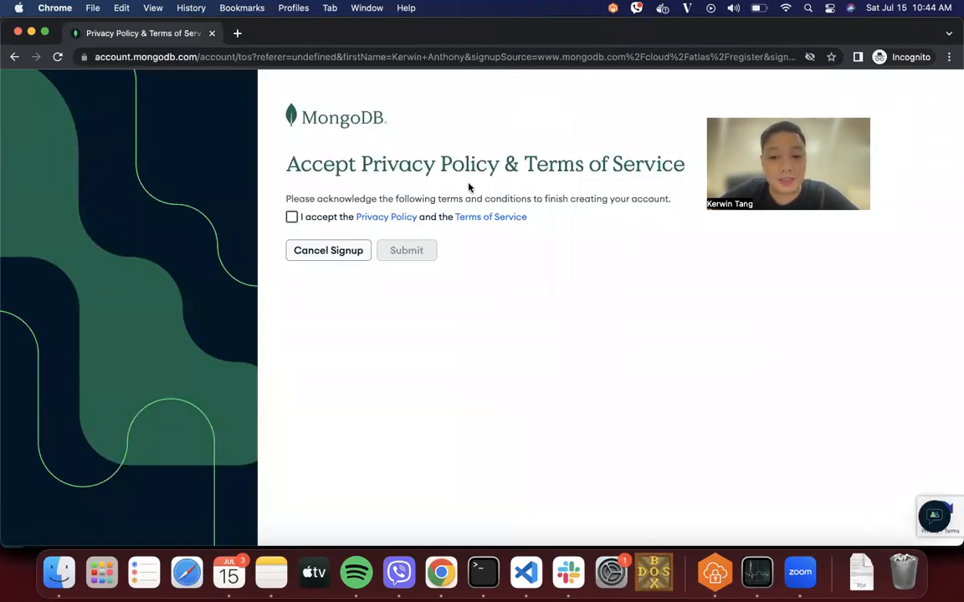
left_click(291, 217)
left_click(399, 259)
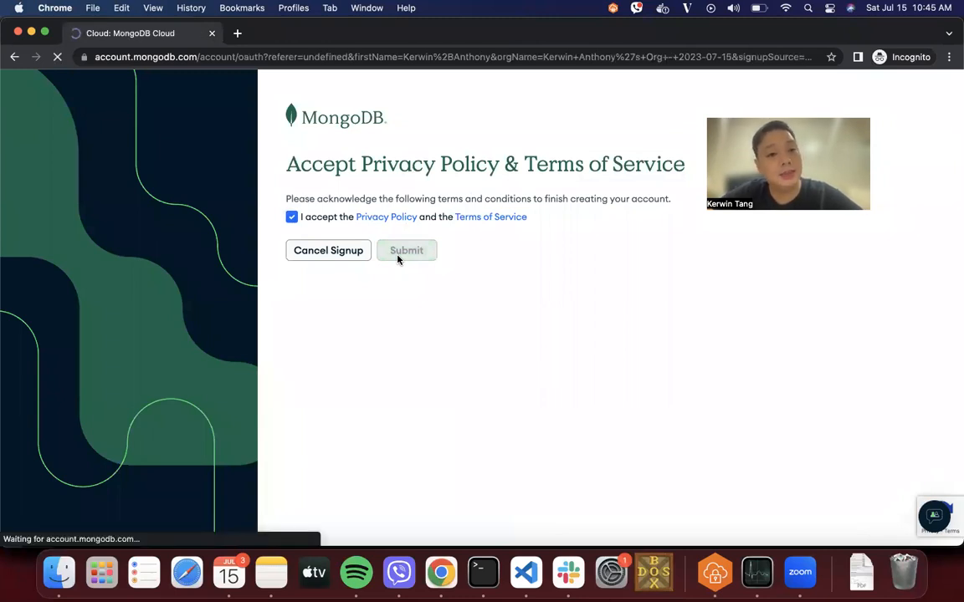
Choose Build a new application as the goal in the Atlas welcome questionnaire
scroll(398, 260, "down", 1)
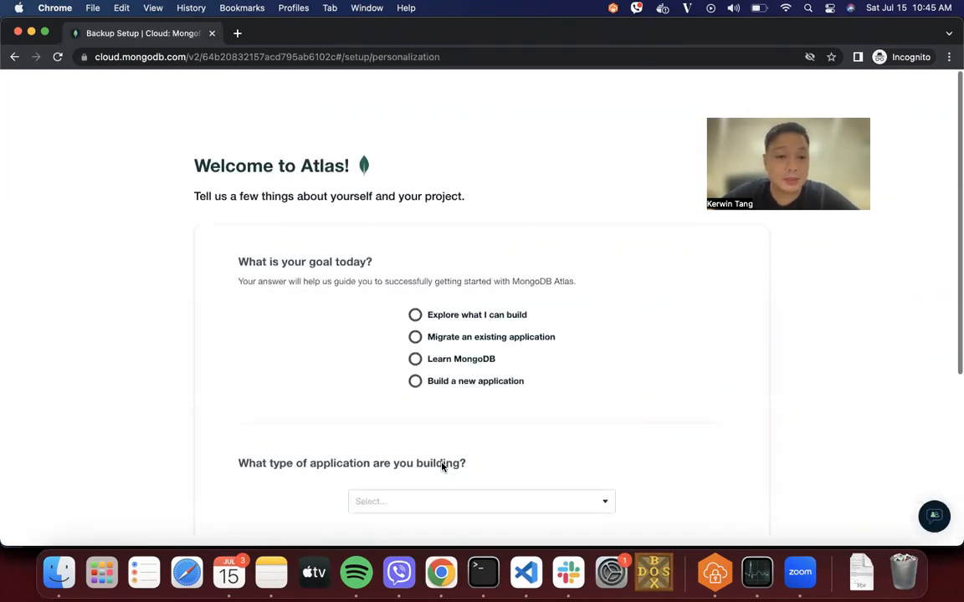
scroll(441, 465, "down", 3)
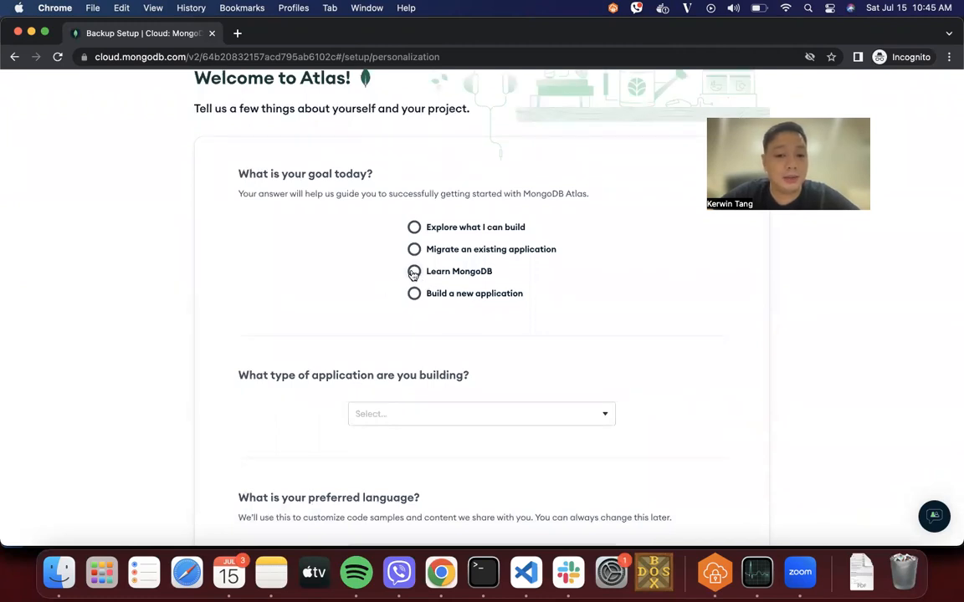
left_click(414, 271)
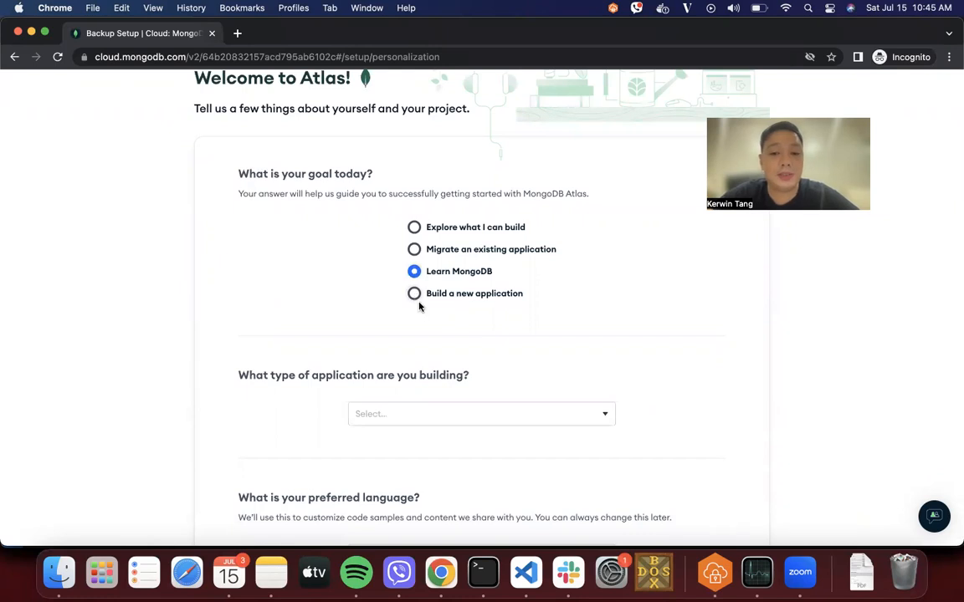
left_click(417, 298)
scroll(424, 342, "down", 2)
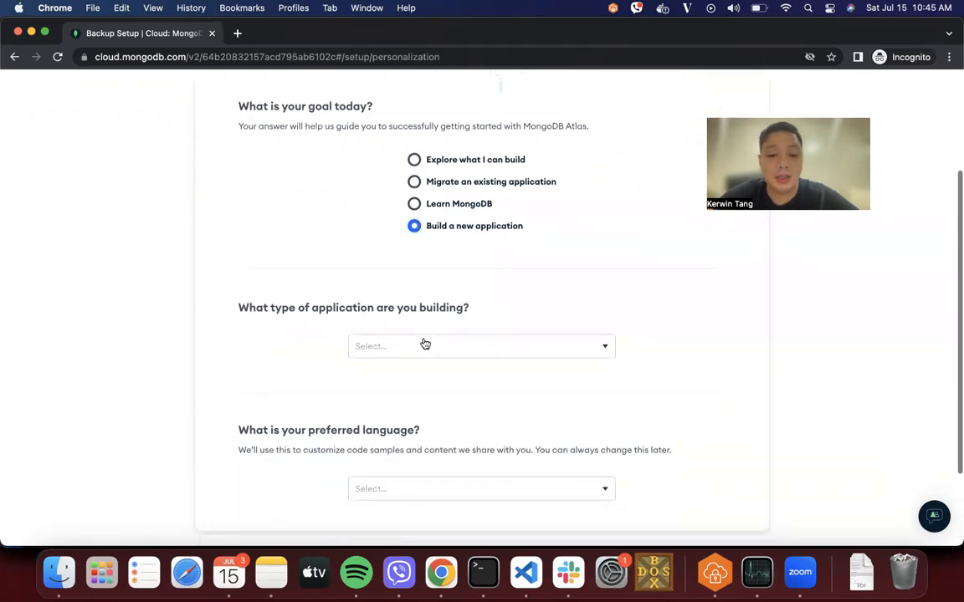
Set the application type to I'm just exploring and the preferred language to JavaScript, and finish the questionnaire
left_click(422, 348)
scroll(432, 428, "down", 4)
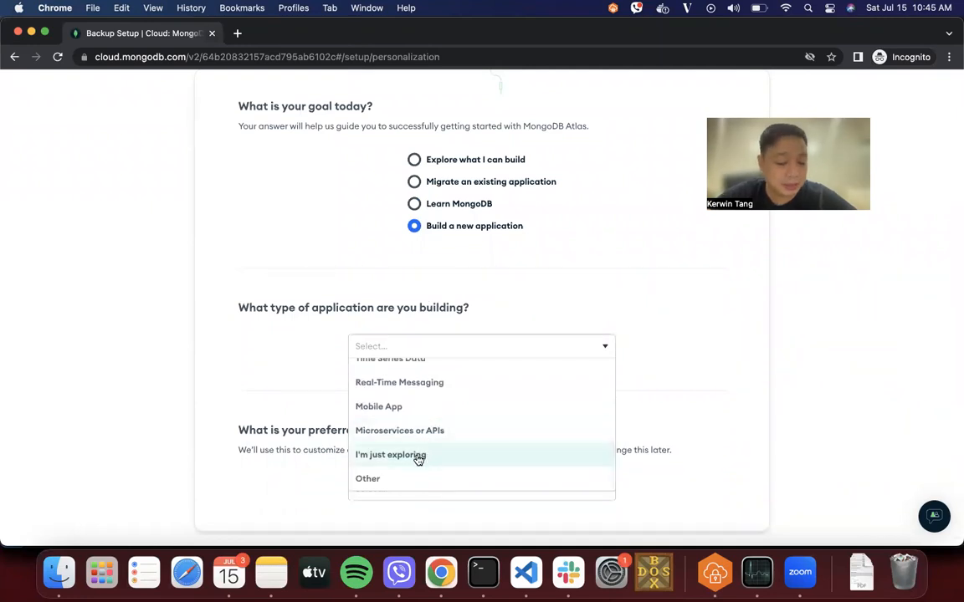
left_click(417, 453)
left_click(410, 489)
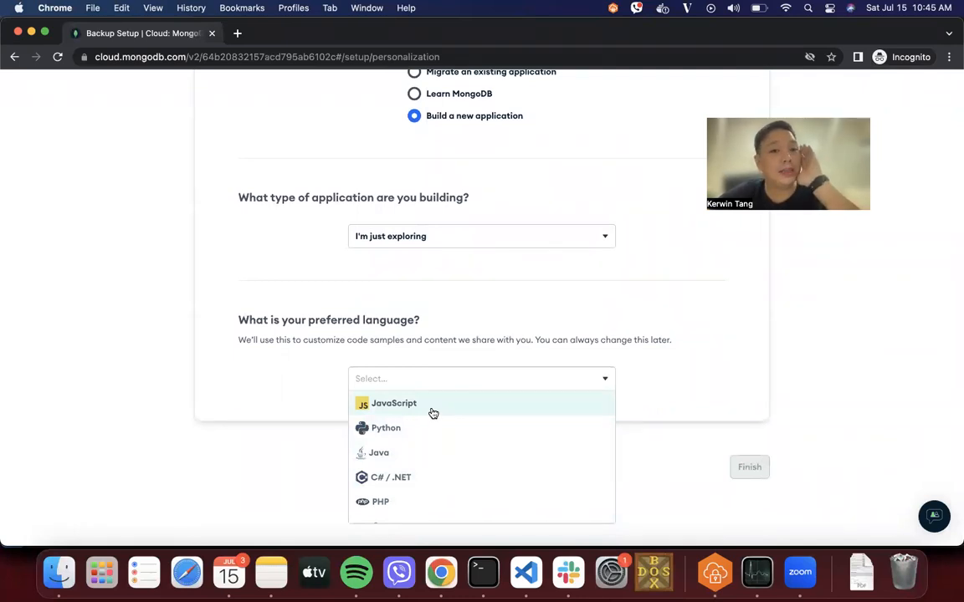
left_click(432, 413)
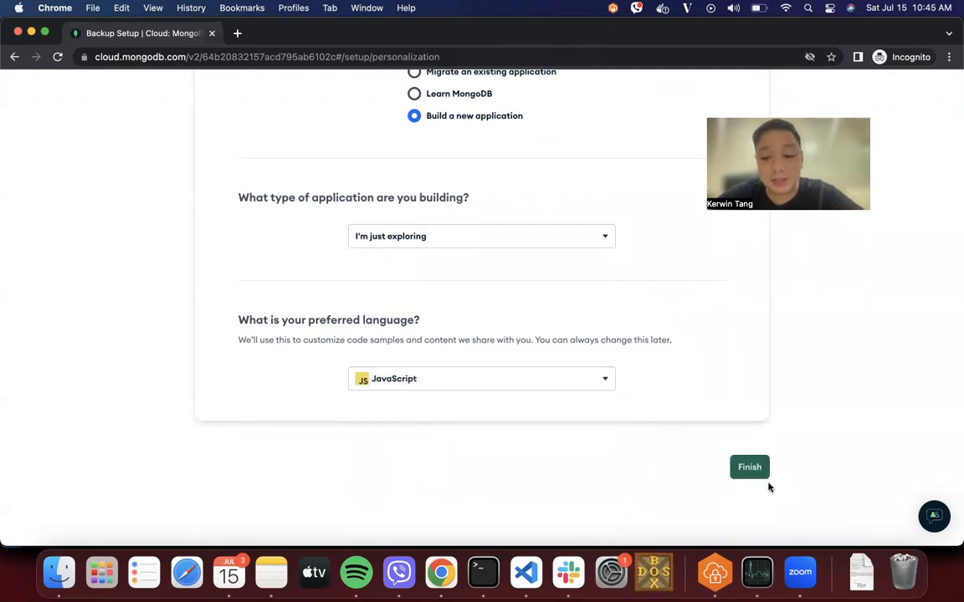
left_click(745, 464)
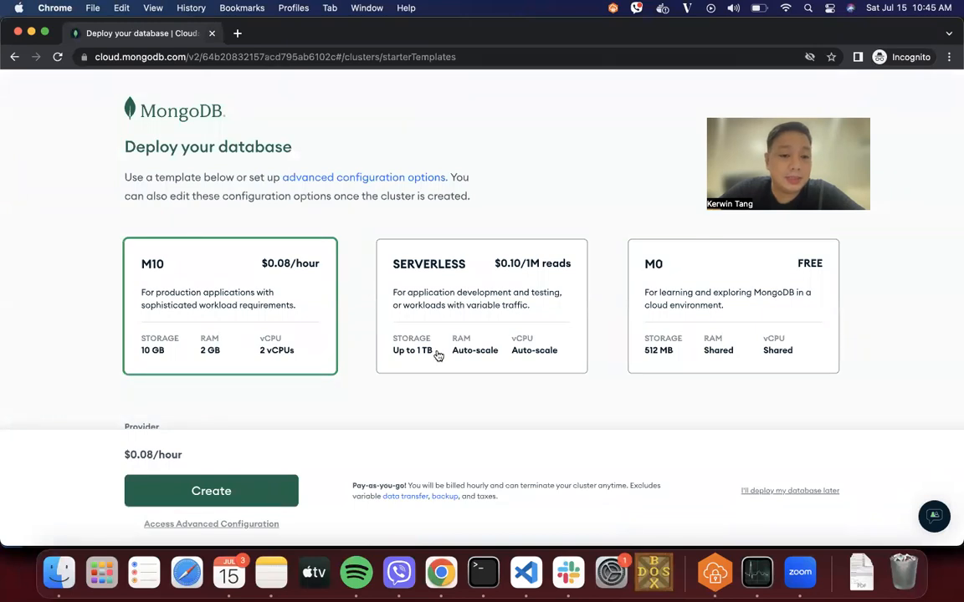
Choose the free M0 template for the database deployment, keeping AWS as the provider
left_click(695, 304)
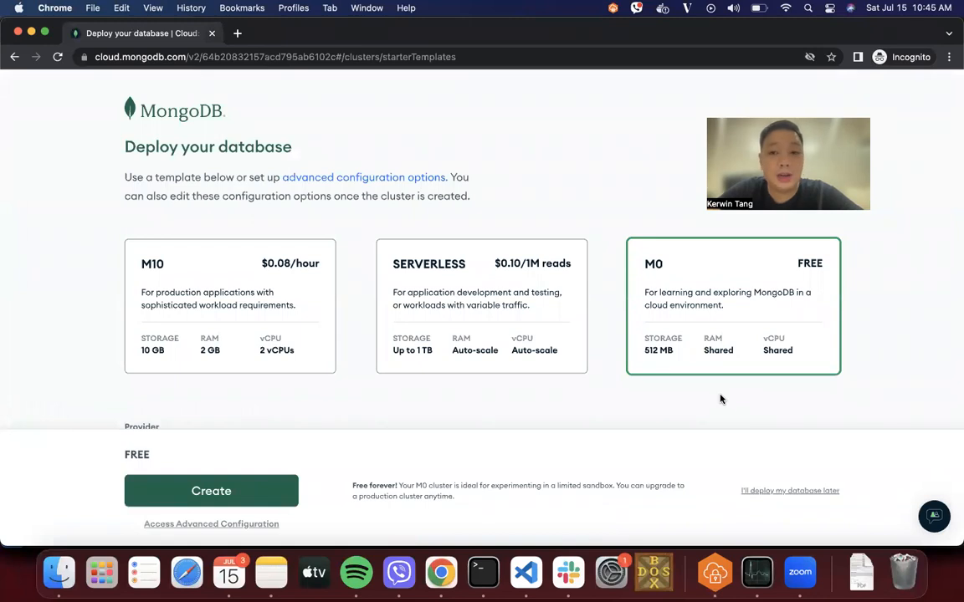
scroll(581, 344, "down", 2)
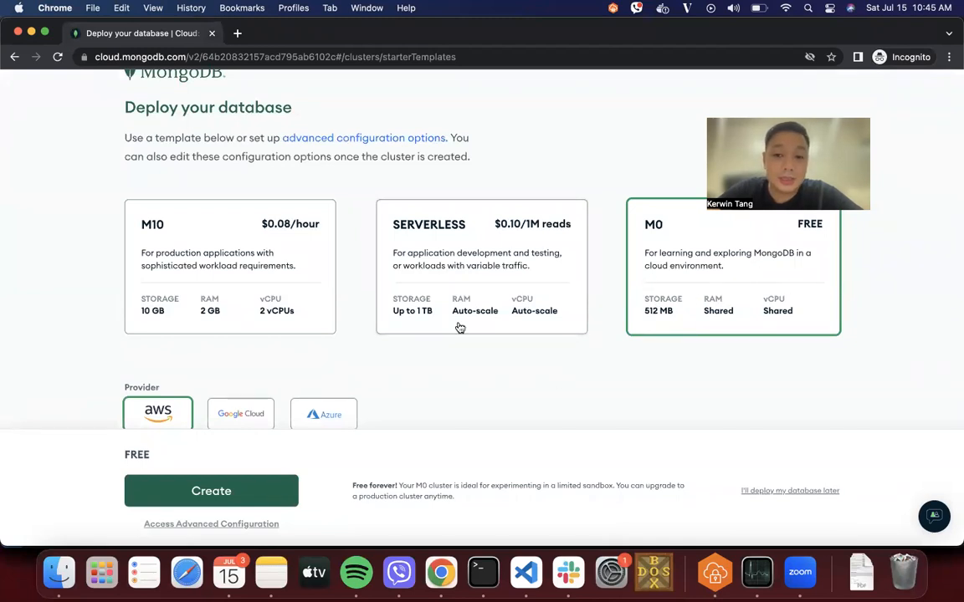
scroll(461, 328, "down", 2)
scroll(460, 328, "up", 1)
scroll(458, 328, "down", 2)
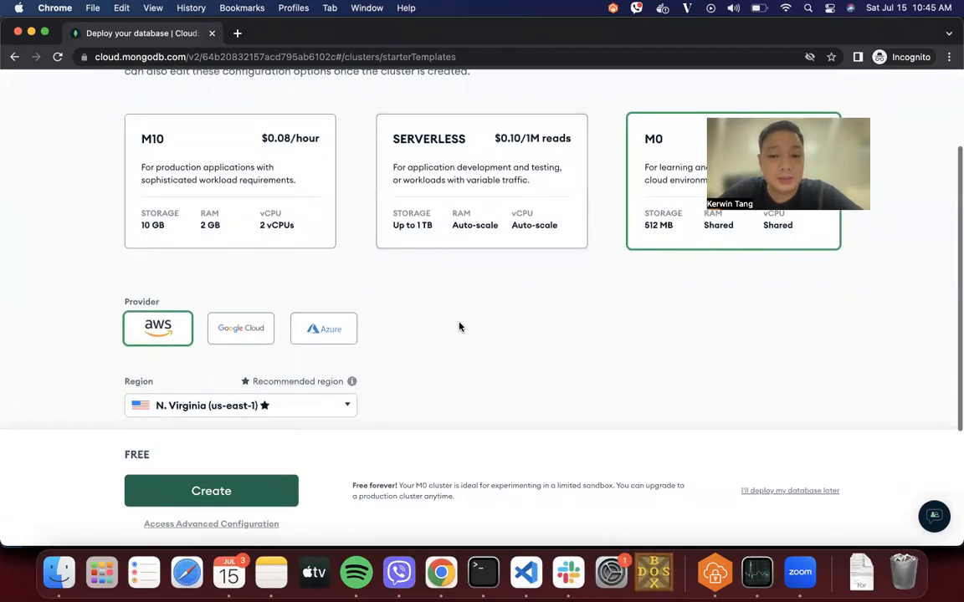
scroll(172, 279, "down", 2)
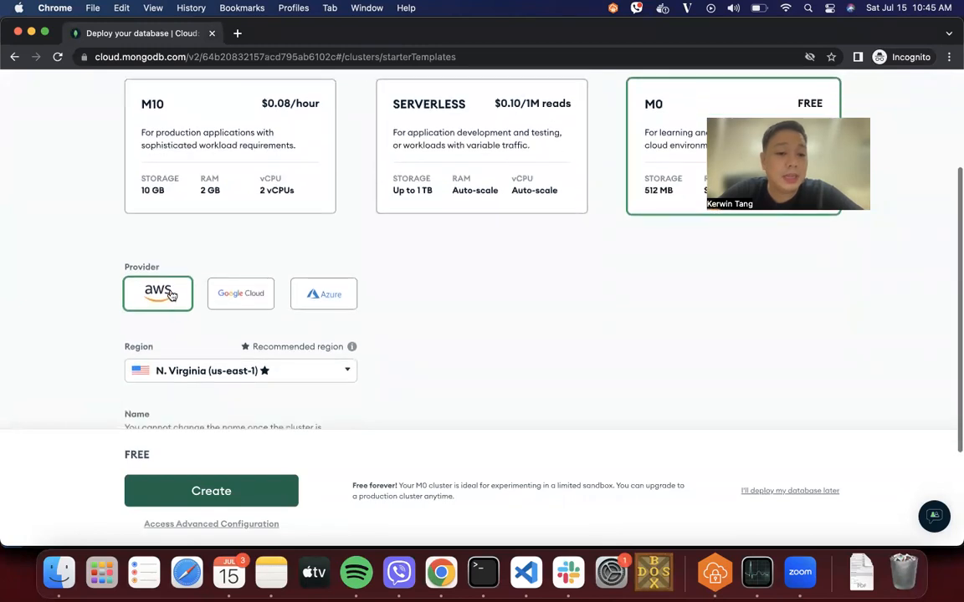
Set the cluster's region to Singapore (ap-southeast-1)
scroll(185, 340, "down", 3)
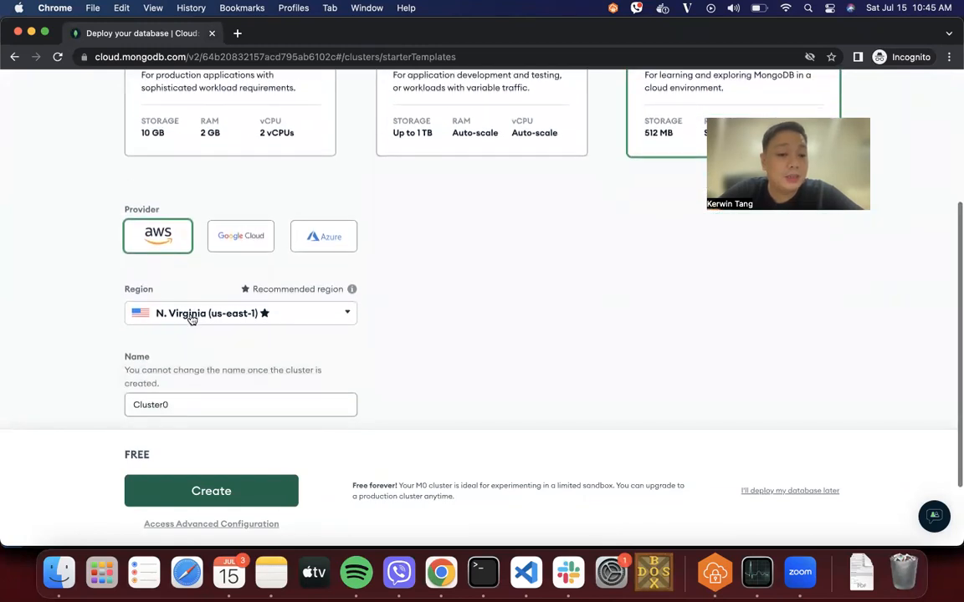
left_click(193, 315)
scroll(214, 389, "down", 5)
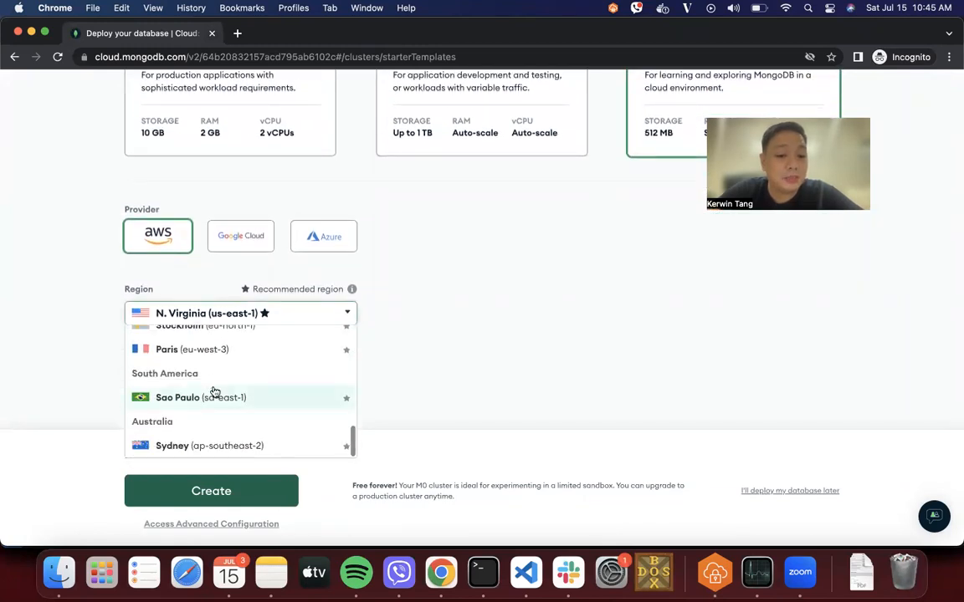
scroll(223, 435, "down", 3)
scroll(223, 299, "up", 5)
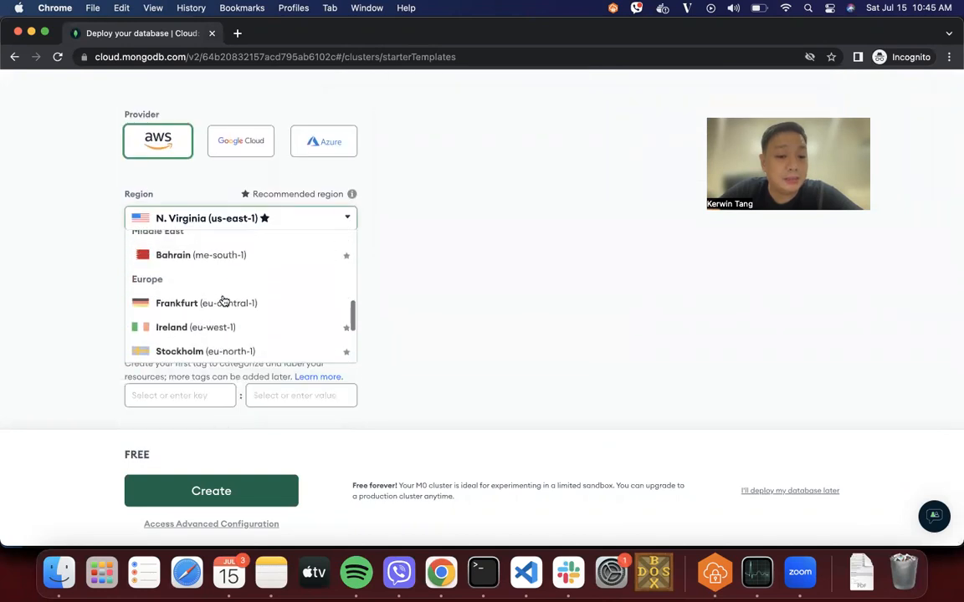
scroll(223, 302, "up", 5)
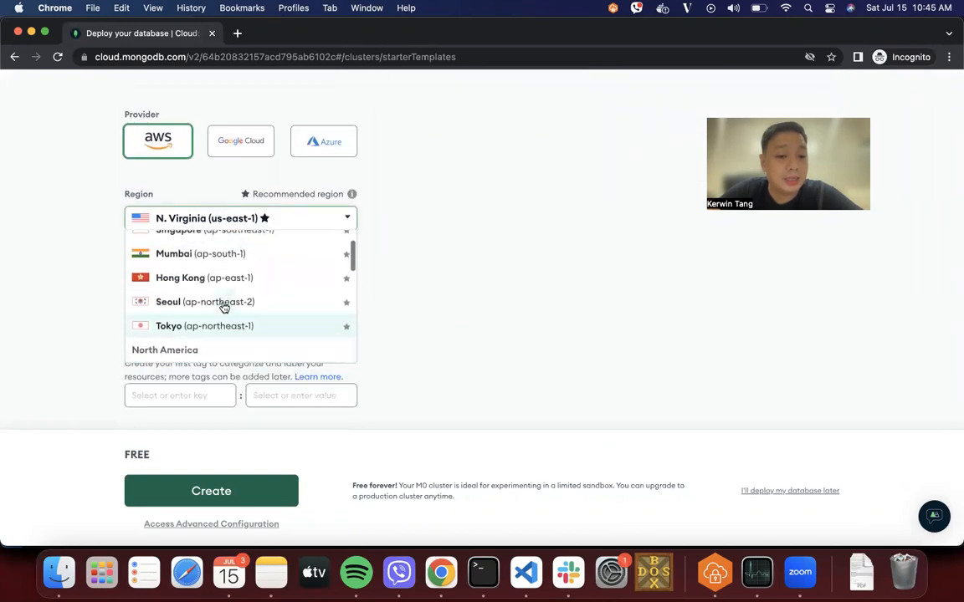
scroll(223, 293, "up", 1)
left_click(228, 267)
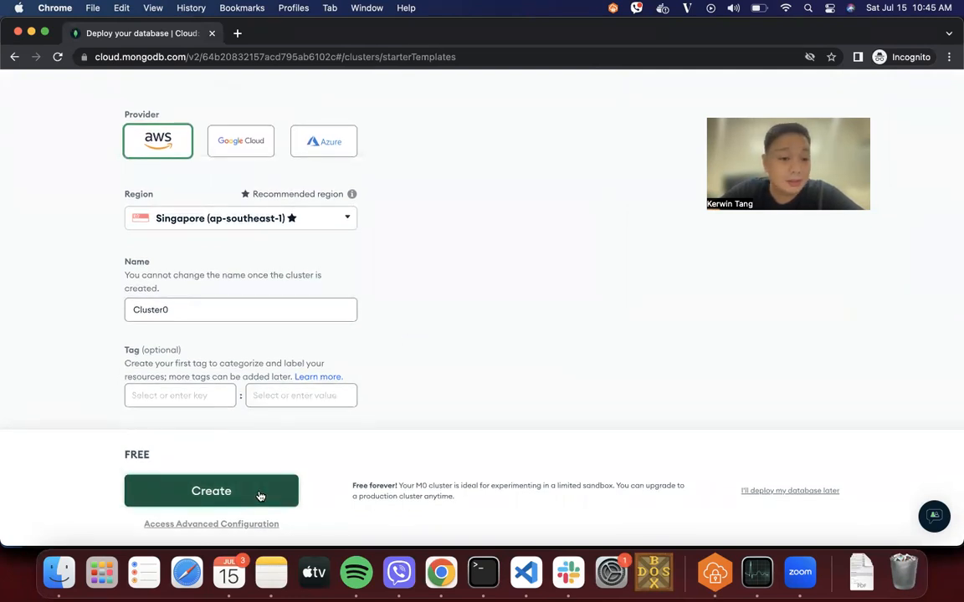
Create the Cluster0 database and solve the image verification by selecting the pictures with traffic lights
left_click(200, 489)
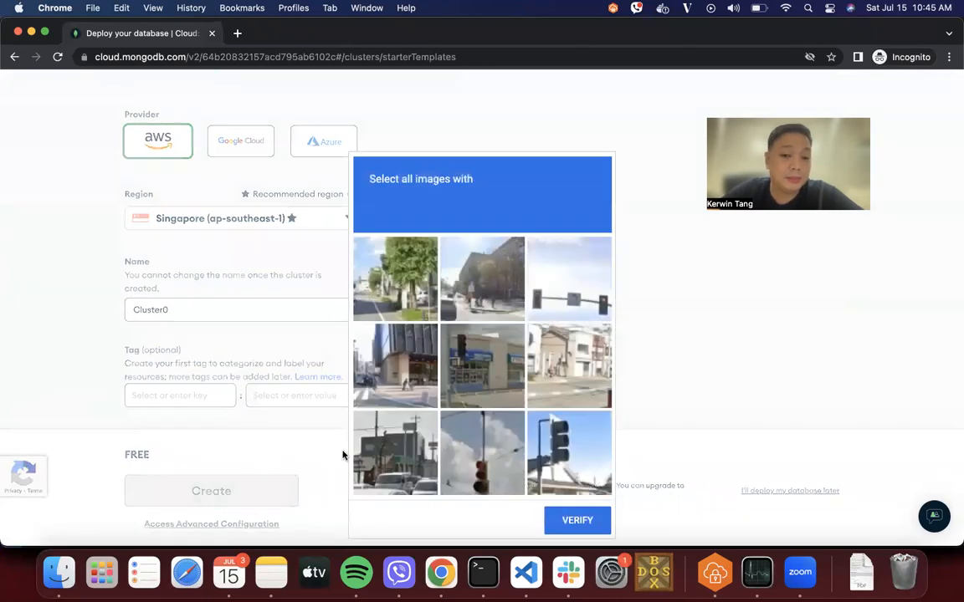
left_click(559, 285)
left_click(564, 475)
left_click(482, 473)
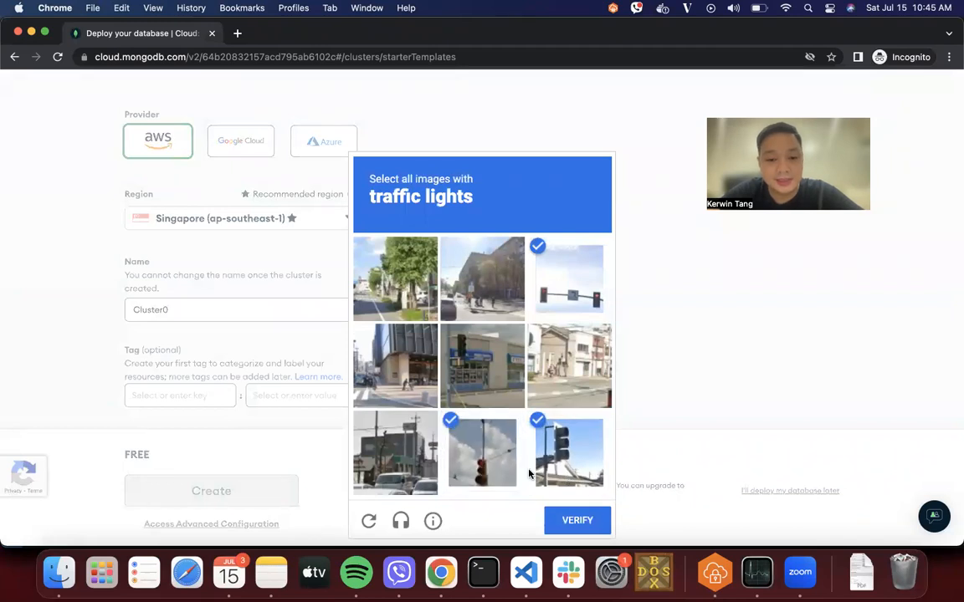
left_click(572, 519)
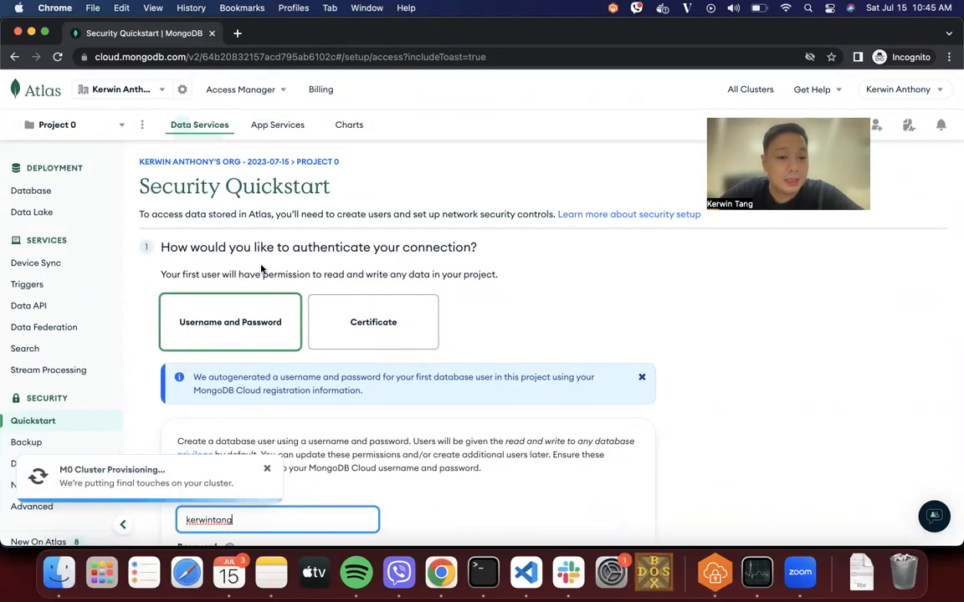
Copy the autogenerated password of the first database user and review the connection environment options
scroll(343, 378, "down", 2)
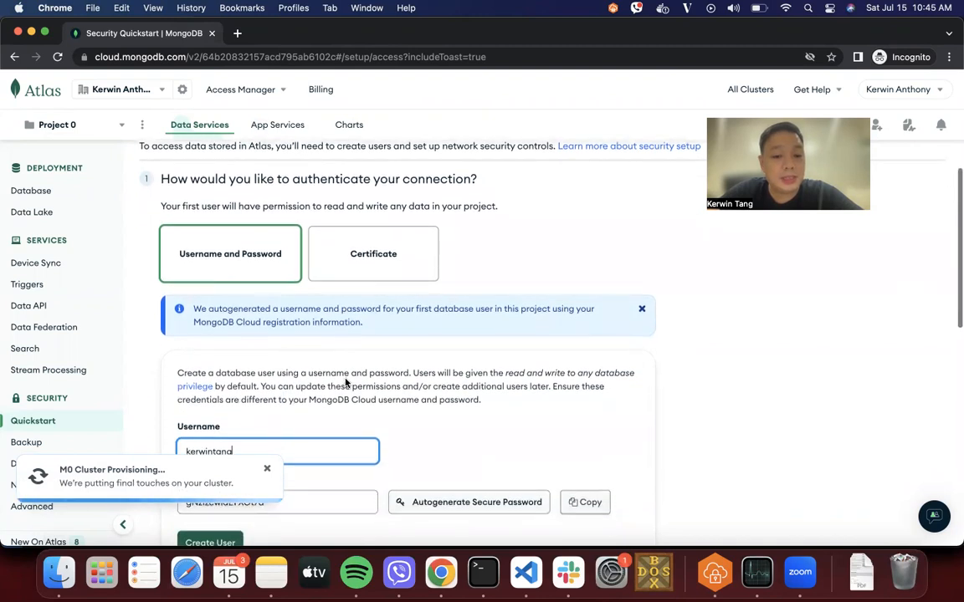
scroll(346, 383, "down", 2)
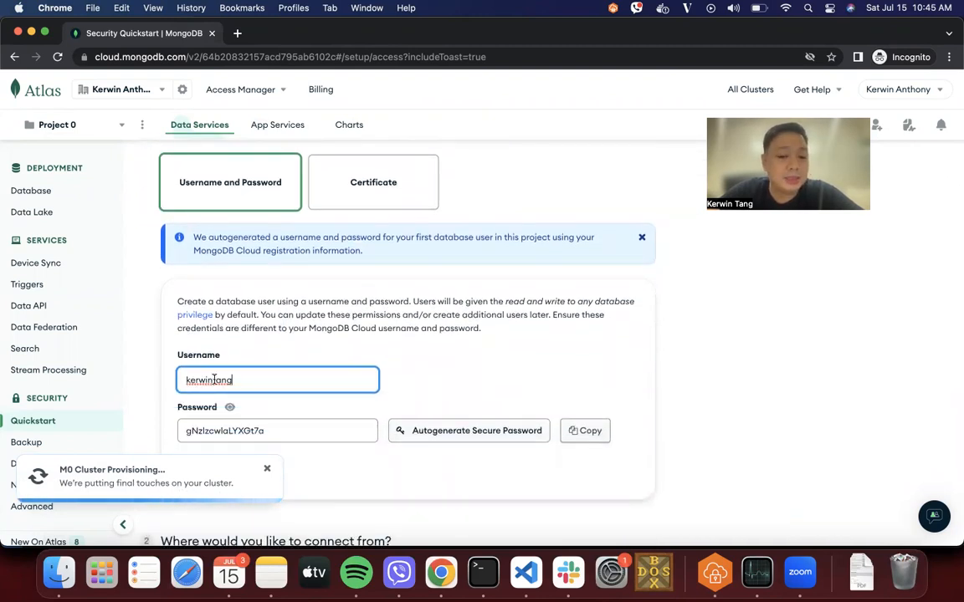
left_click(266, 430)
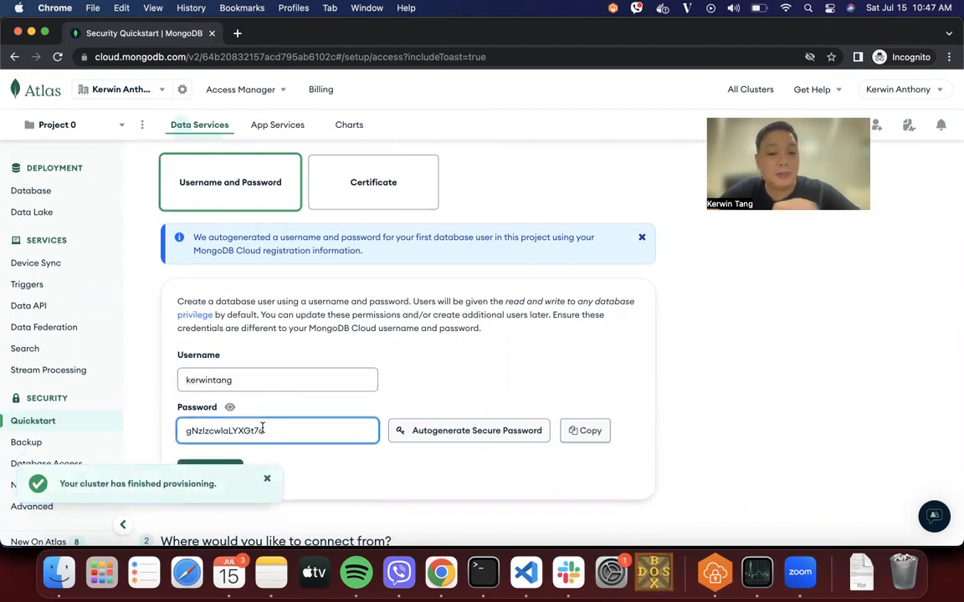
double_click(250, 428)
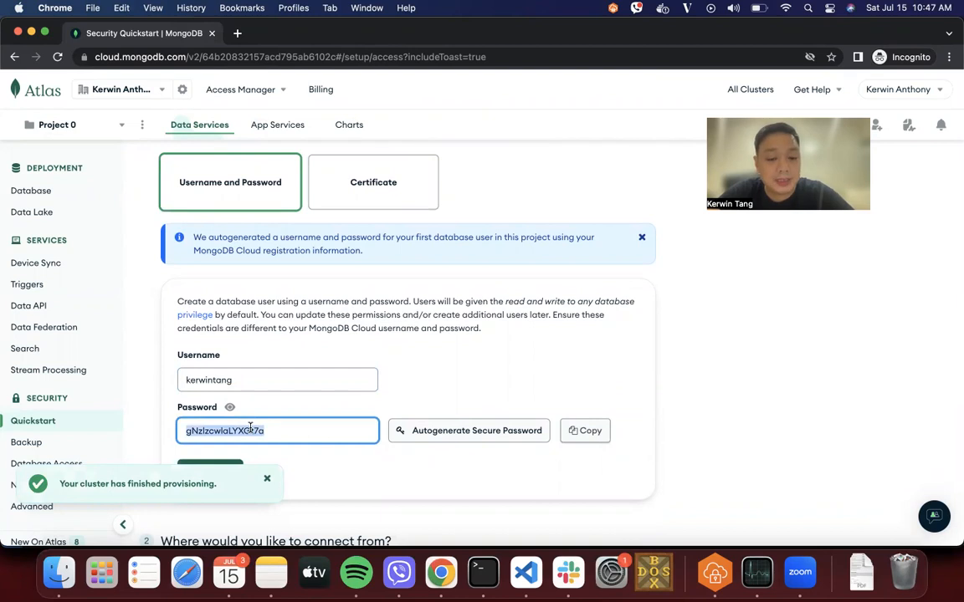
left_click(594, 434)
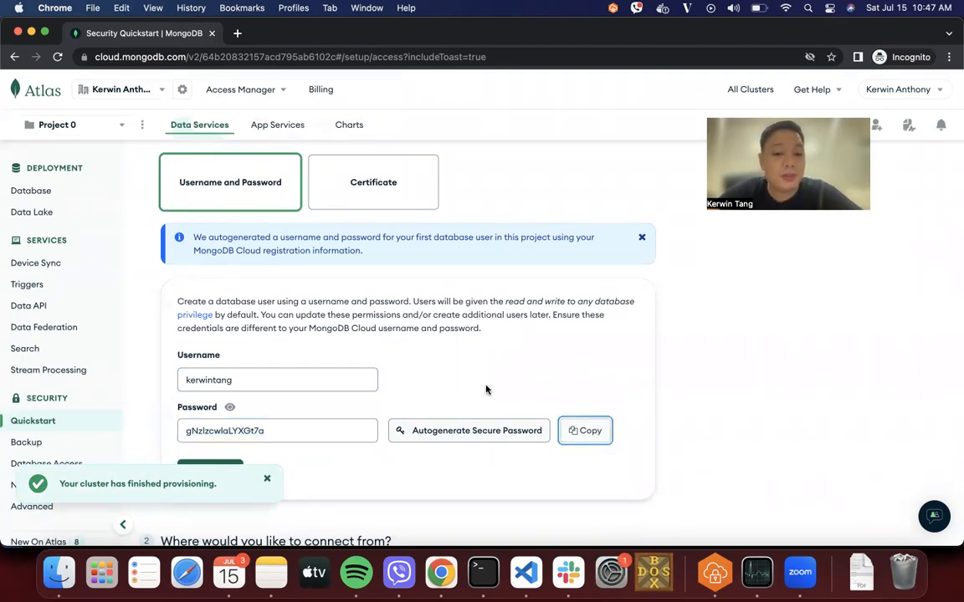
scroll(486, 390, "down", 5)
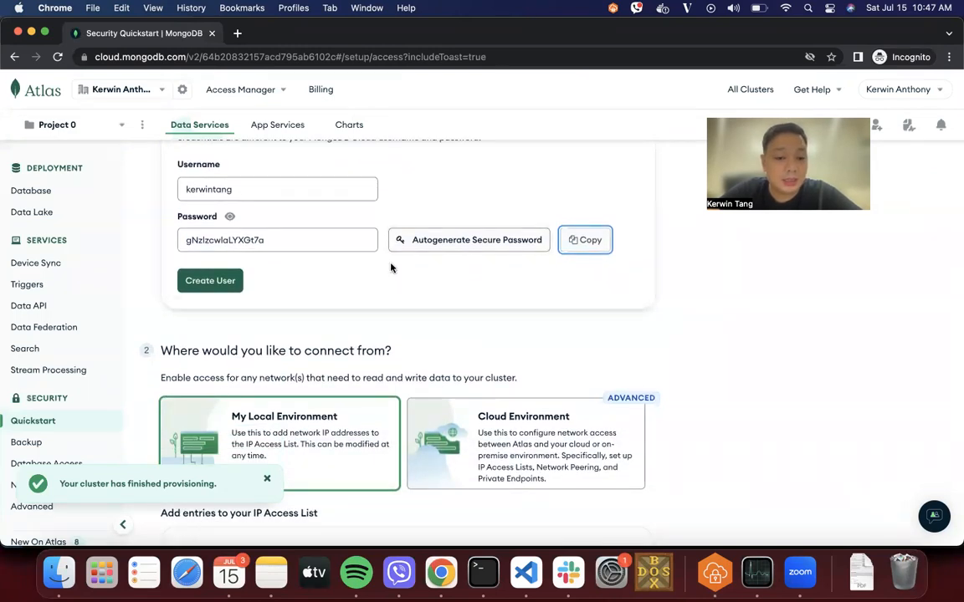
scroll(351, 354, "down", 2)
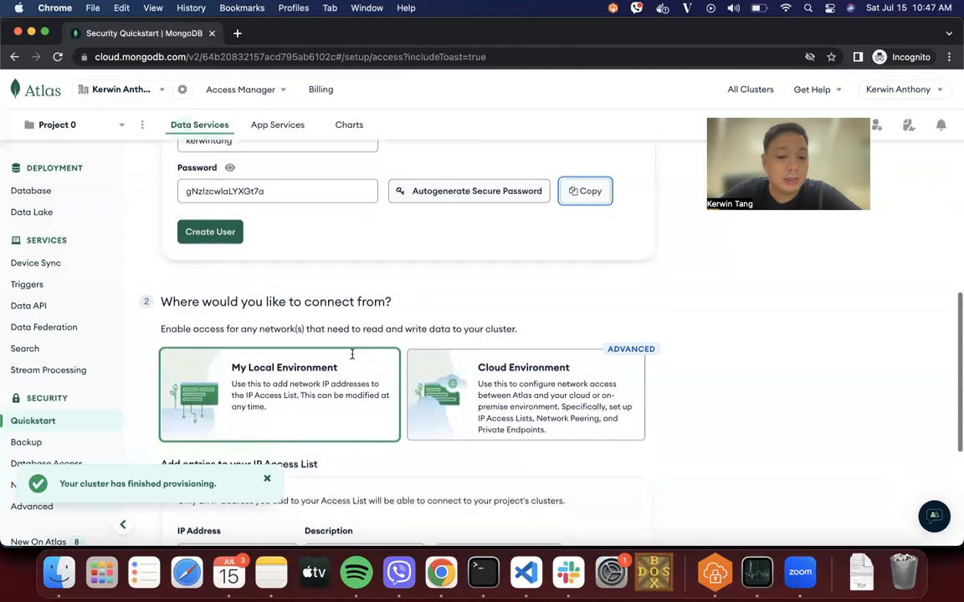
Choose Cloud Environment as the place to connect from and open its IP Access List settings
scroll(354, 358, "down", 3)
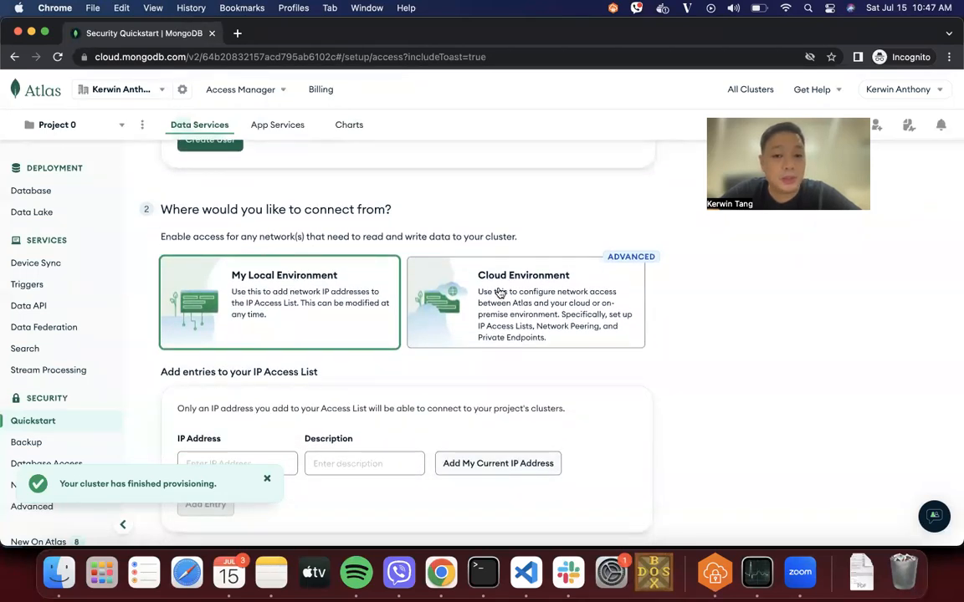
scroll(230, 377, "down", 3)
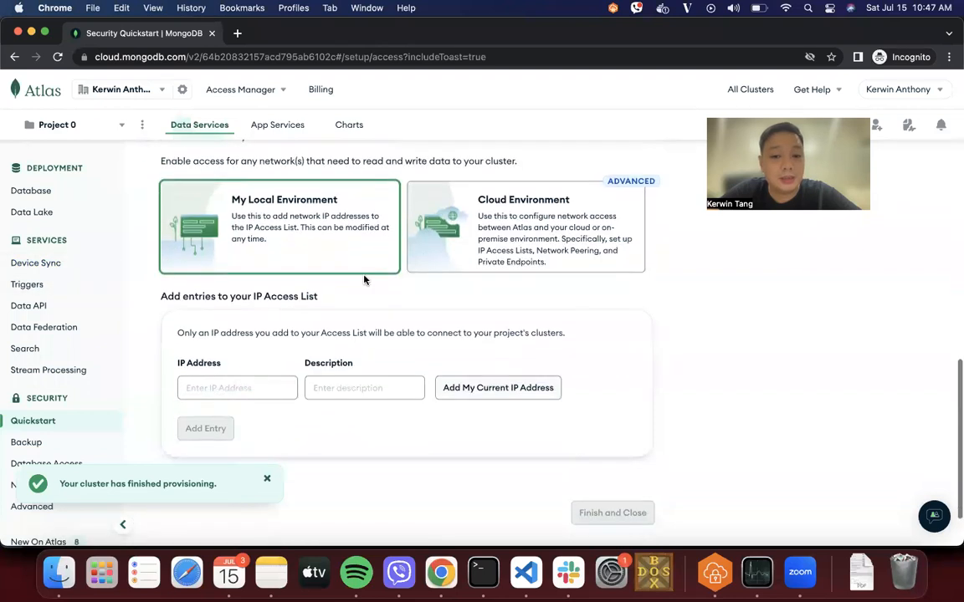
left_click(512, 237)
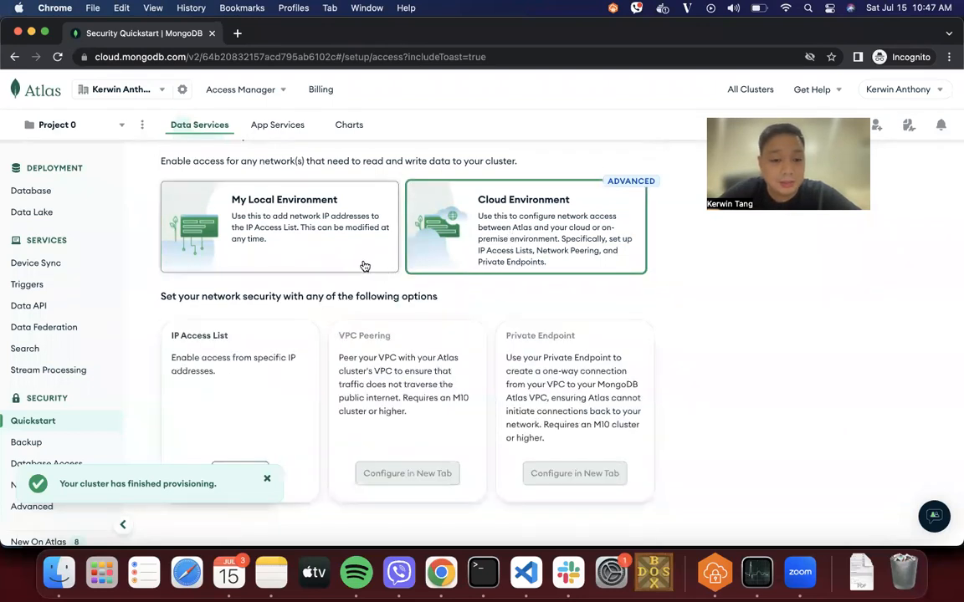
scroll(267, 335, "down", 2)
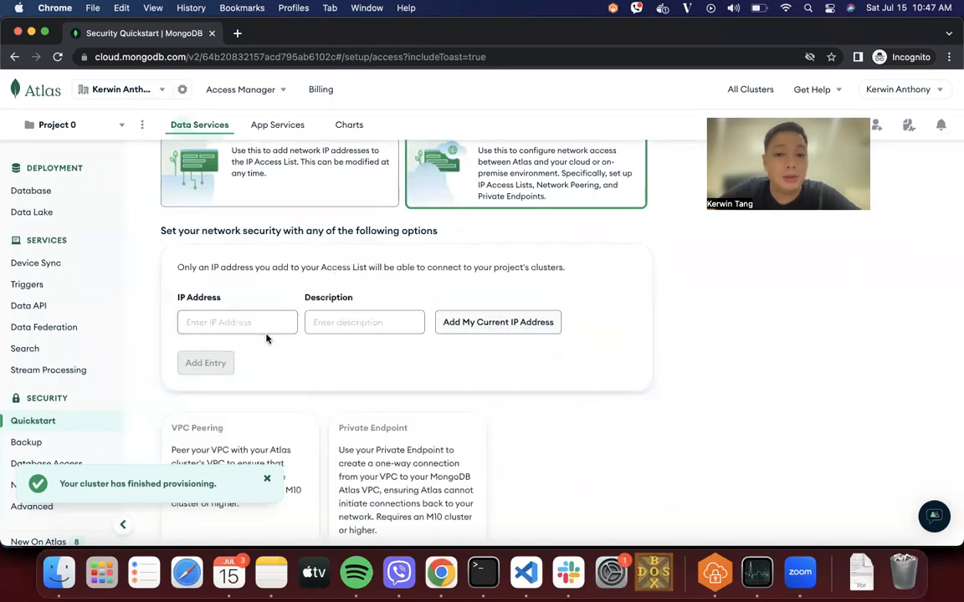
scroll(267, 338, "up", 1)
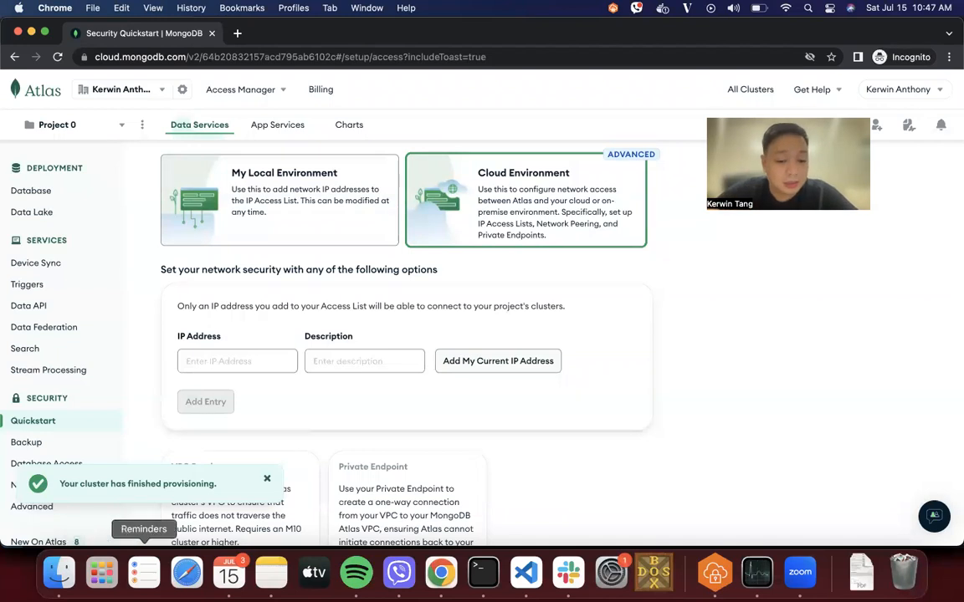
Switch to Notes and paste the copied database user password into a new note
left_click(277, 577)
left_click(370, 241)
key("super+v")
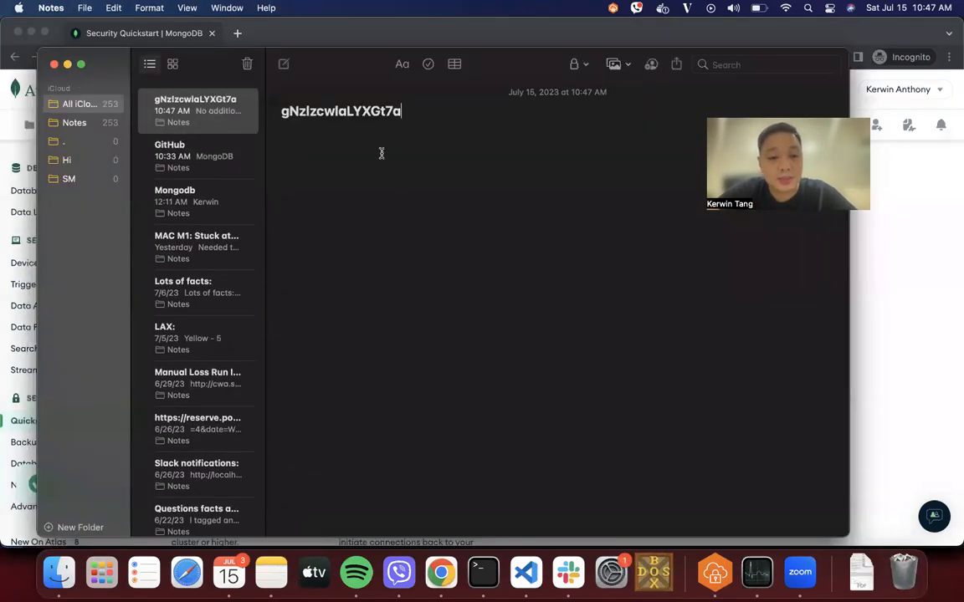
Switch to the Render dashboard in Chrome and copy the Restaurant service's static outbound IP addresses
key("super+Tab")
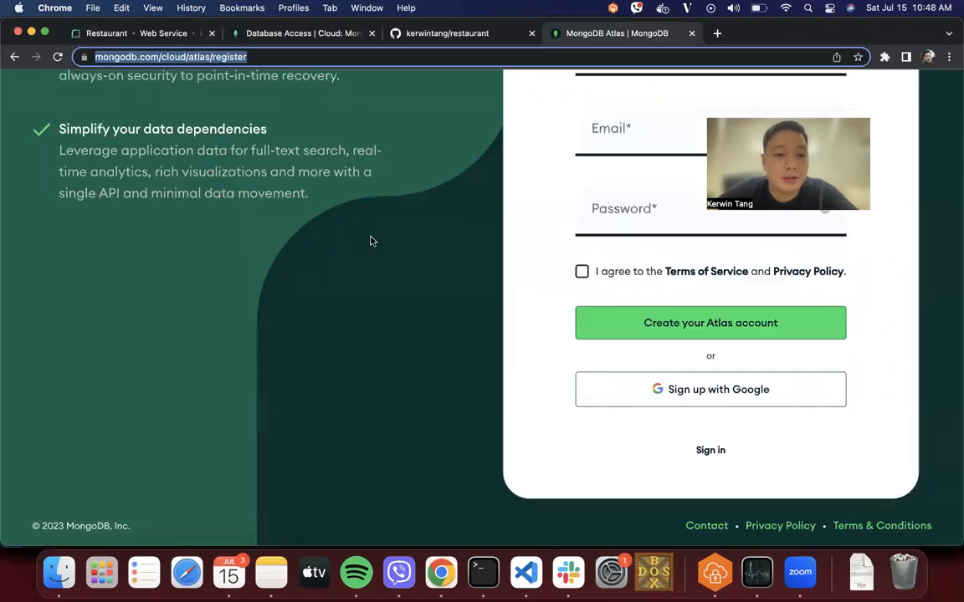
left_click(170, 34)
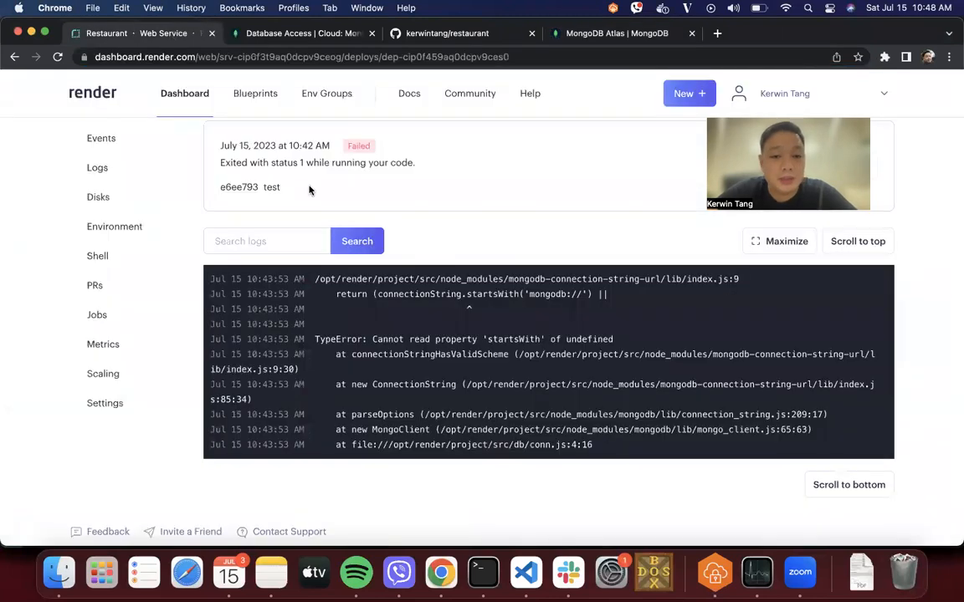
scroll(310, 190, "up", 3)
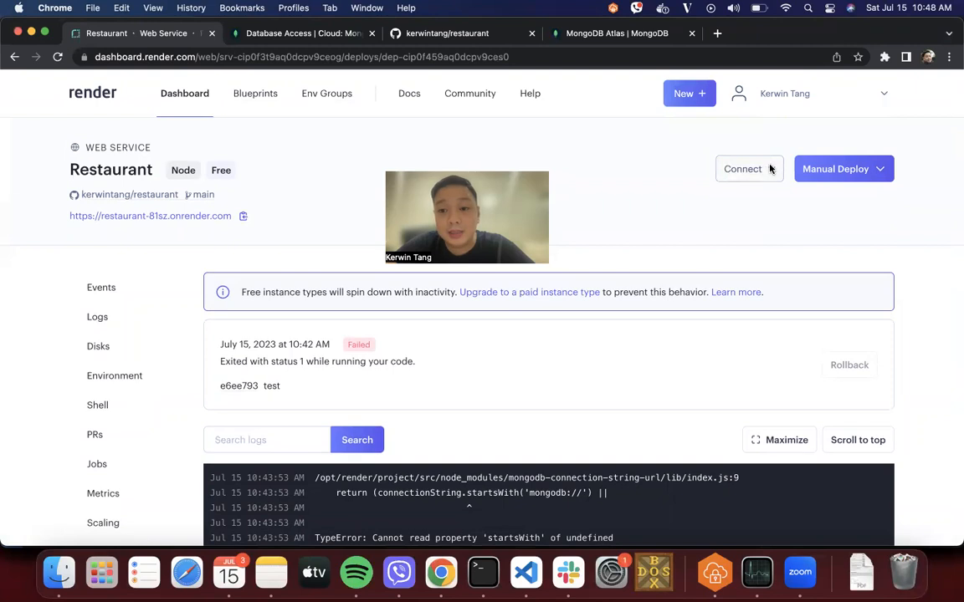
left_click(771, 175)
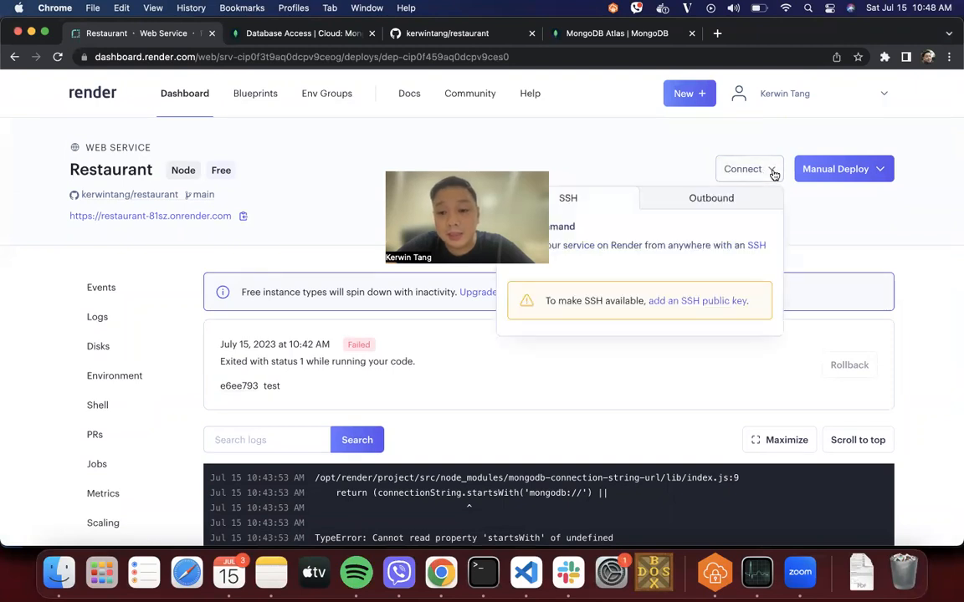
left_click(721, 200)
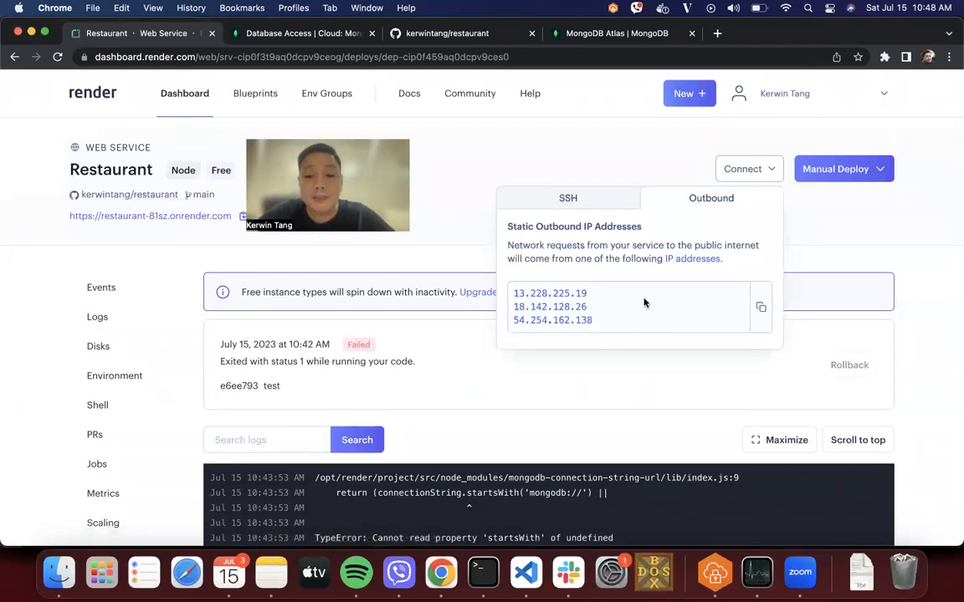
left_click(762, 308)
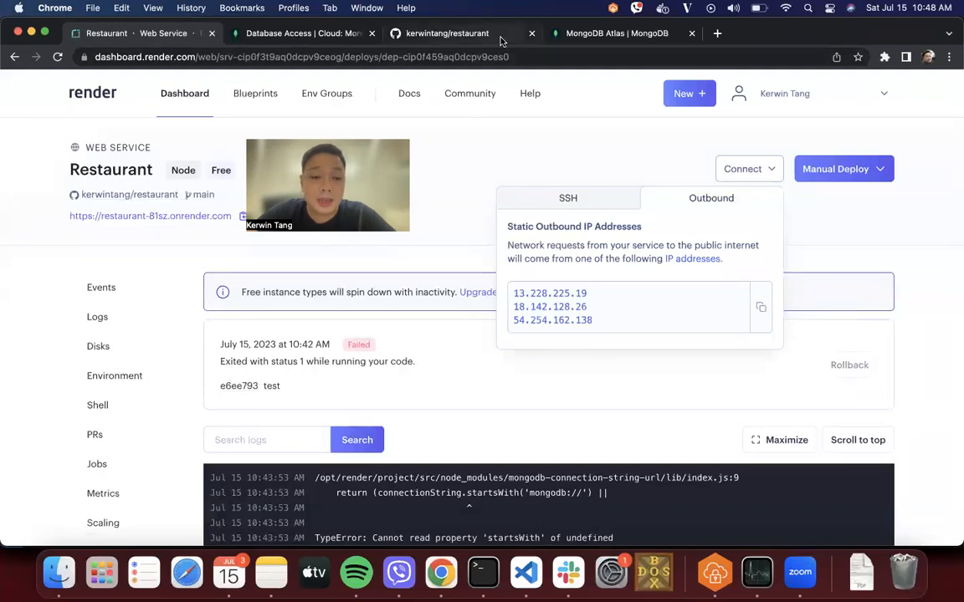
Return to the Atlas security setup and add 13.228.225.19 to the IP access list
left_click(495, 133)
key("super+grave")
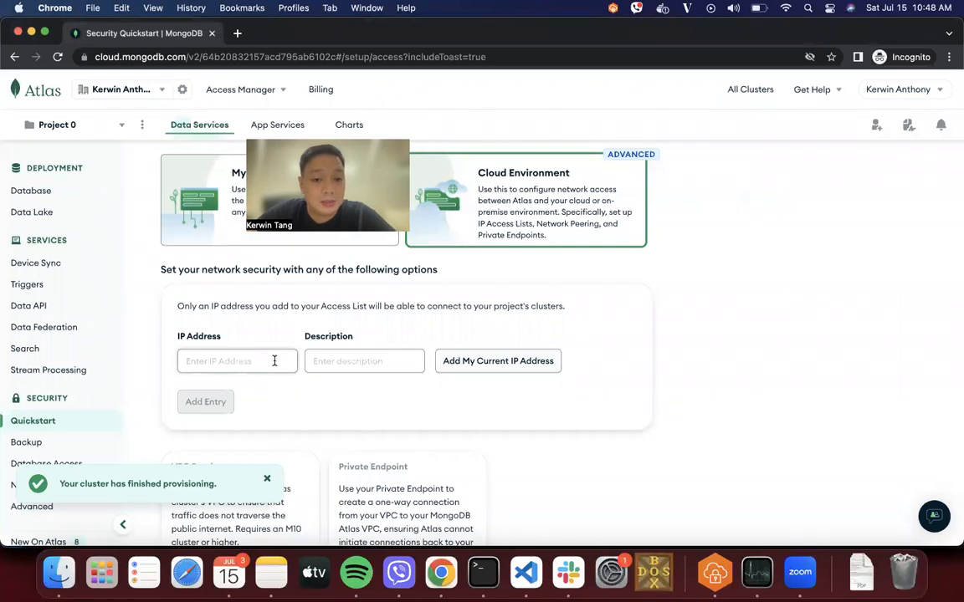
left_click(248, 353)
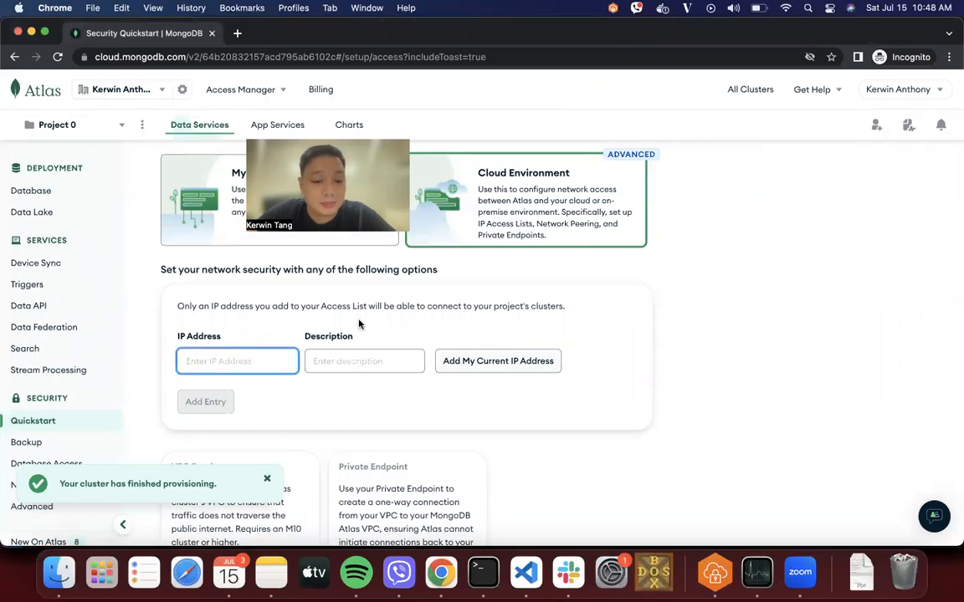
key("super+v")
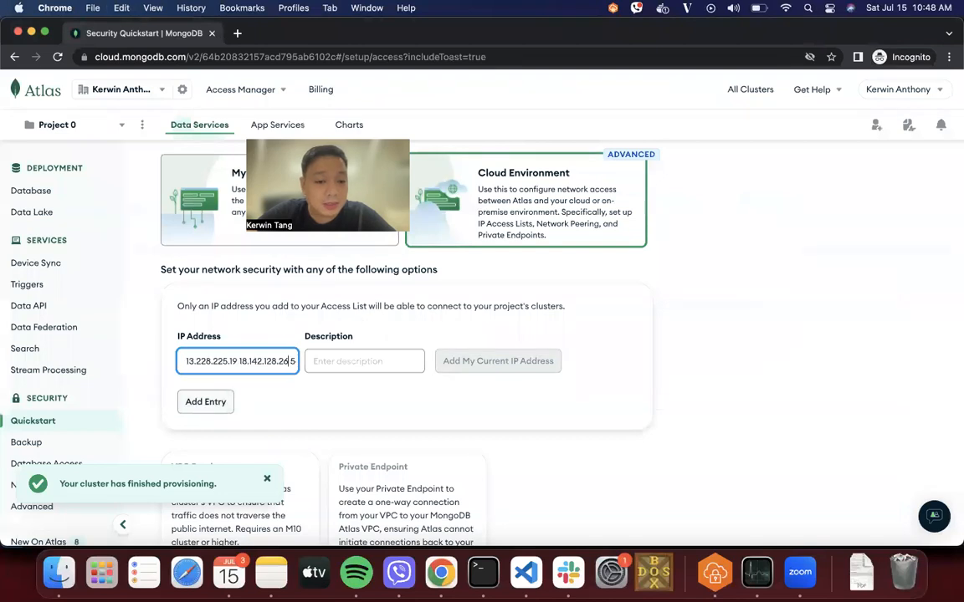
key("shift+super+Right")
key("BackSpace")
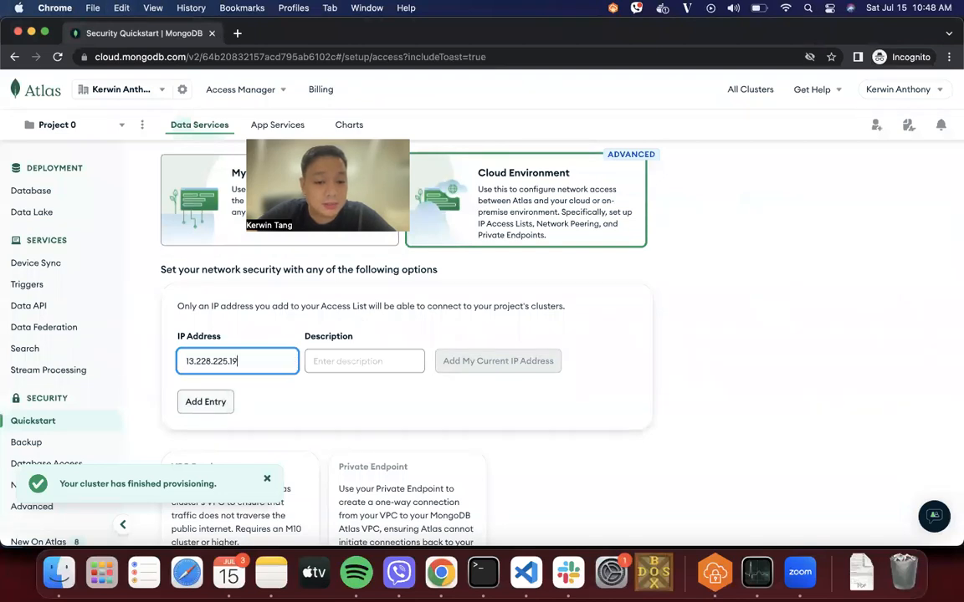
left_click(228, 403)
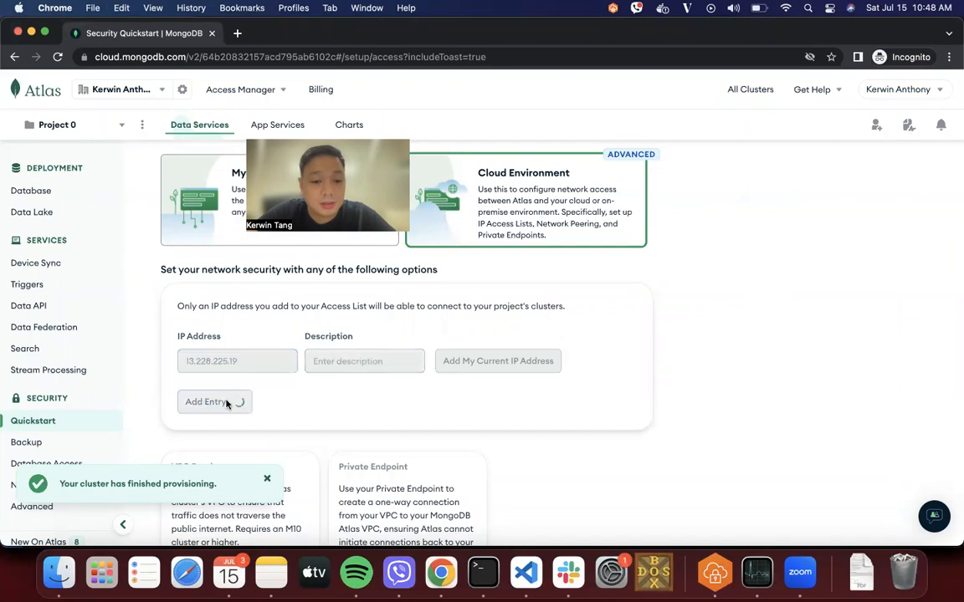
Add Render's second outbound address, 18.142.128.26, to the IP access list
left_click(260, 374)
scroll(260, 378, "down", 1)
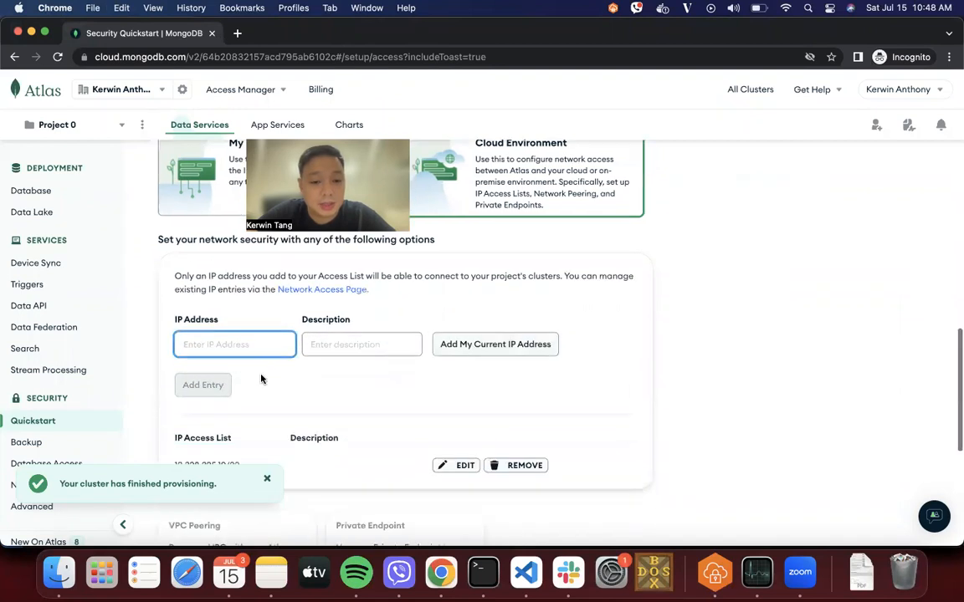
key("super+v")
key("shift+alt+Left")
key("BackSpace")
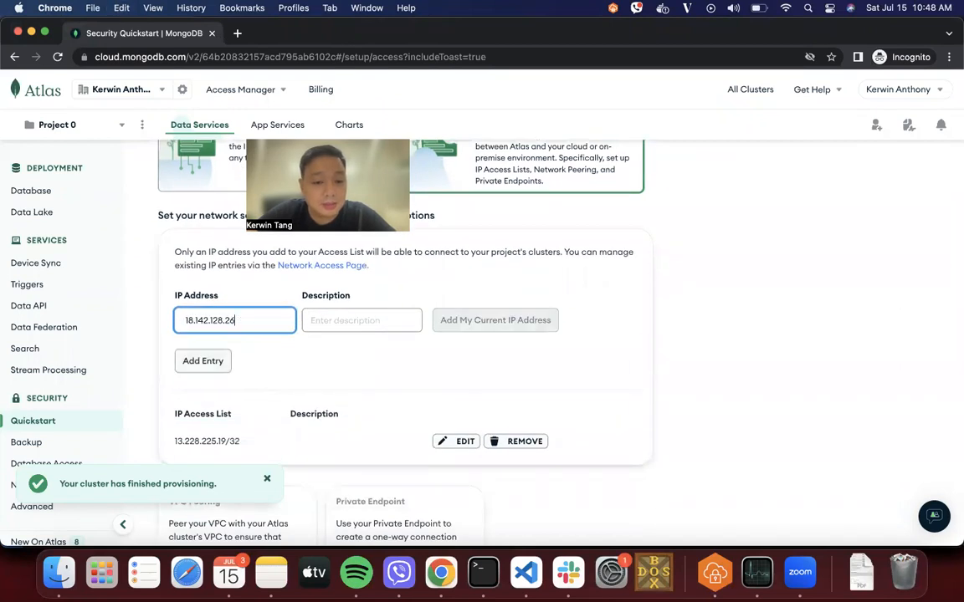
left_click(210, 361)
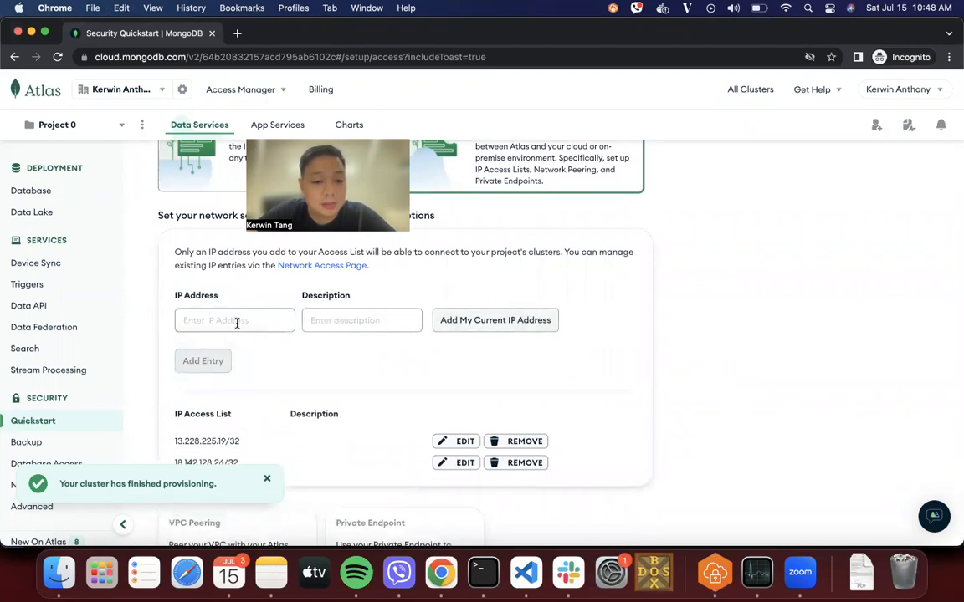
Add Render's third outbound address, 54.254.162.138, to the IP access list
left_click(254, 318)
key("super+v")
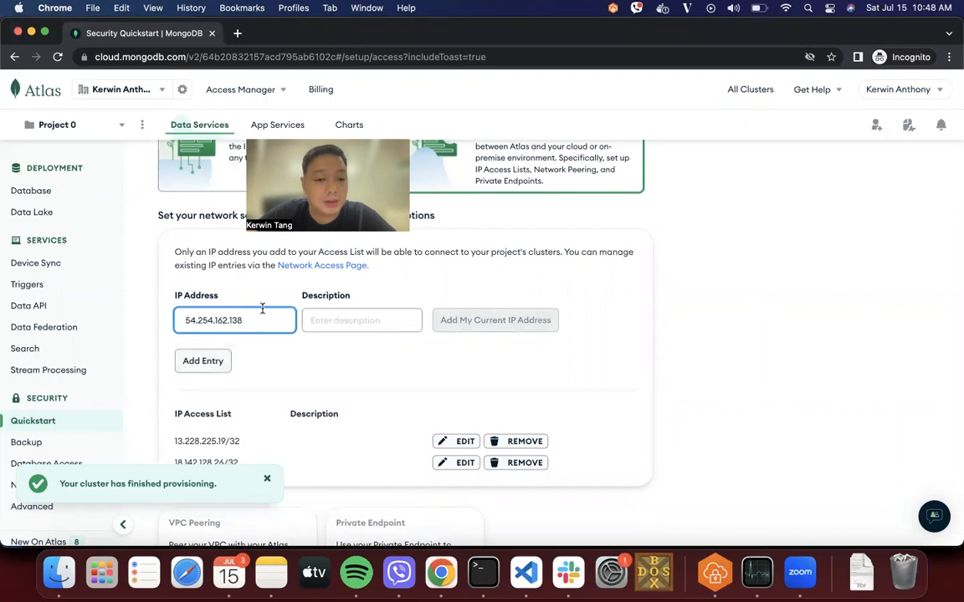
left_click(200, 368)
scroll(327, 372, "down", 2)
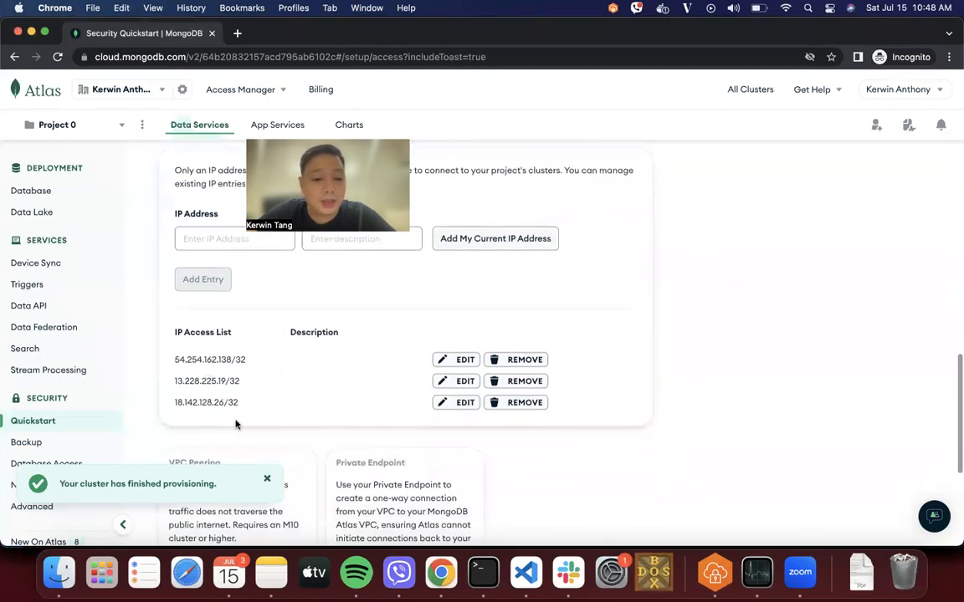
Create the first database user with the prefilled username and autogenerated password
scroll(374, 384, "up", 3)
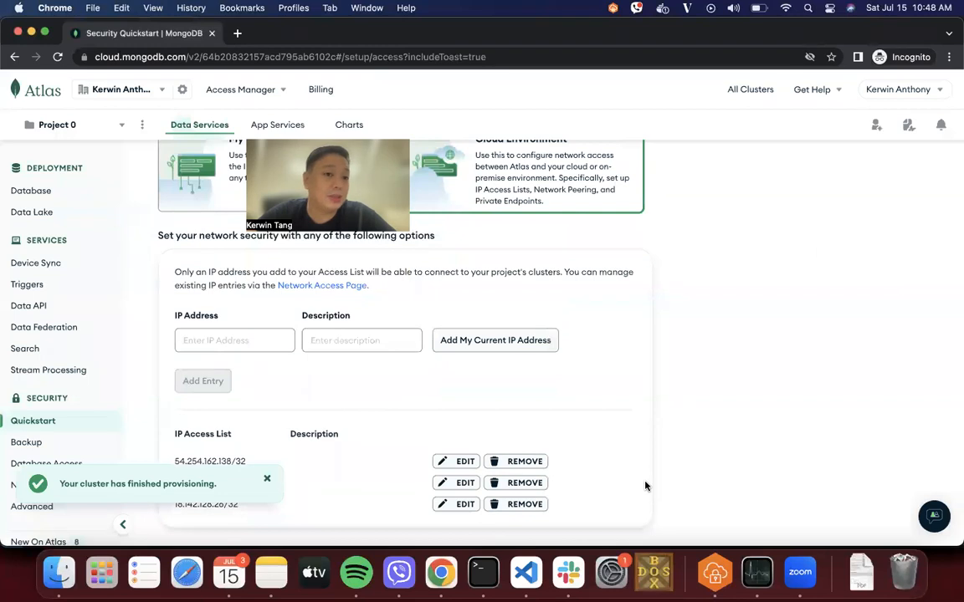
scroll(393, 349, "down", 10)
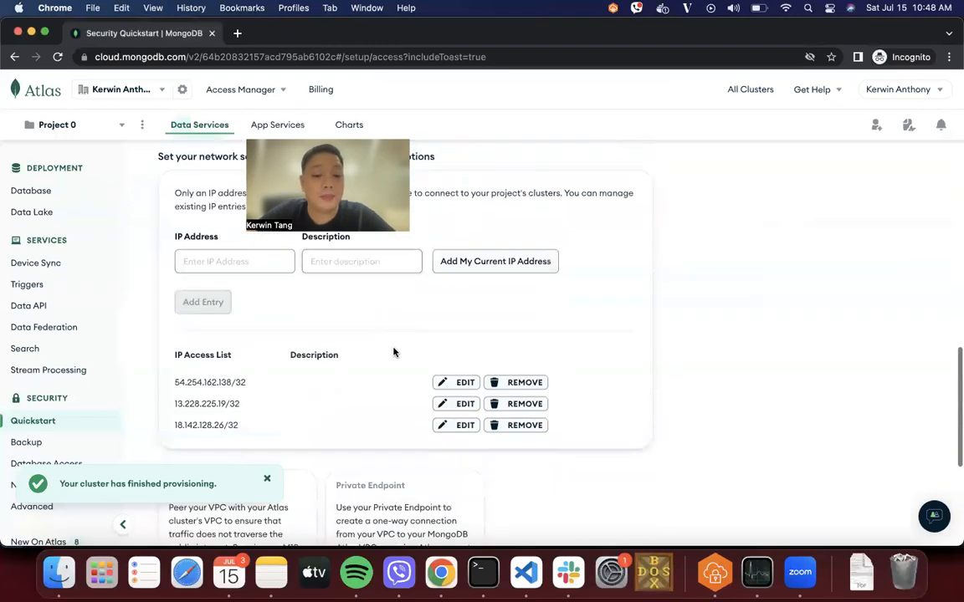
scroll(393, 350, "down", 1)
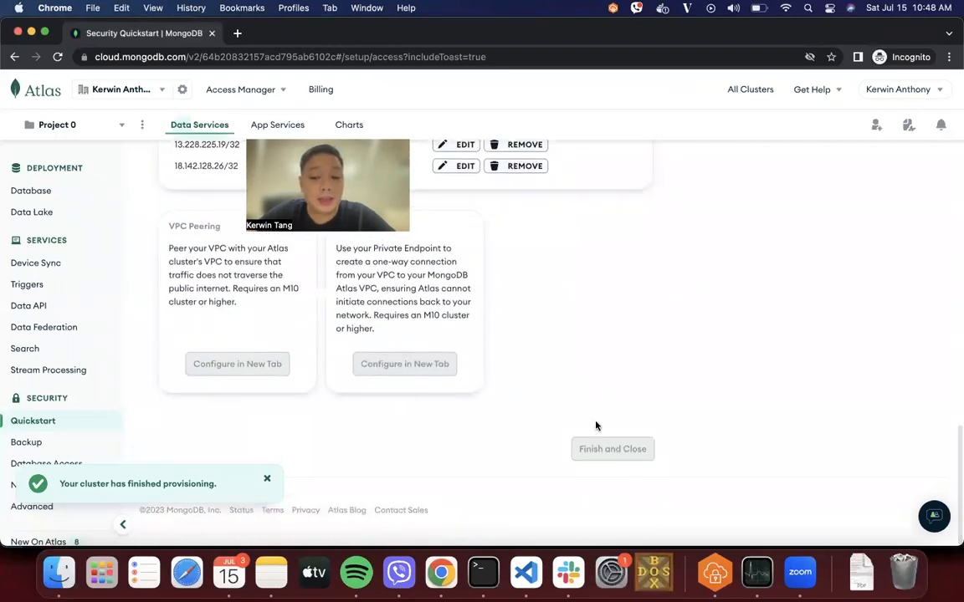
scroll(540, 436, "up", 15)
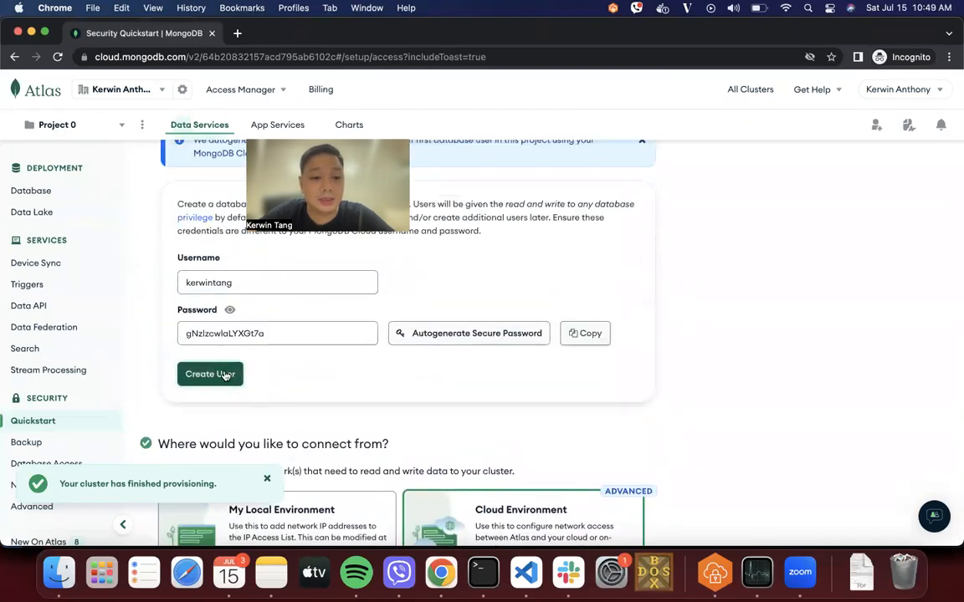
left_click(222, 376)
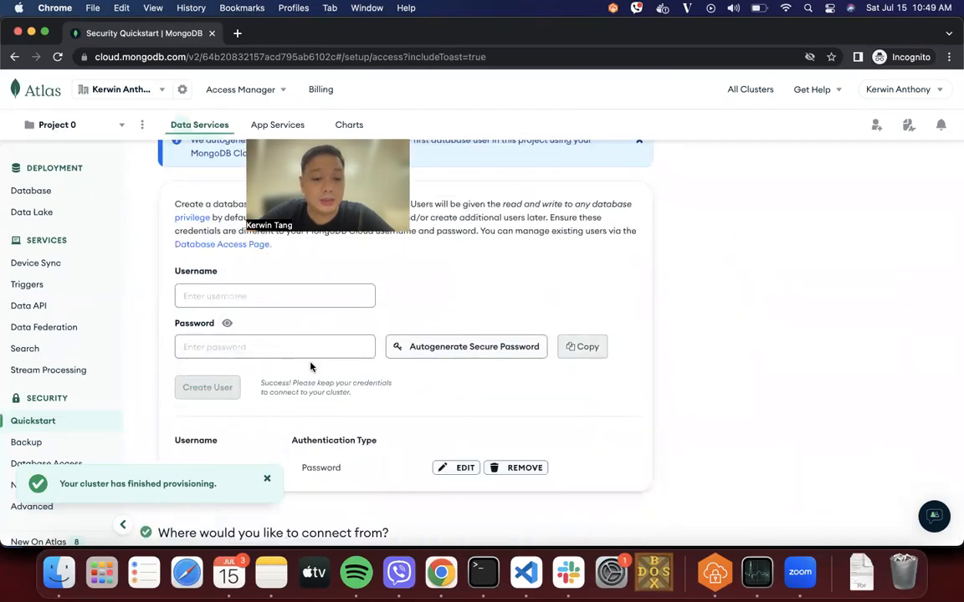
Finish the security setup, disable hiding the Quickstart guide in the navigation, and go to the database deployments
scroll(318, 427, "down", 1)
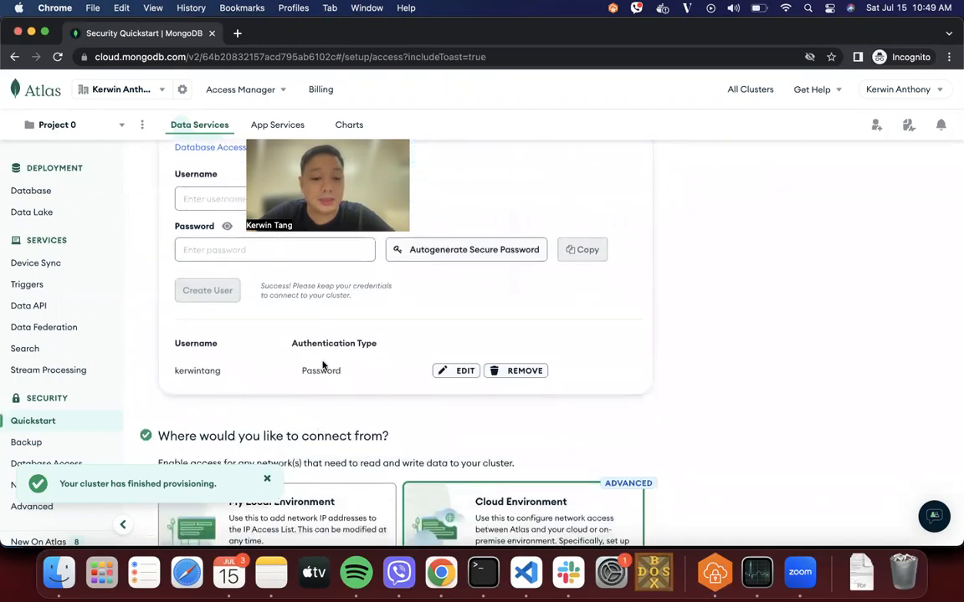
scroll(395, 374, "down", 10)
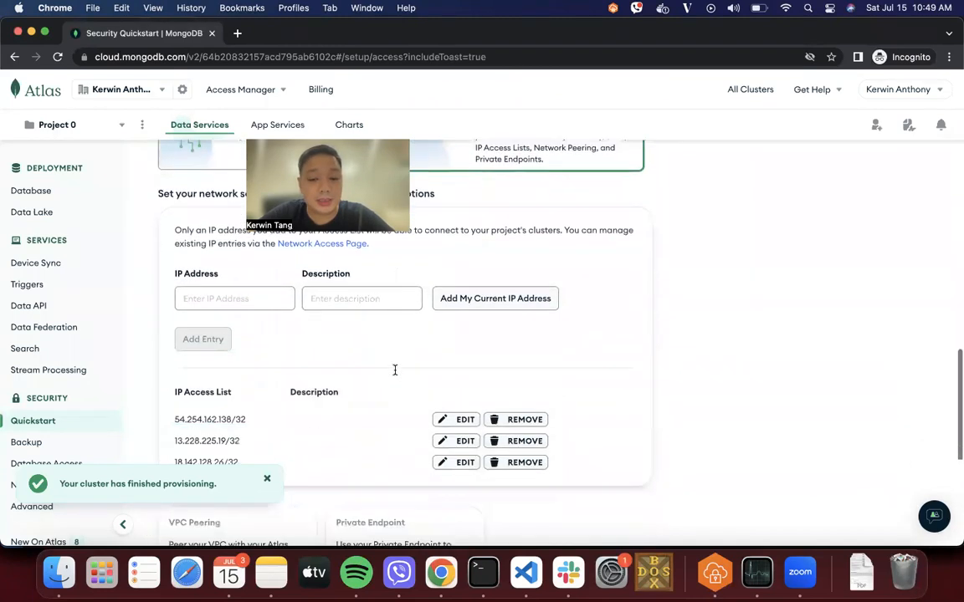
left_click(582, 448)
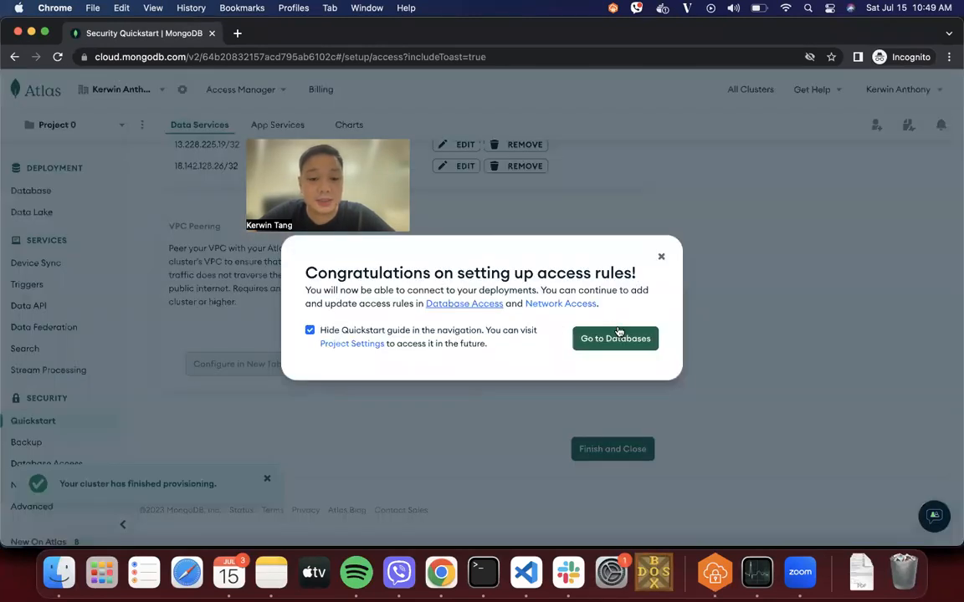
left_click(309, 330)
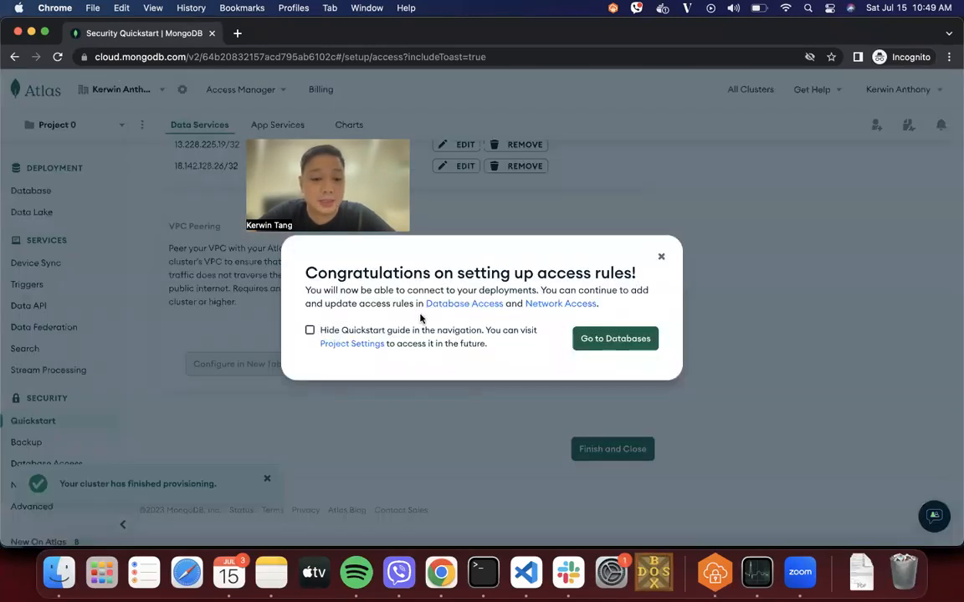
left_click(599, 338)
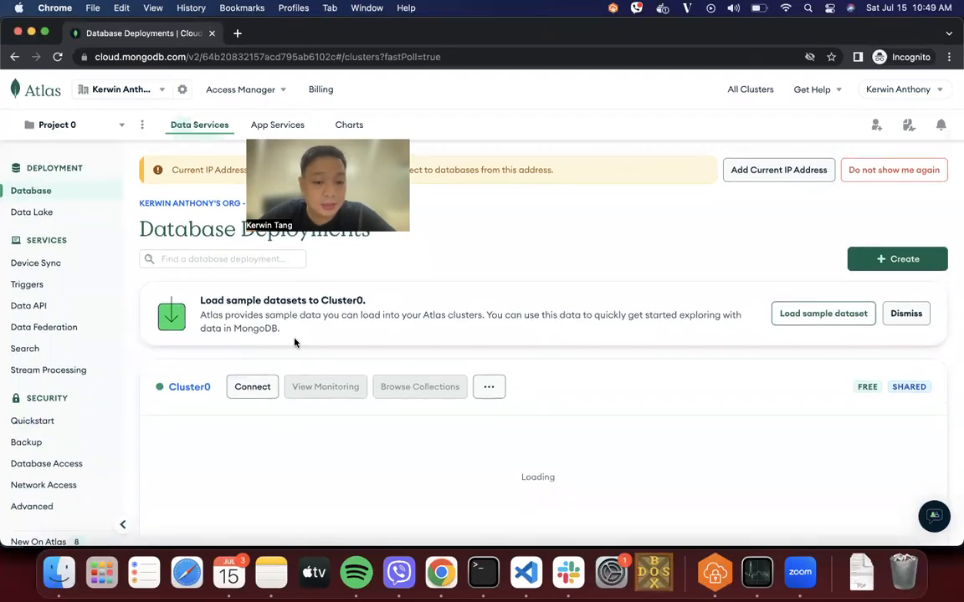
scroll(326, 343, "down", 2)
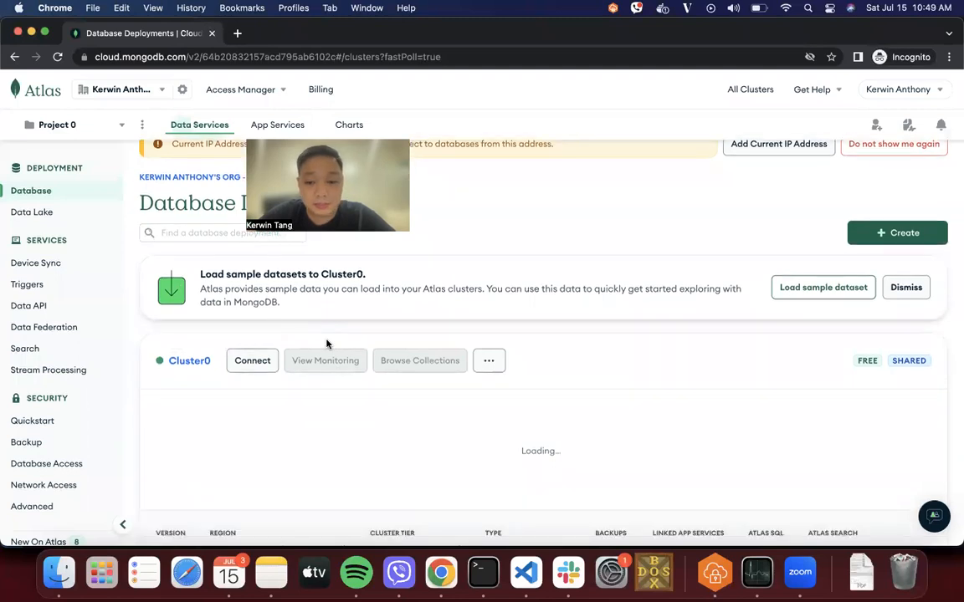
scroll(326, 343, "down", 1)
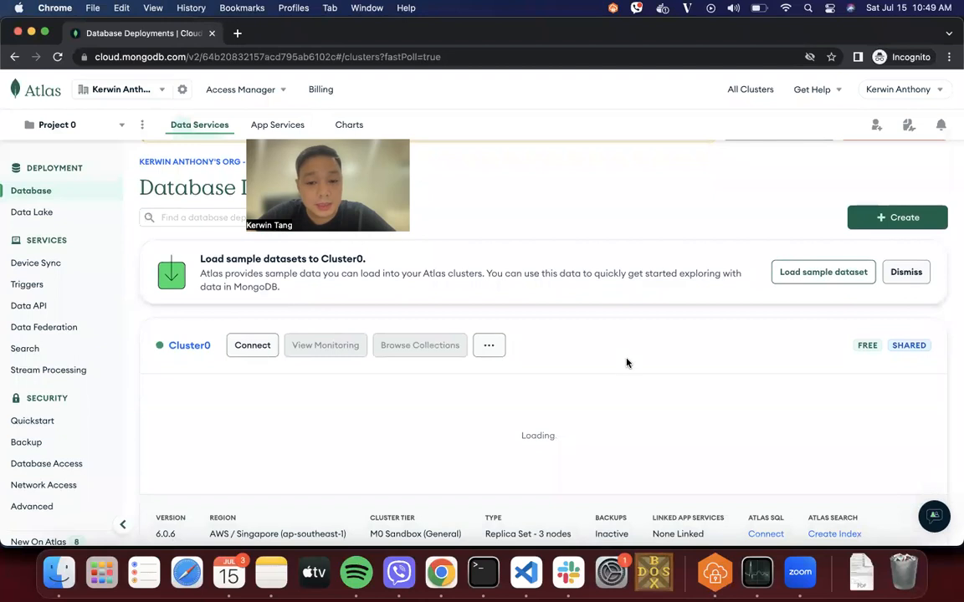
scroll(577, 391, "down", 2)
scroll(577, 392, "up", 2)
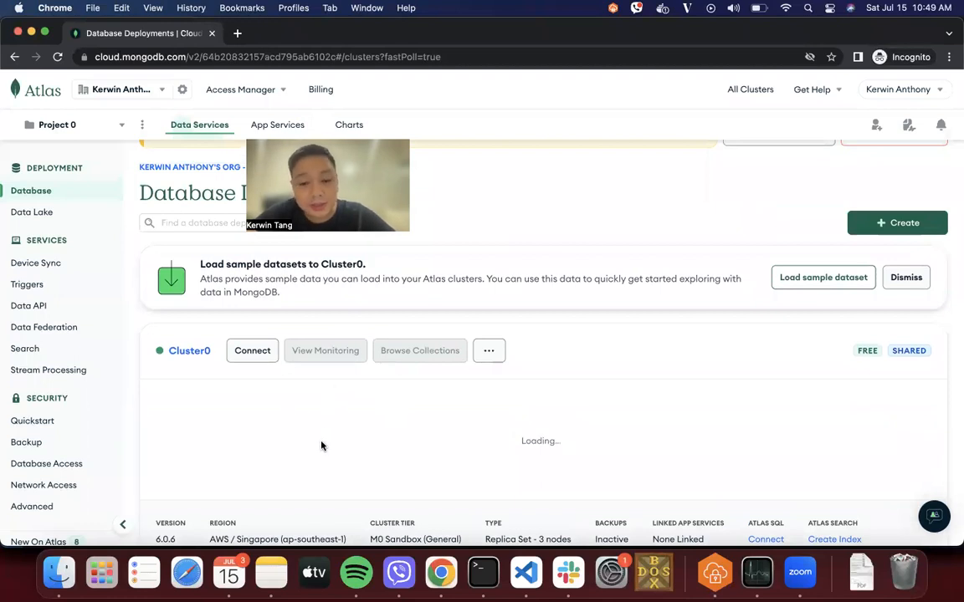
Display Cluster0's connection instructions for an already installed MongoDB Compass and copy the connection string
left_click(259, 354)
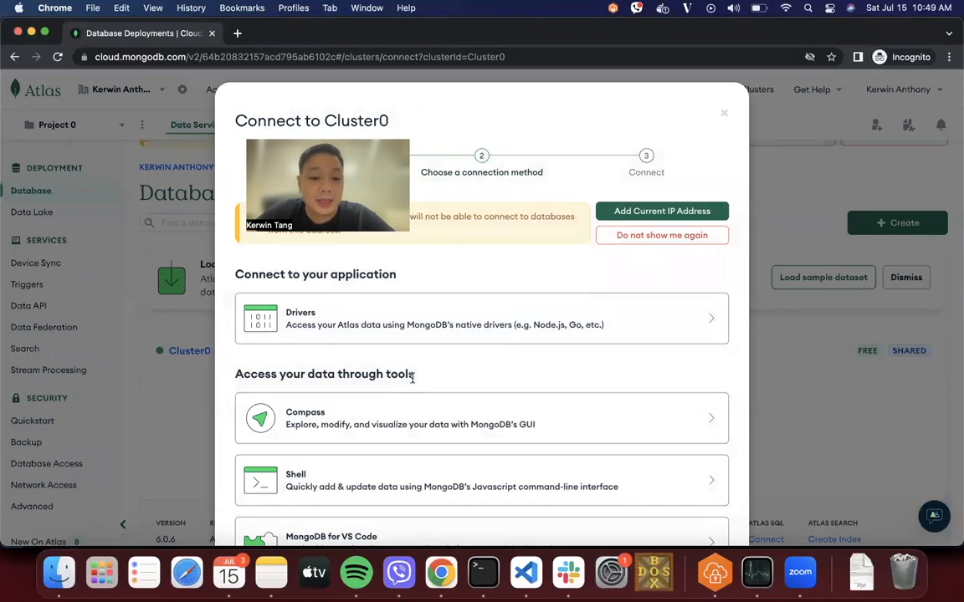
scroll(420, 428, "down", 1)
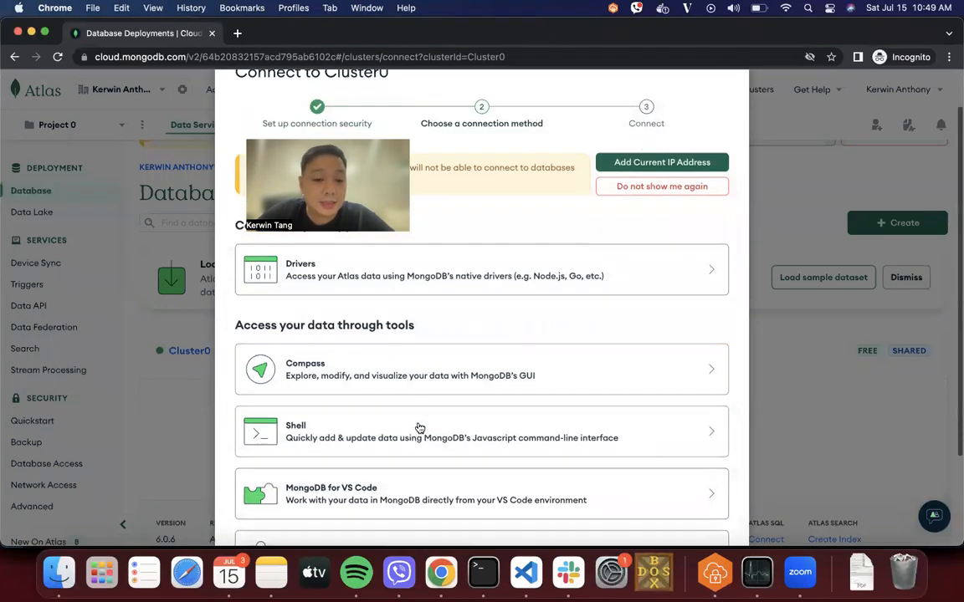
left_click(427, 361)
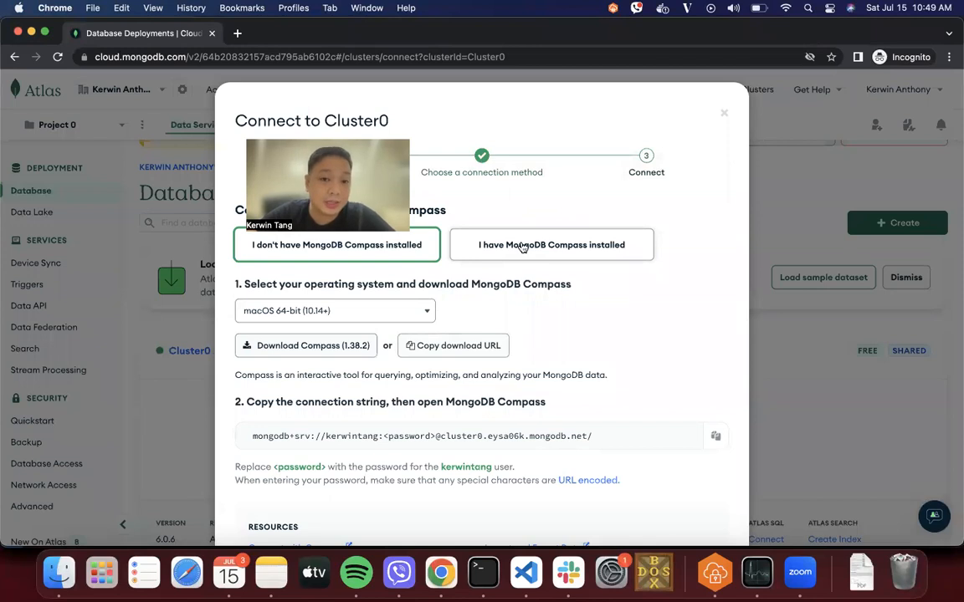
left_click(523, 247)
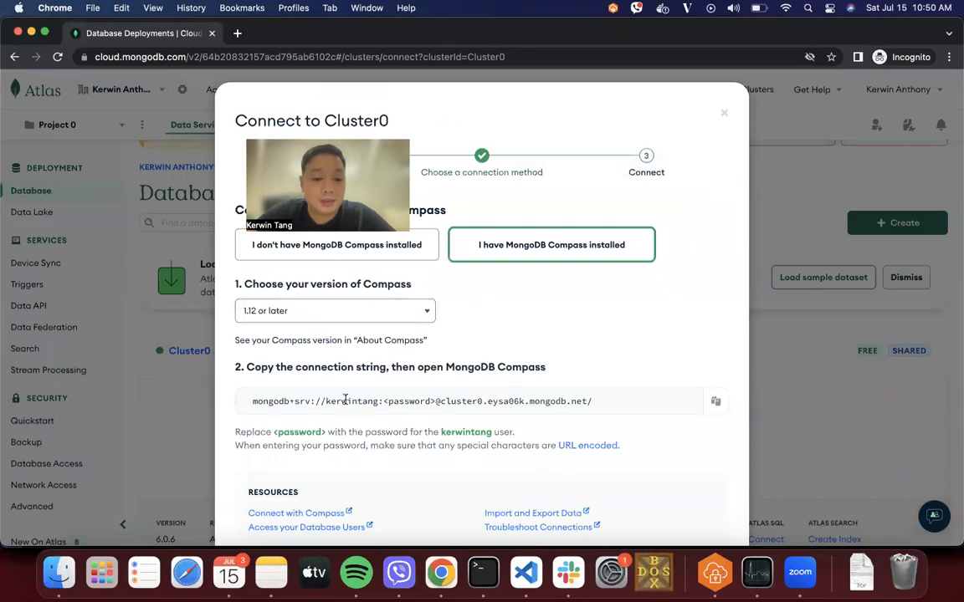
left_click_drag(256, 401, 581, 405)
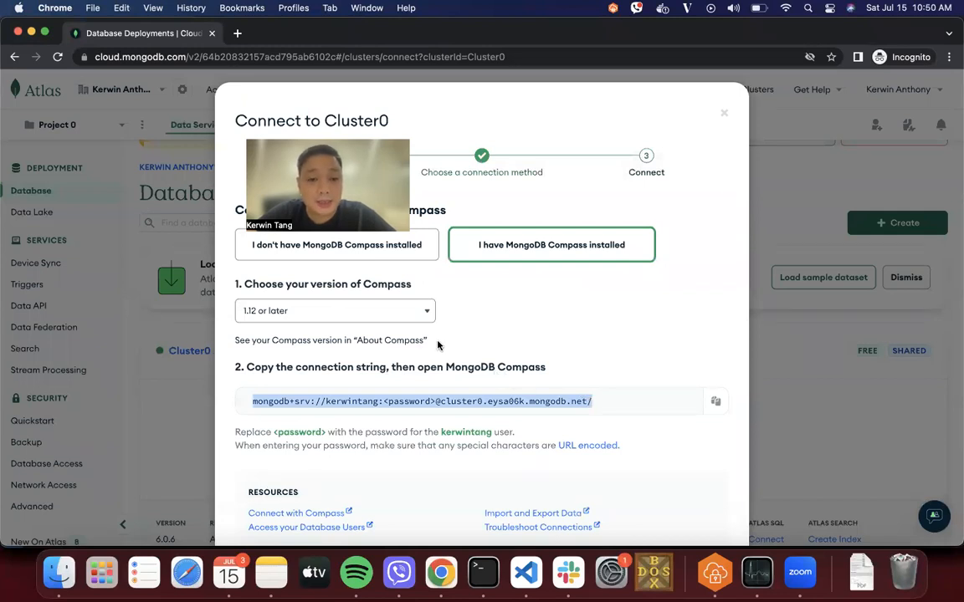
Switch to Notes and paste the connection string on a new line below the saved database password
key("super+Tab")
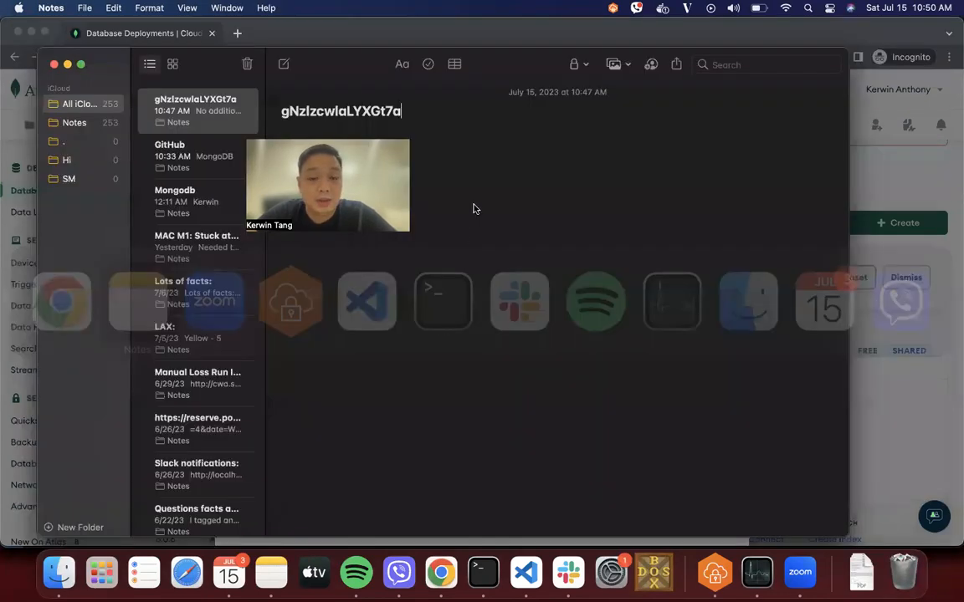
key("Return")
key("super+v")
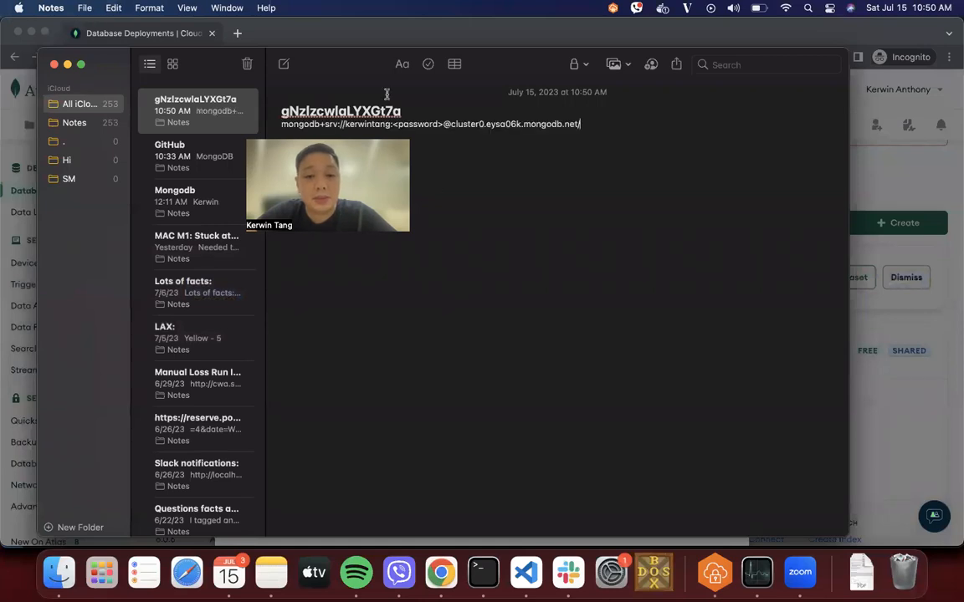
Replace the <password> placeholder in the connection string with the database user's password and copy the completed string
double_click(388, 112)
key("super+c")
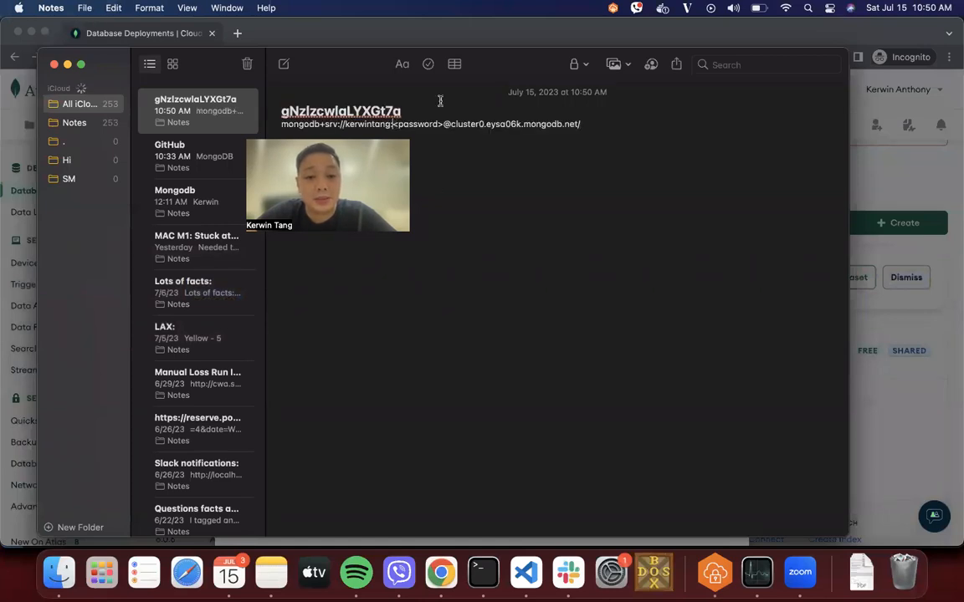
left_click_drag(392, 124, 437, 124)
key("super+v")
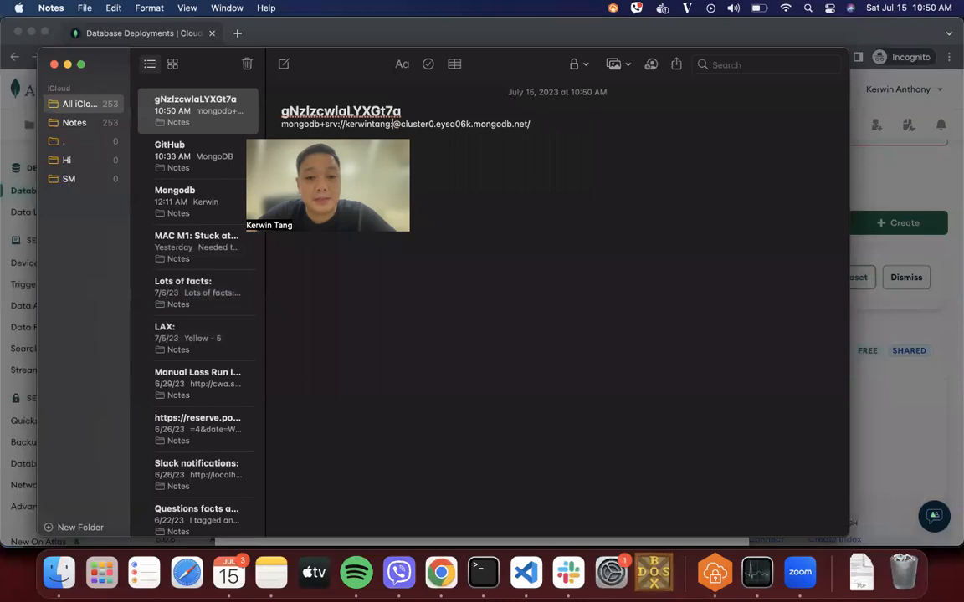
key("super+shift+Right")
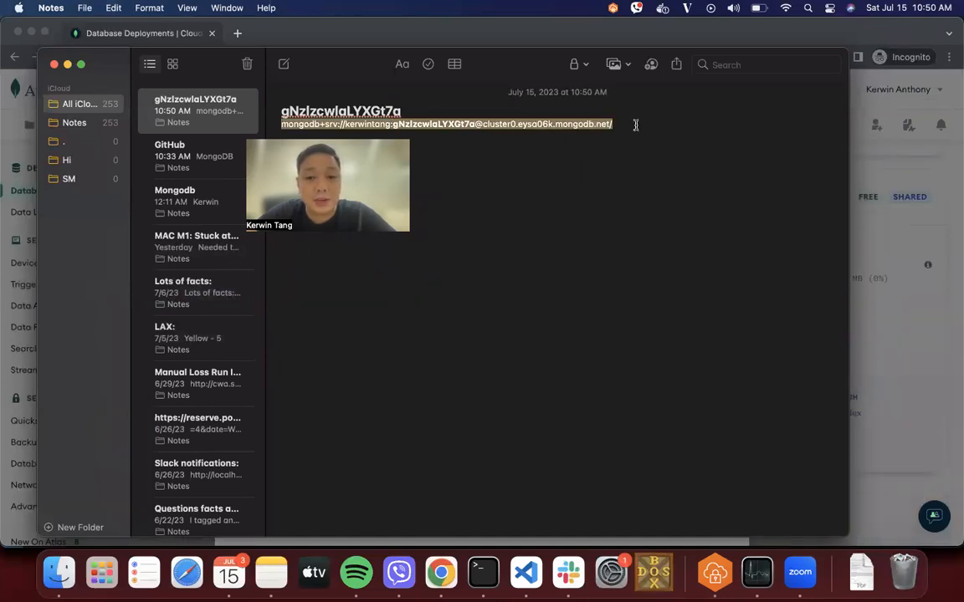
key("super+c")
Launch MongoDB Compass and close the Connect to Cluster0 dialog in Chrome
key("super+Tab")
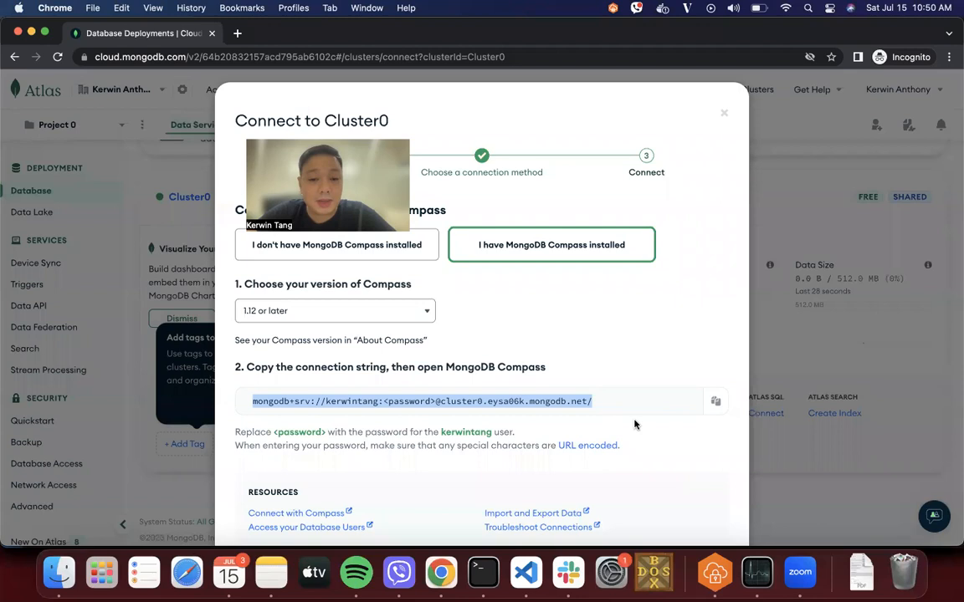
key("super+space")
type("mongo")
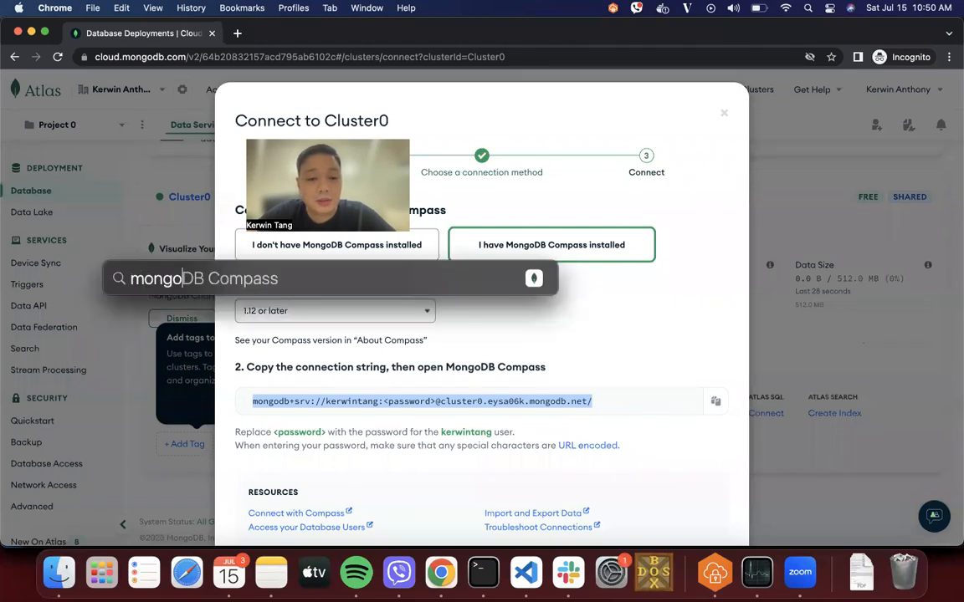
key("Return")
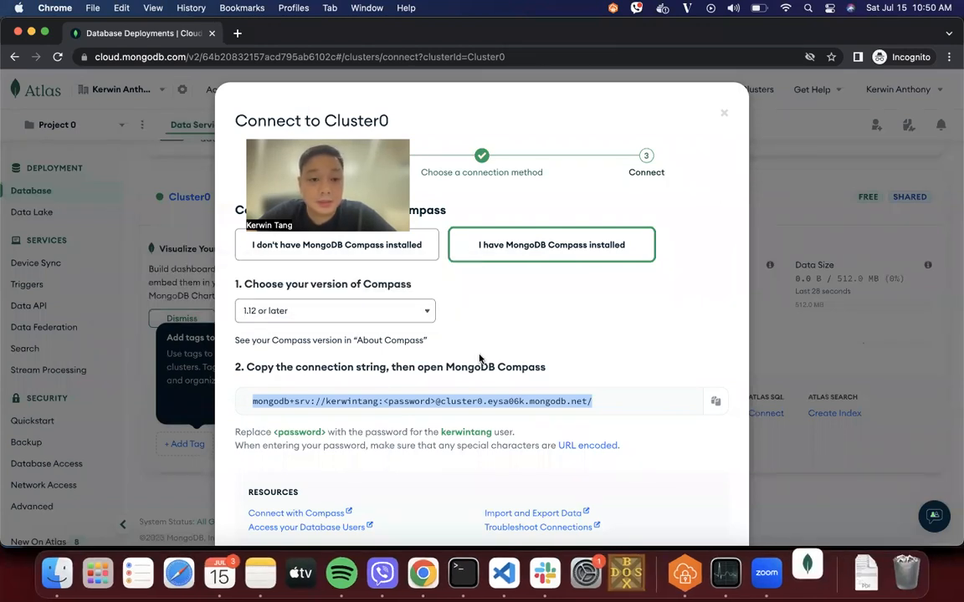
left_click(724, 117)
left_click(724, 117)
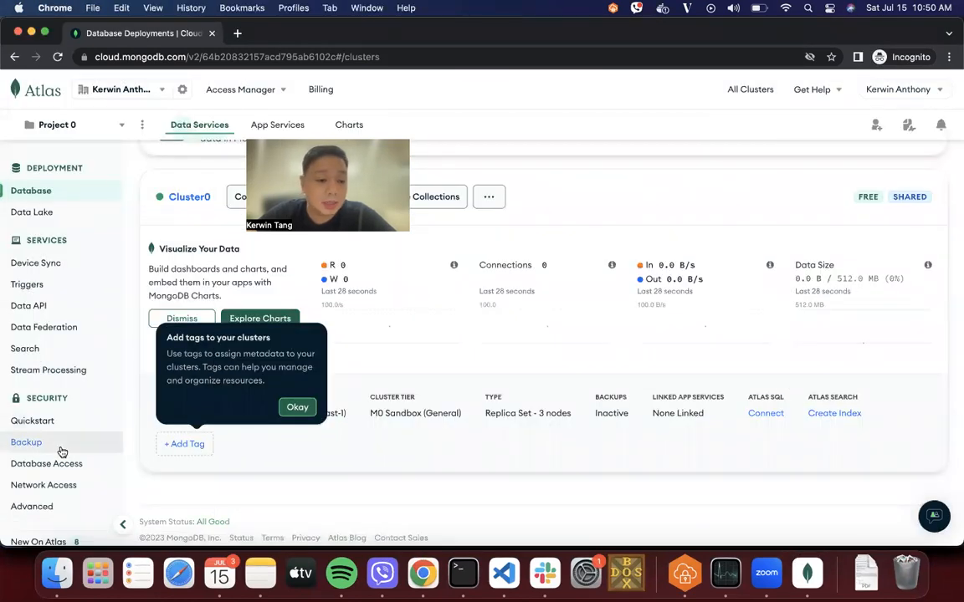
key("super+Tab")
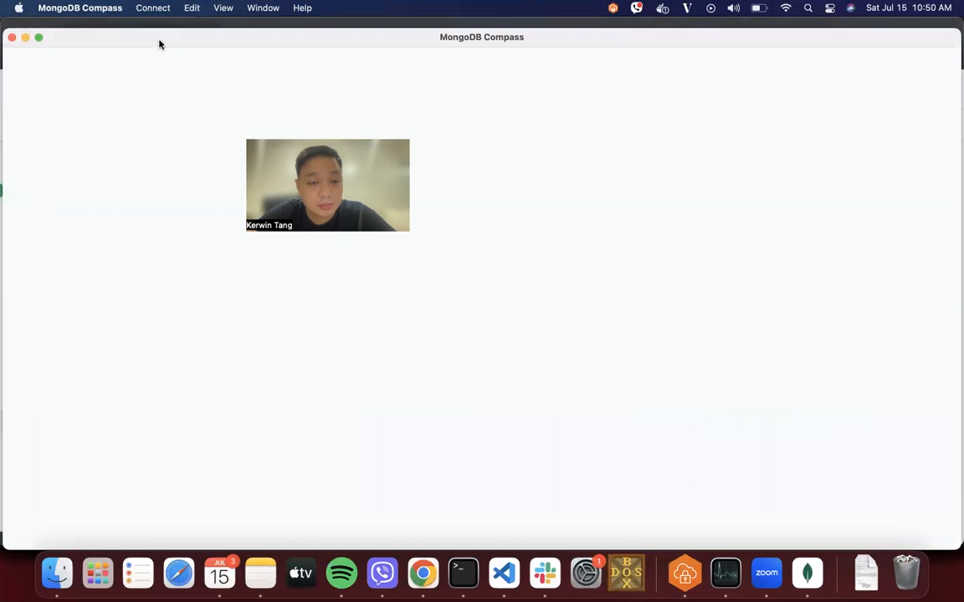
key("super+Tab")
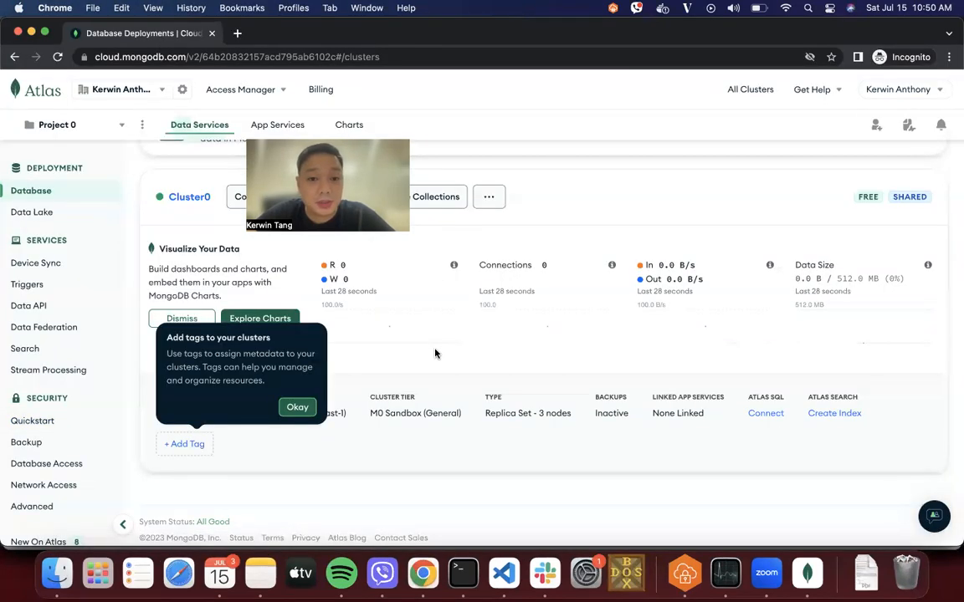
Look through app.js in the GitHub restaurant repository and open conn.js in the db folder
key("super+grave")
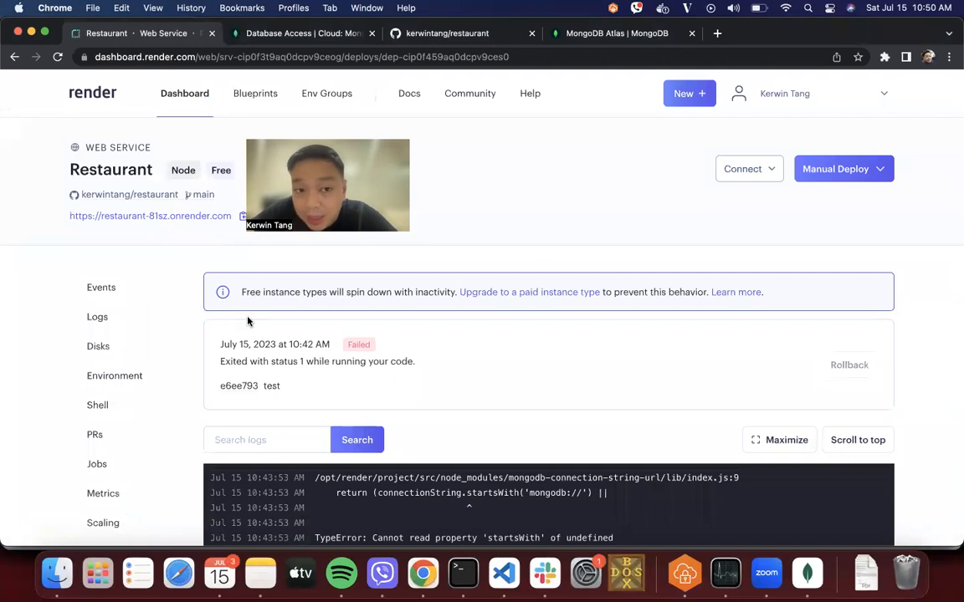
left_click(474, 35)
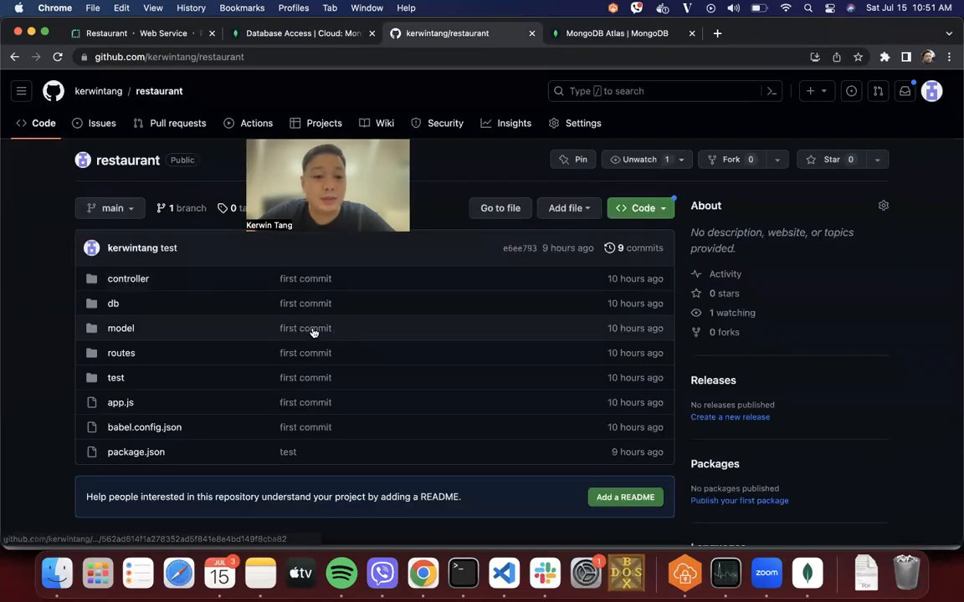
left_click(121, 405)
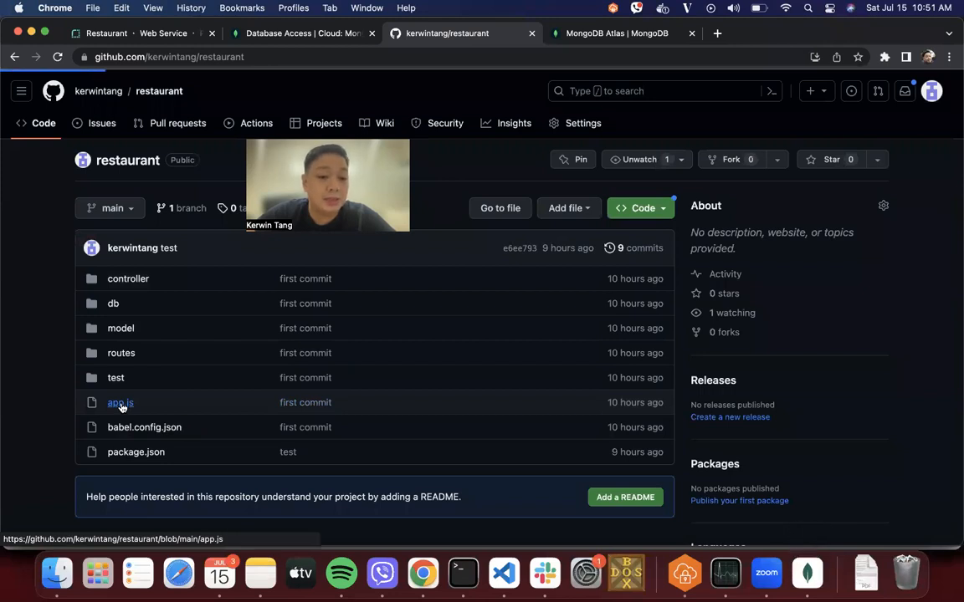
scroll(376, 430, "down", 5)
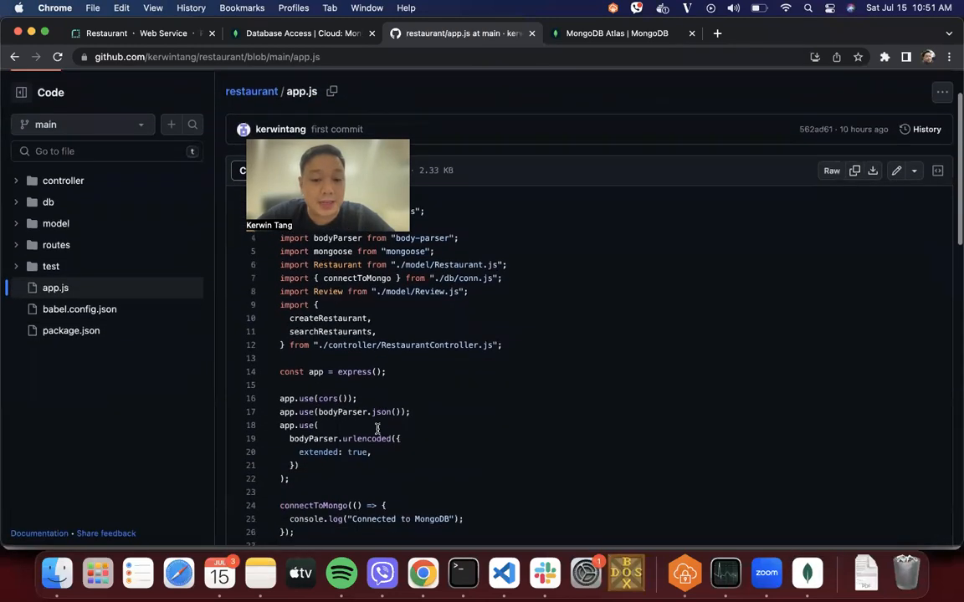
scroll(376, 437, "up", 5)
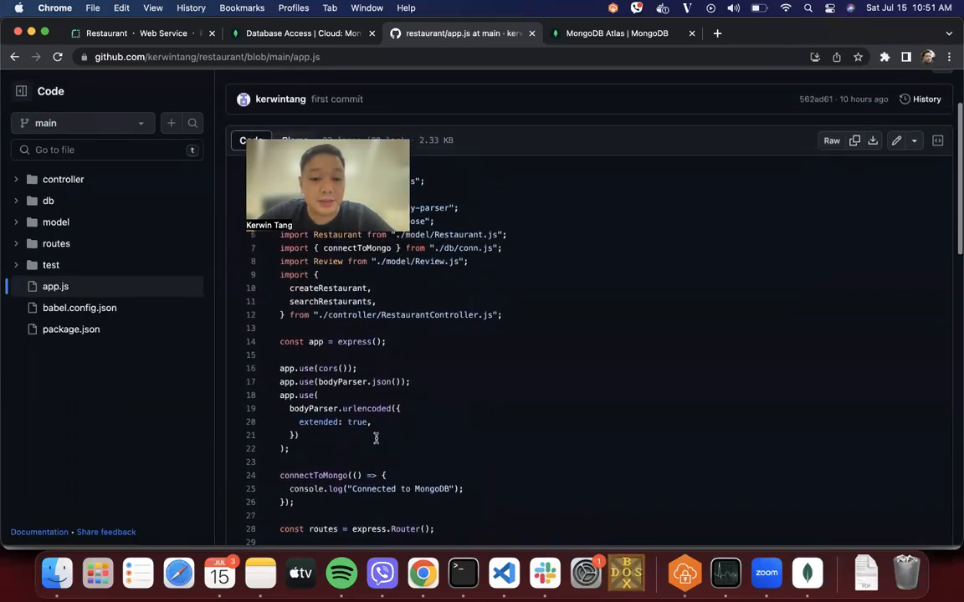
left_click(47, 201)
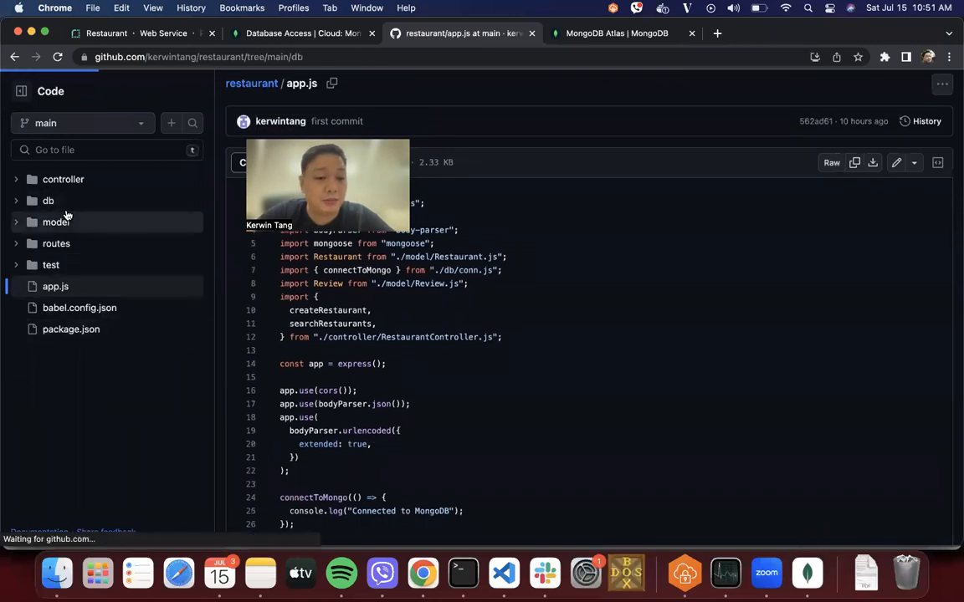
left_click(67, 221)
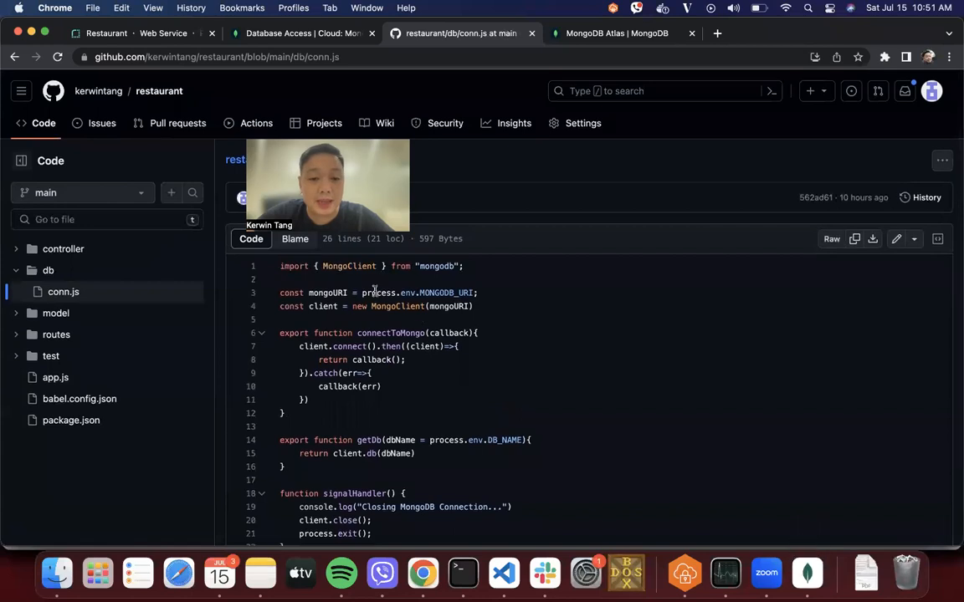
Examine conn.js for the environment variables it reads, checking the MONGODB_URI and DB_NAME references
left_click(374, 291)
left_click(382, 311)
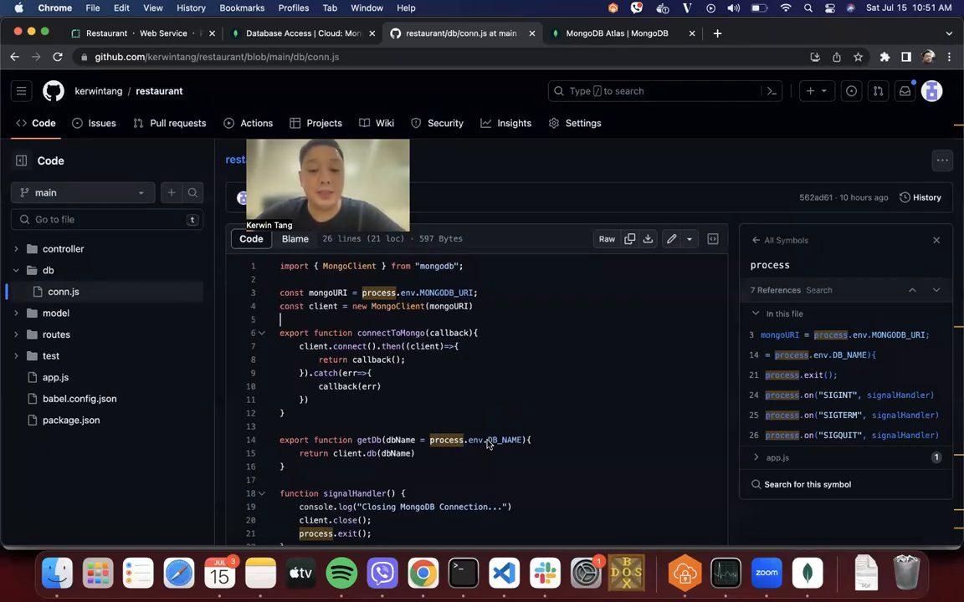
scroll(488, 445, "down", 3)
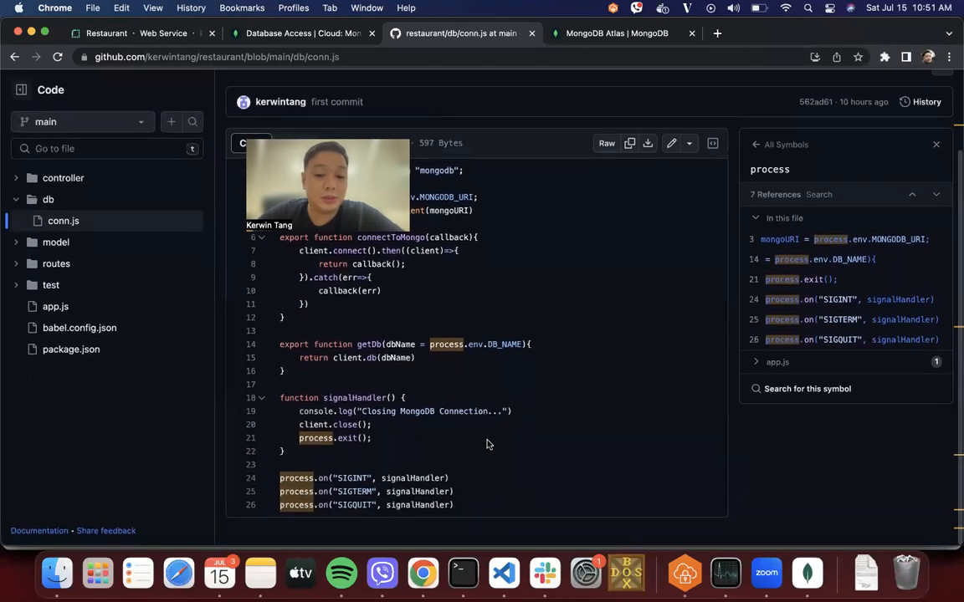
scroll(488, 444, "up", 3)
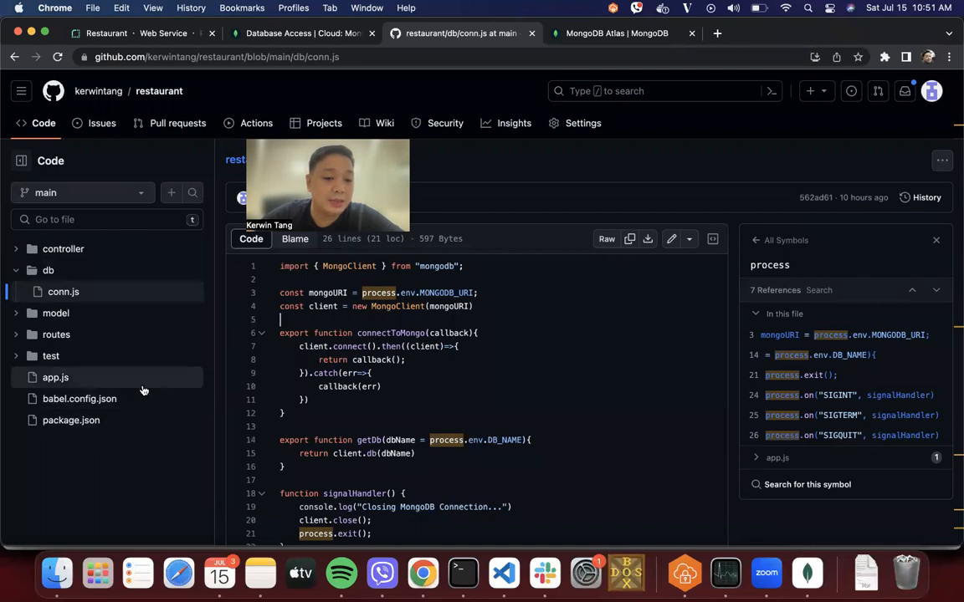
left_click(409, 293)
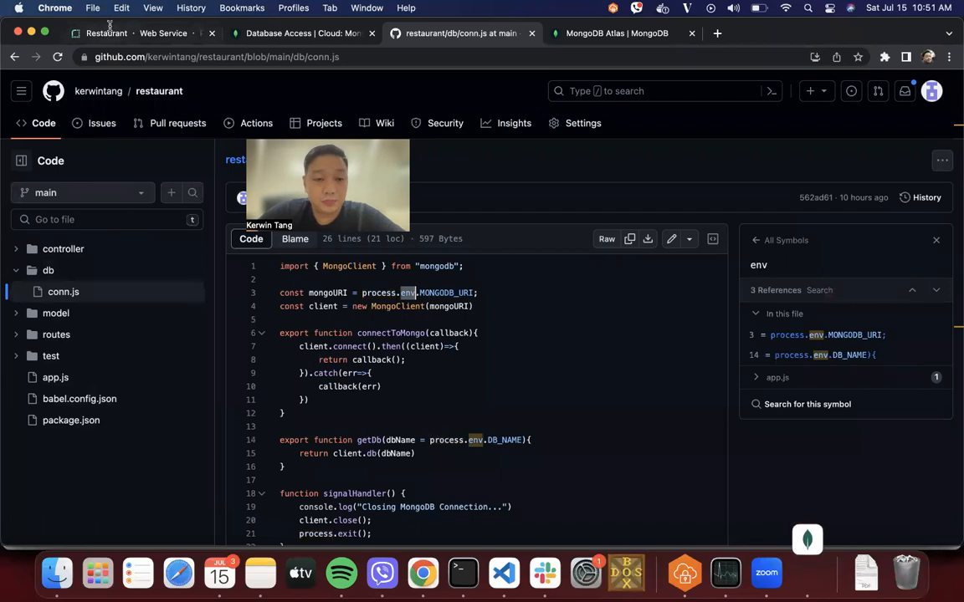
left_click(435, 292)
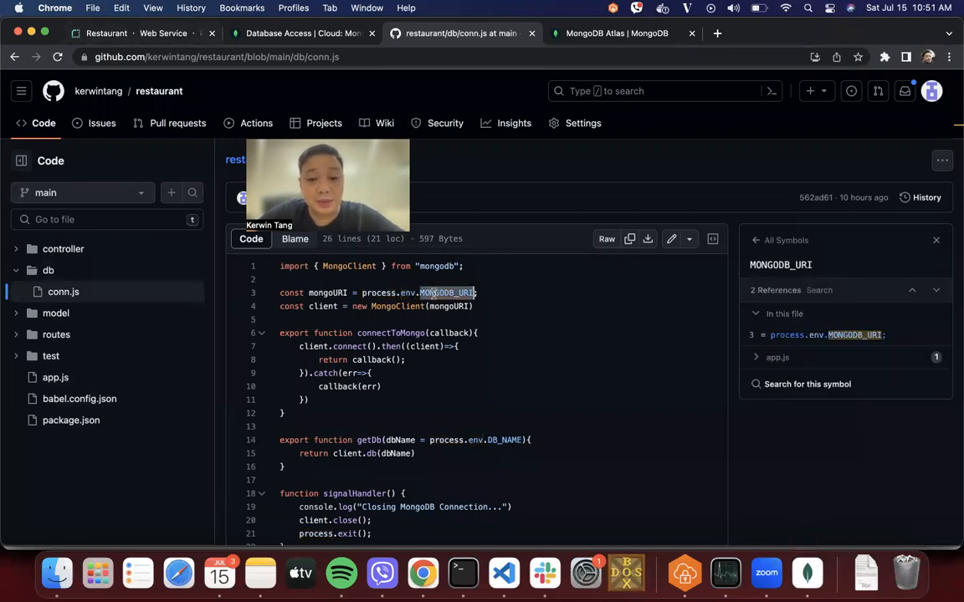
left_click(502, 440)
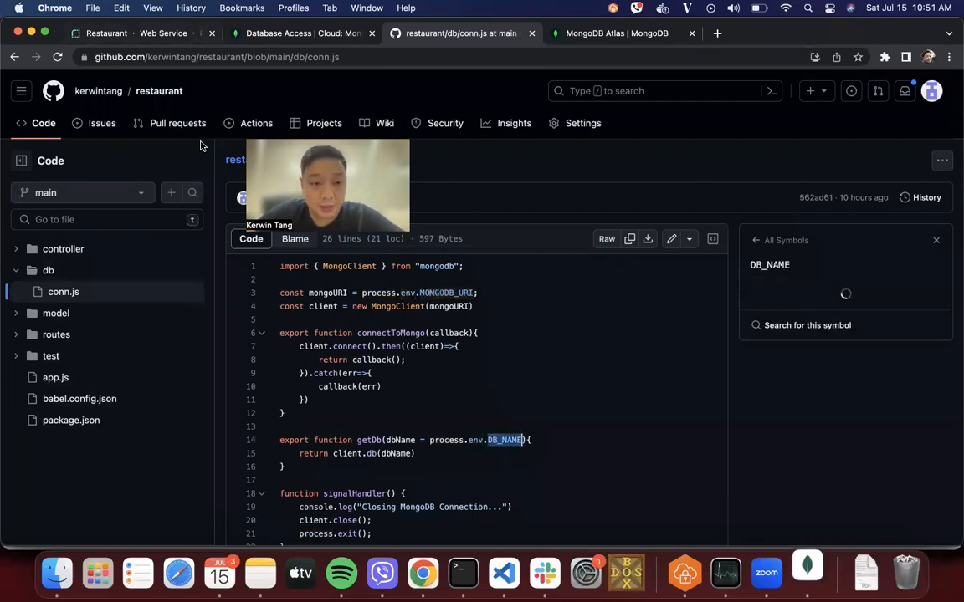
In the Render Restaurant service's environment variables, enter the key MONGODB_URI and paste the connection string containing the database password as its value
left_click(156, 35)
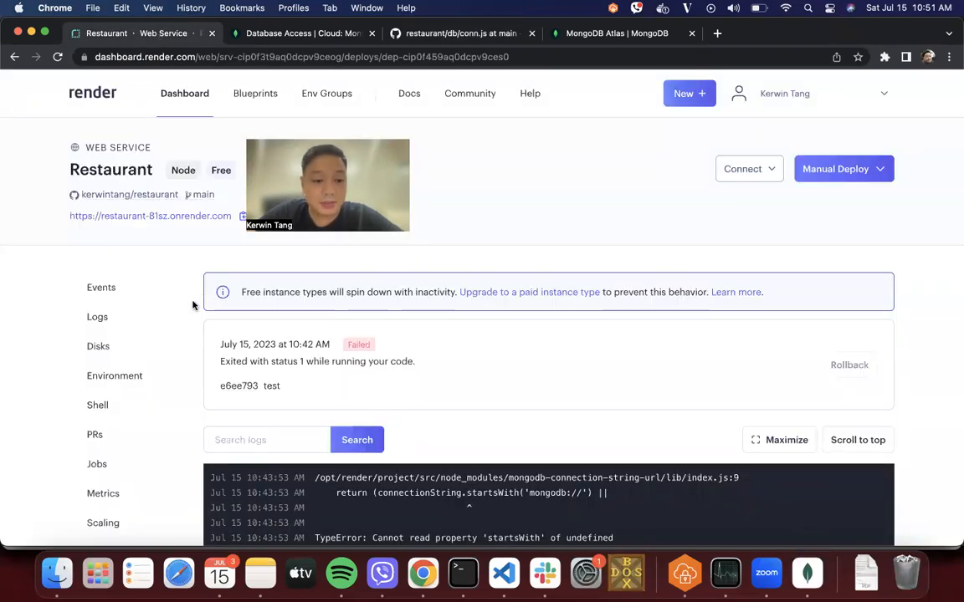
left_click(139, 374)
left_click(550, 370)
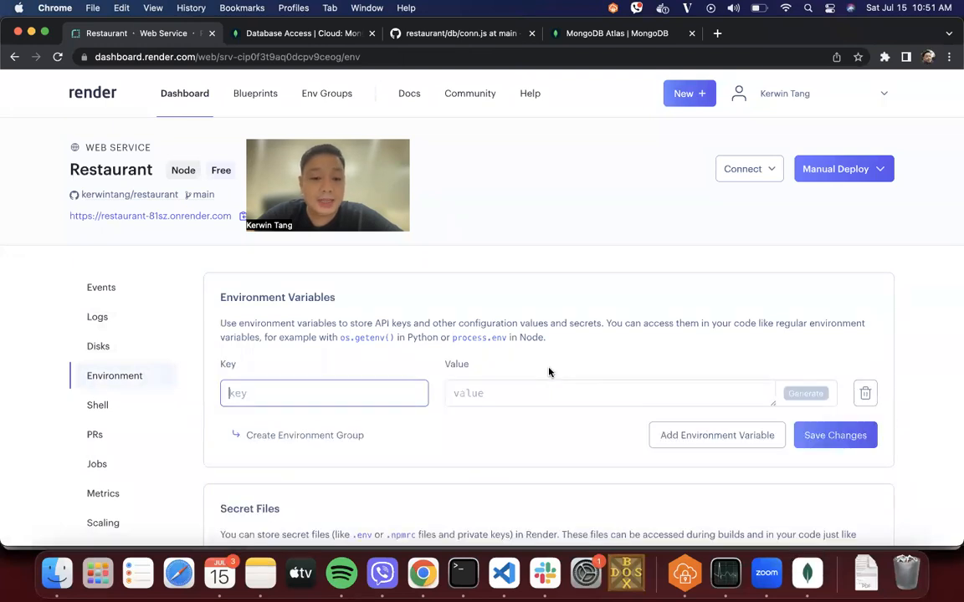
type("MONGODB_URI")
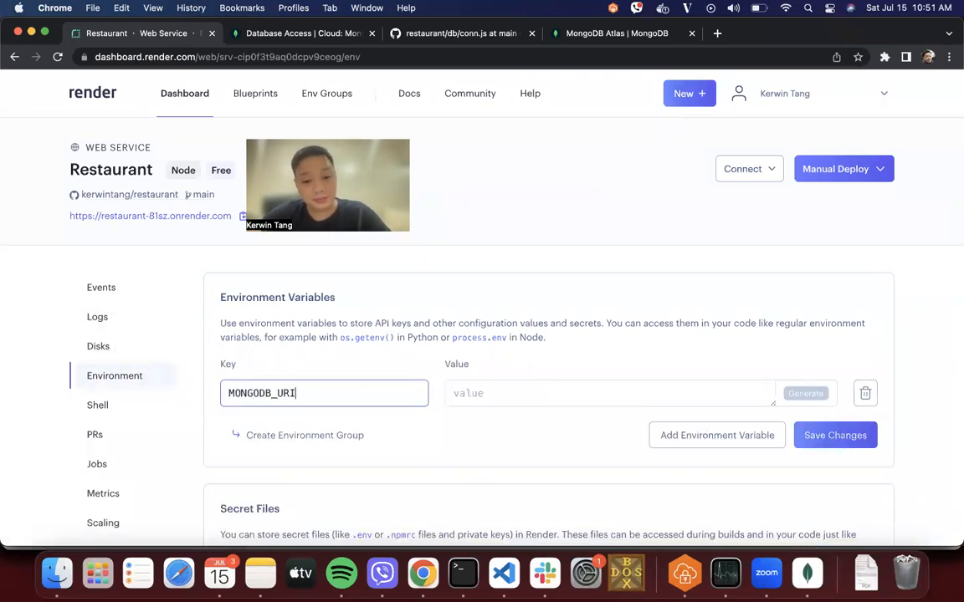
left_click(458, 394)
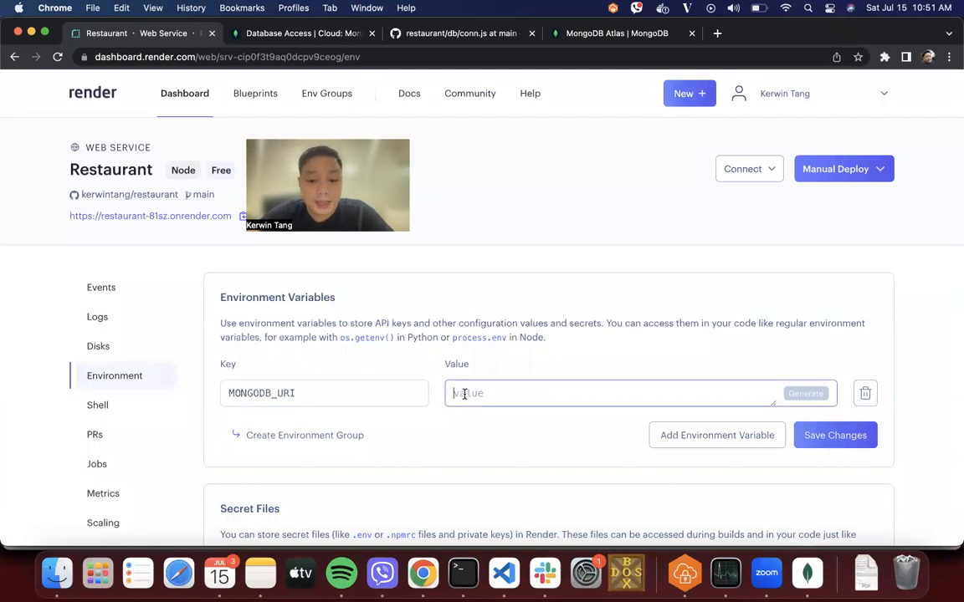
key("super+v")
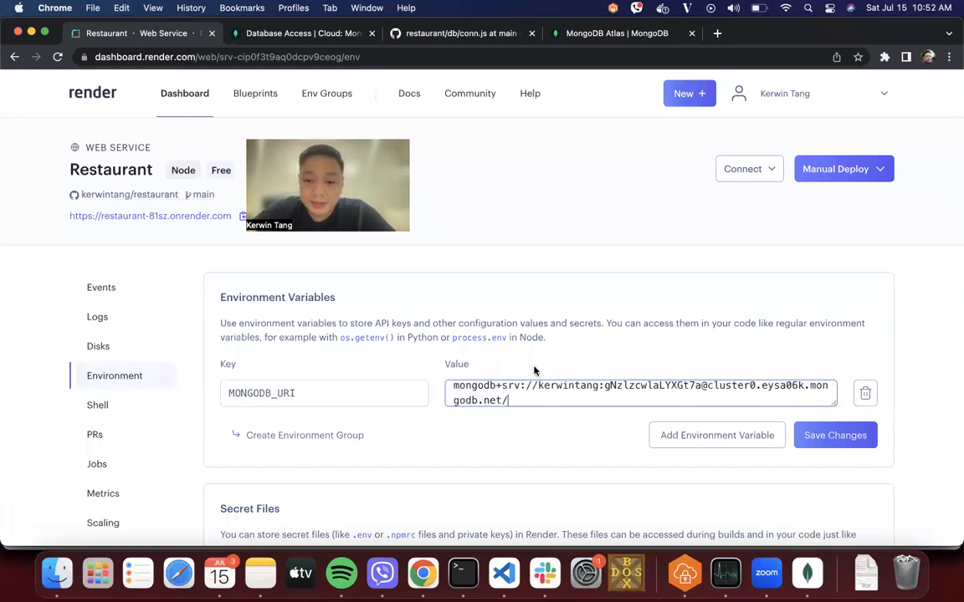
double_click(623, 387)
left_click(585, 419)
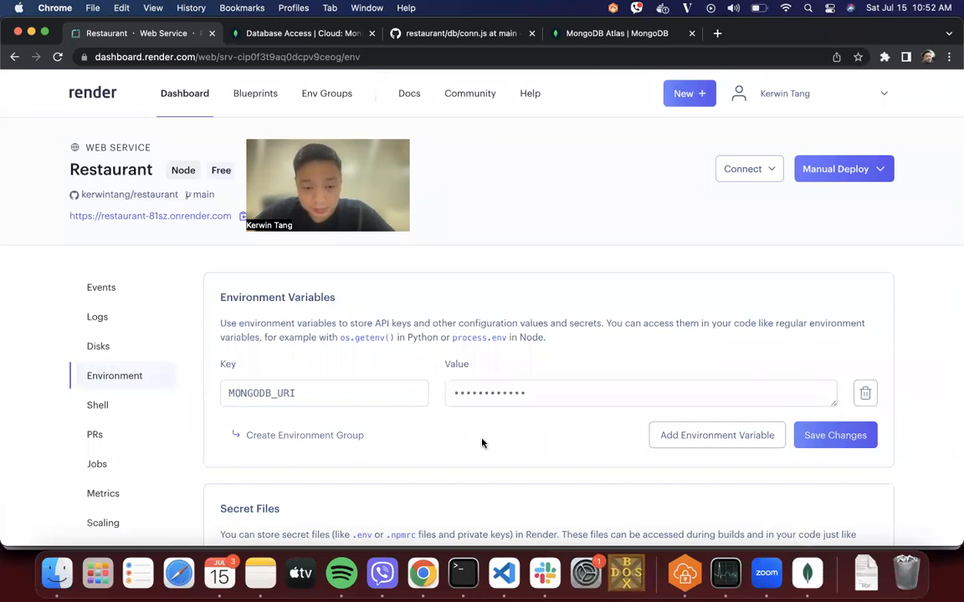
Add the environment variable DB_NAME with the value showcase to the Render service and save the changes
left_click(680, 433)
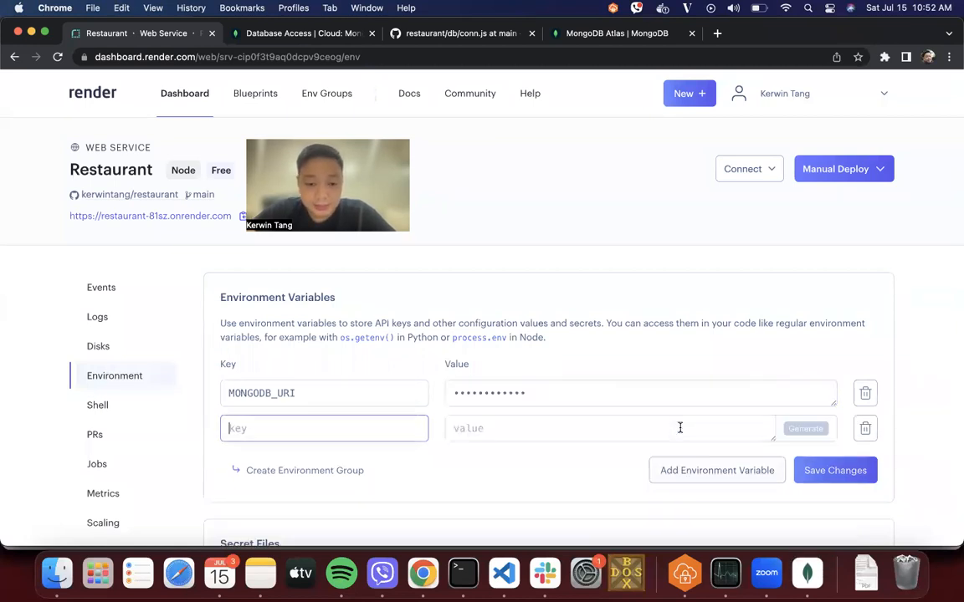
type("DB_NAME")
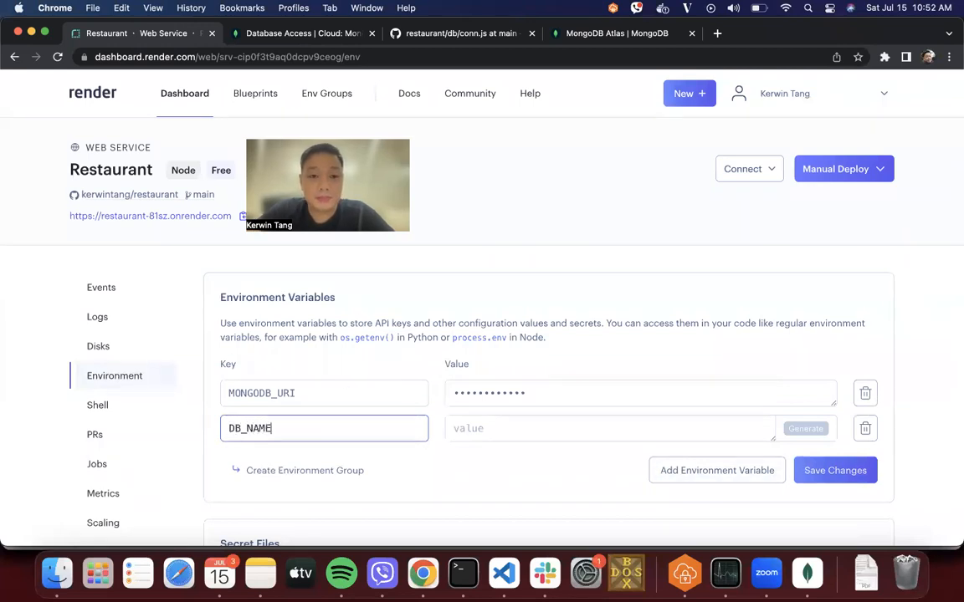
left_click(435, 37)
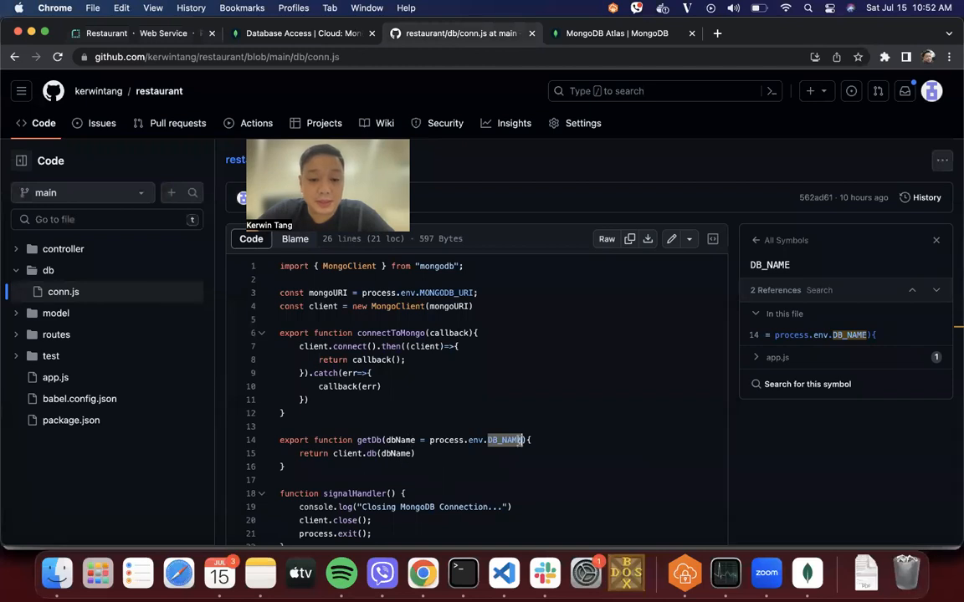
left_click(141, 32)
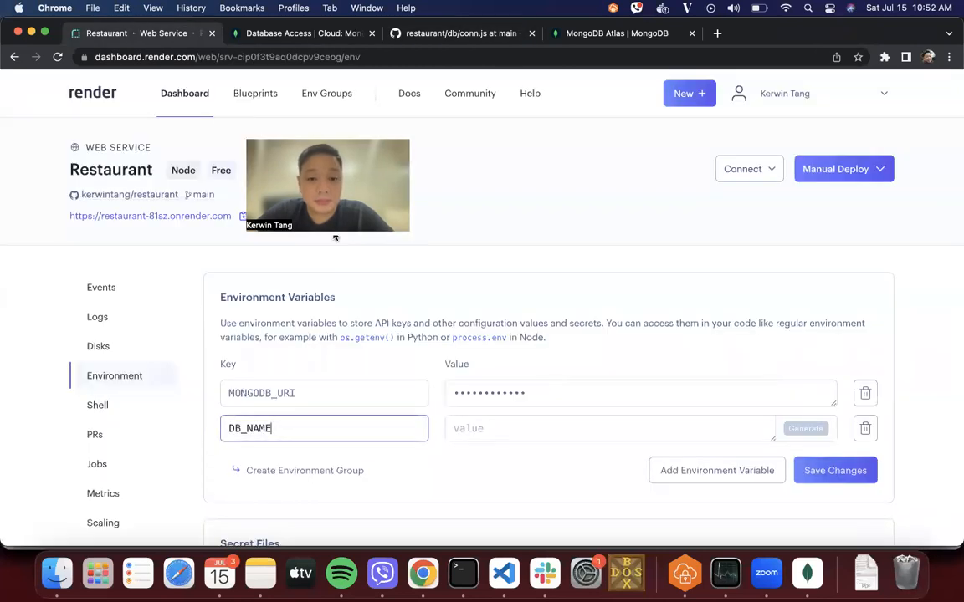
left_click(503, 431)
type("s")
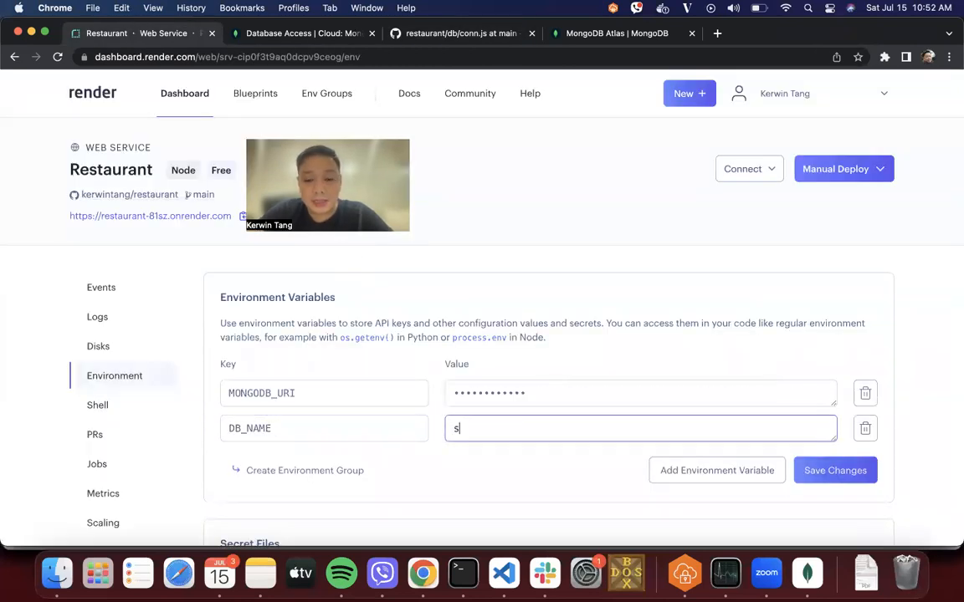
type("howcase")
left_click(598, 489)
scroll(612, 487, "down", 3)
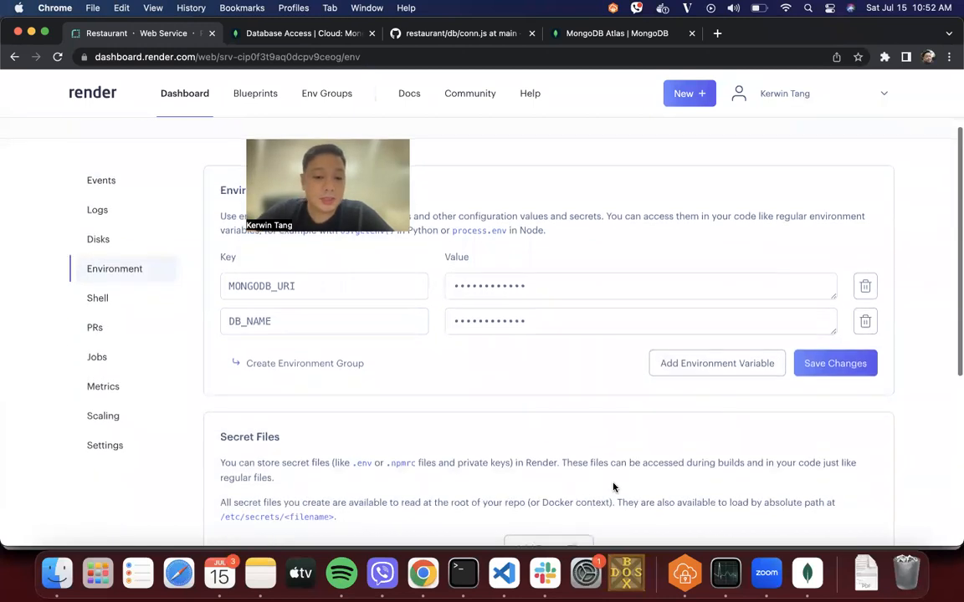
left_click(846, 372)
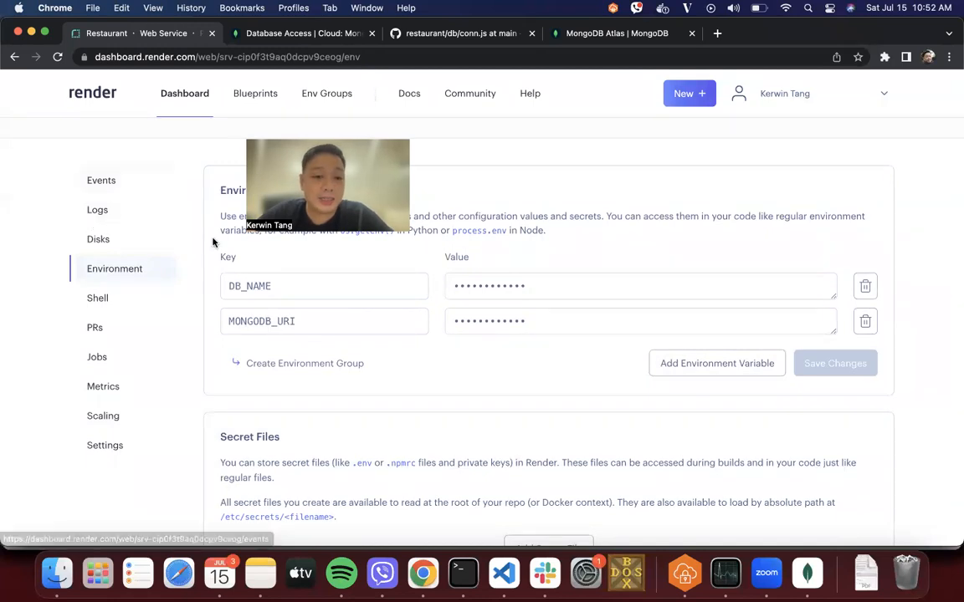
Open the log of the newly started deploy from the Restaurant service's events and check the build output
scroll(193, 239, "up", 3)
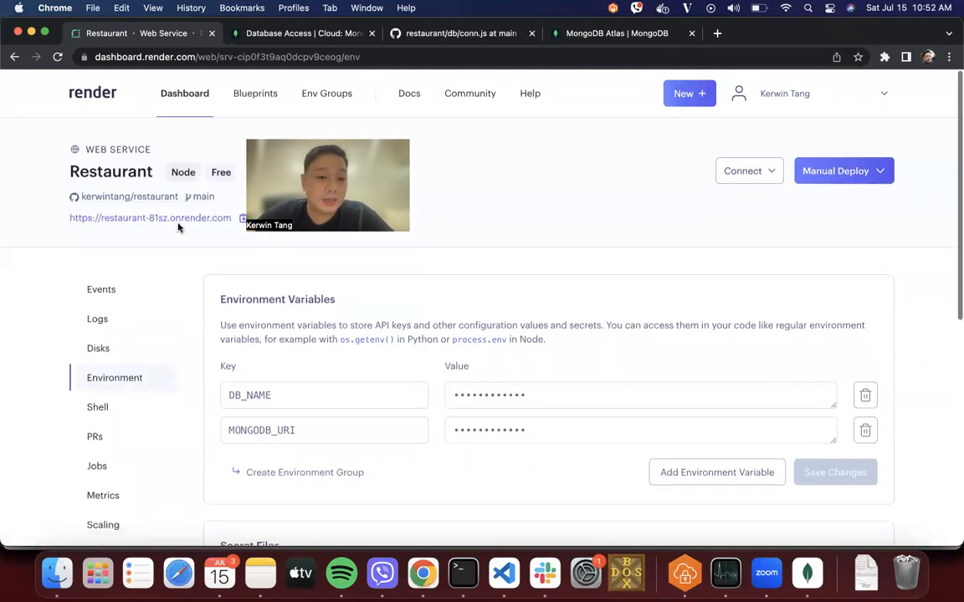
left_click(117, 173)
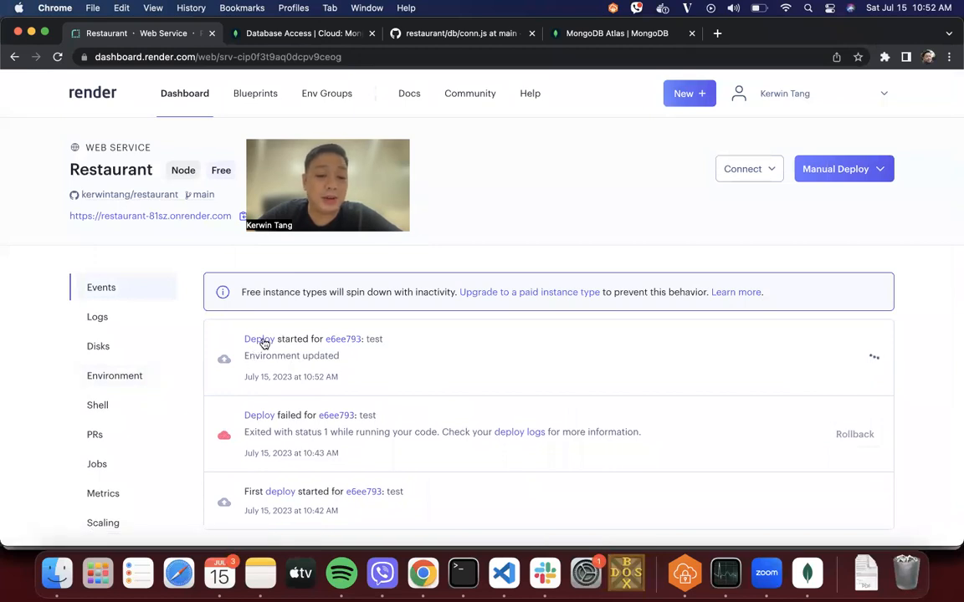
left_click(264, 339)
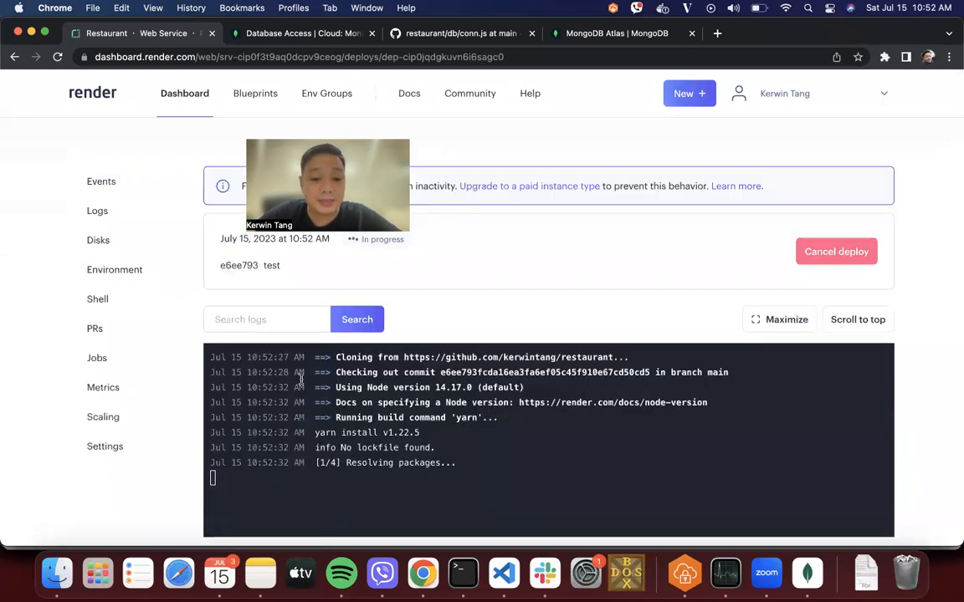
scroll(301, 379, "down", 3)
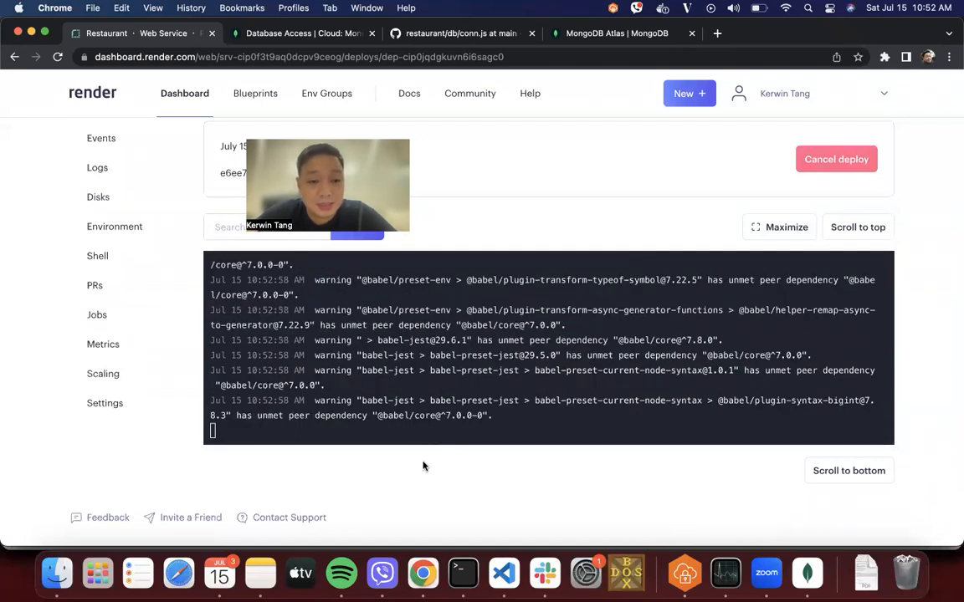
In the incognito Atlas window, add the current IP address to the Network Access list and check its status
key("super+grave")
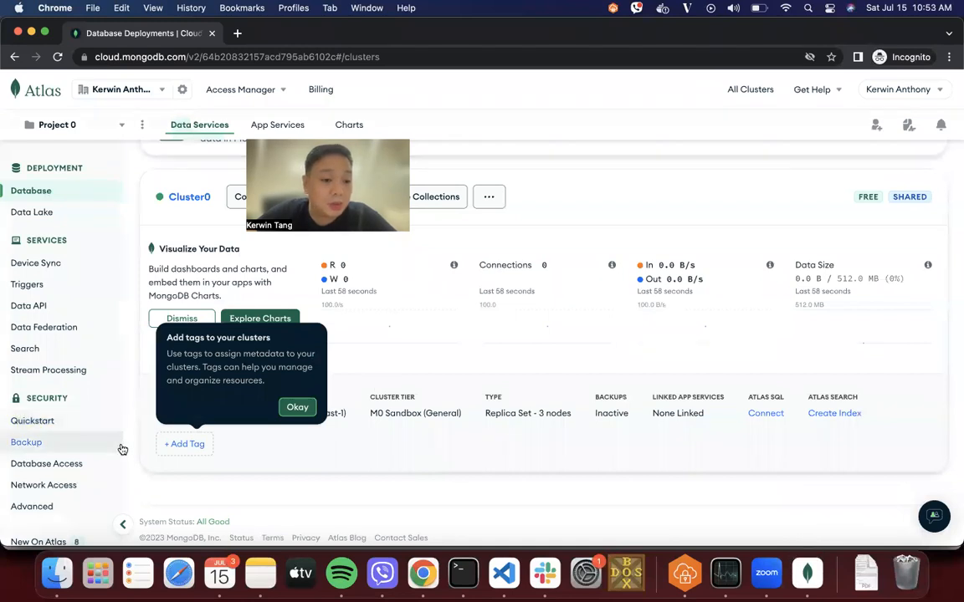
left_click(72, 486)
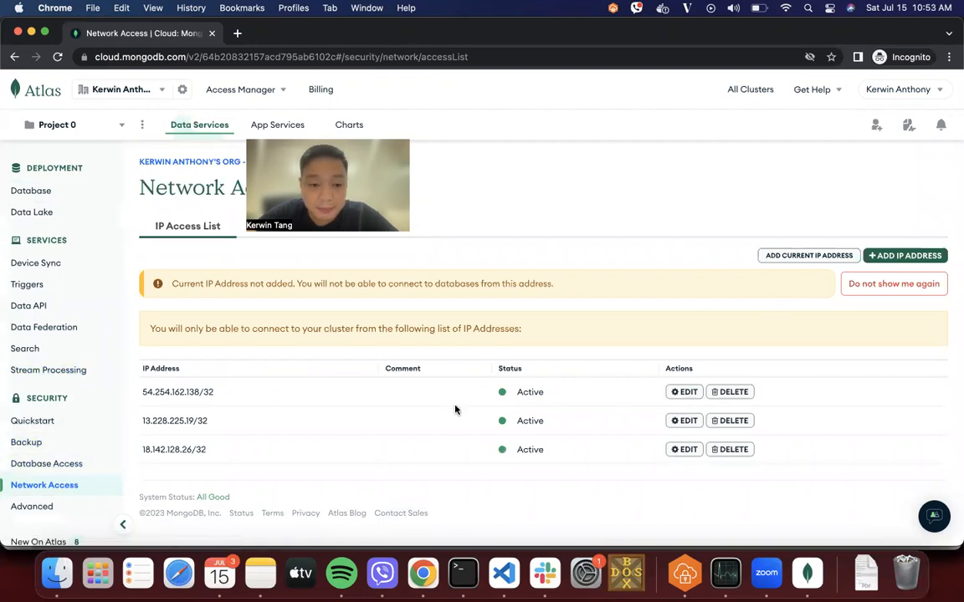
scroll(455, 410, "down", 1)
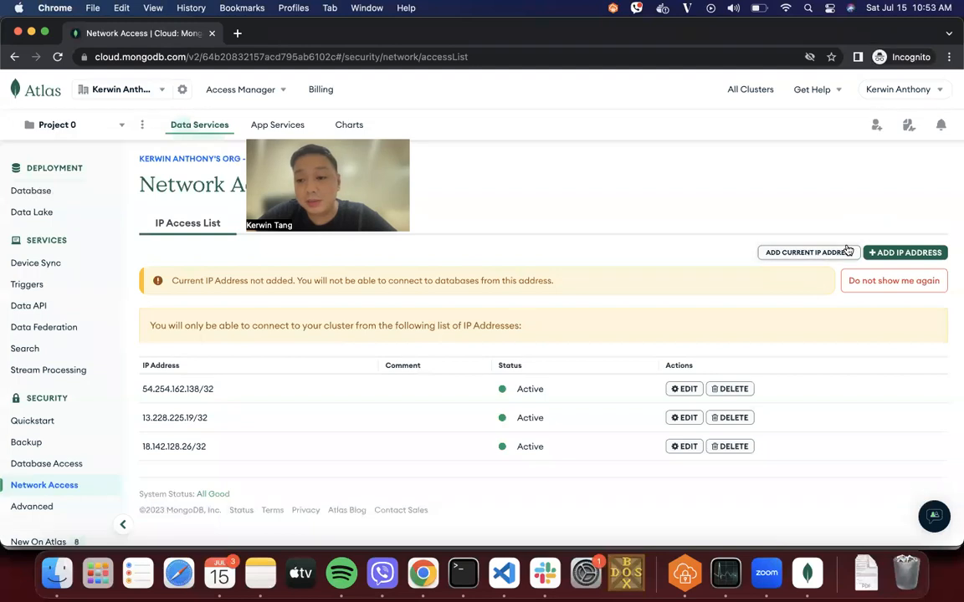
scroll(839, 249, "up", 1)
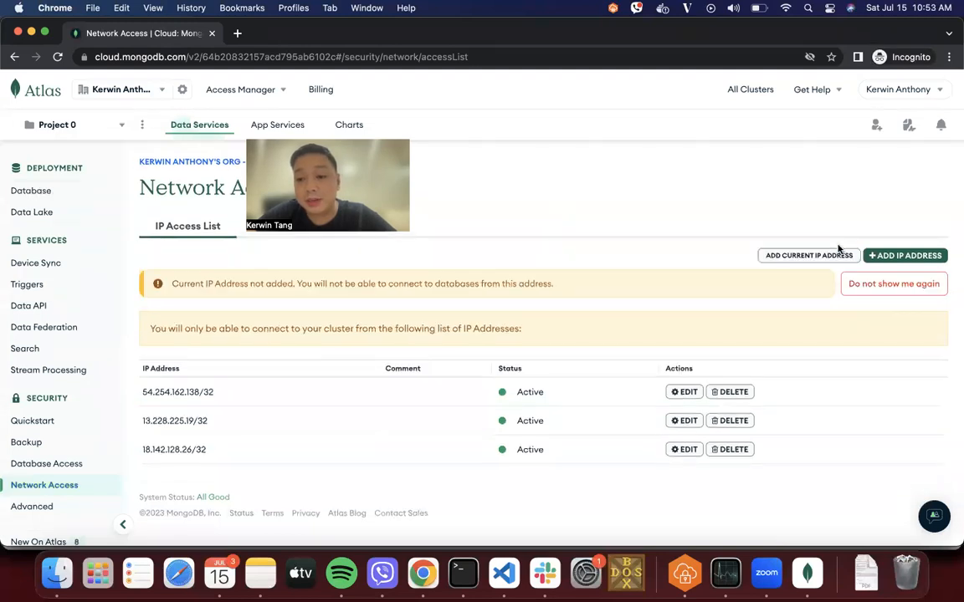
left_click(835, 256)
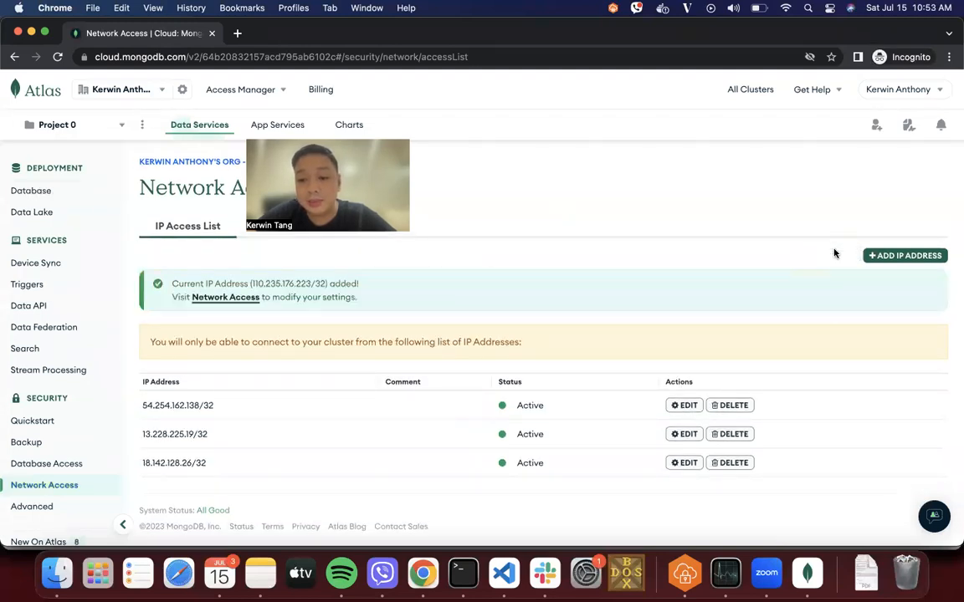
scroll(304, 444, "down", 2)
scroll(304, 444, "up", 2)
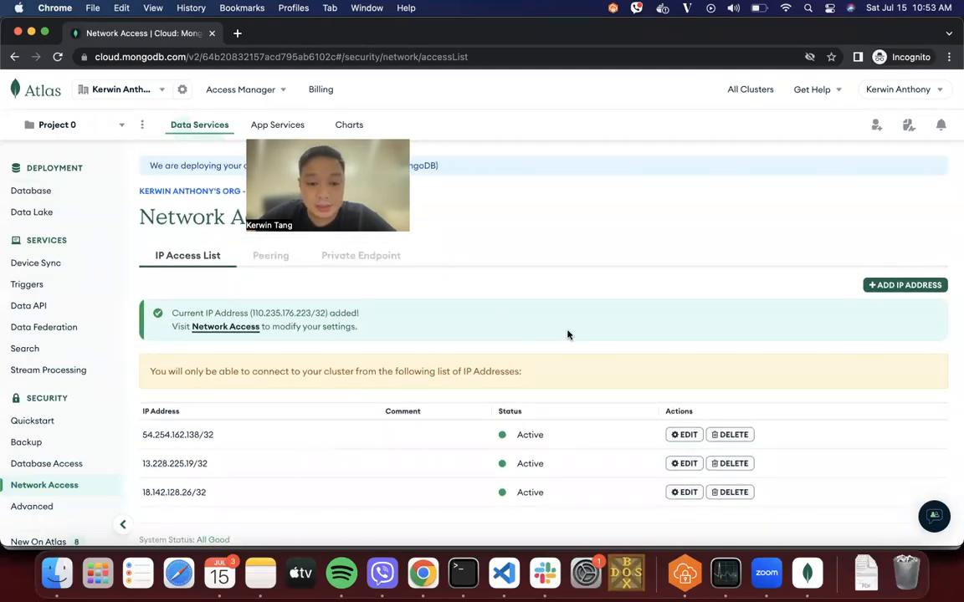
left_click(242, 331)
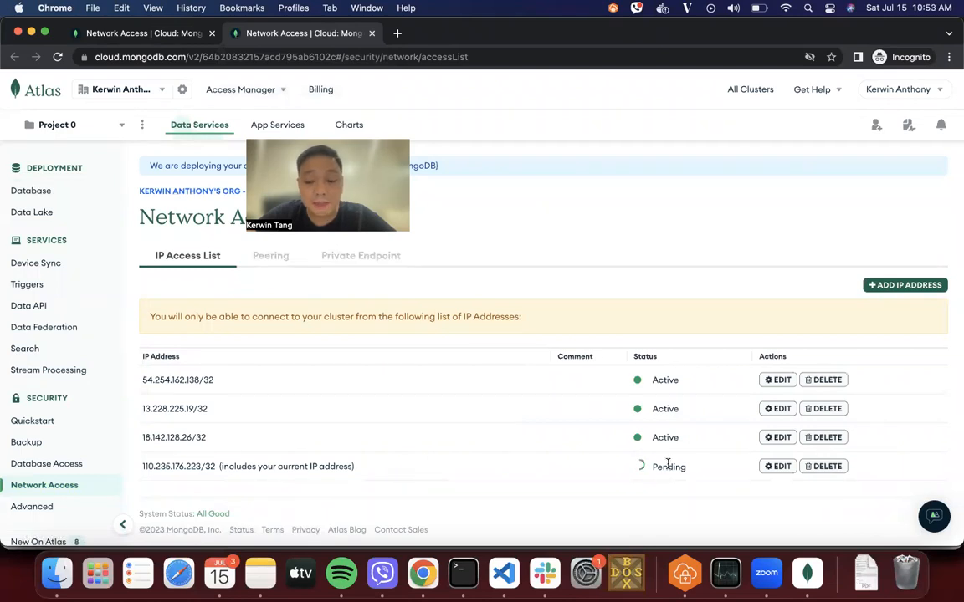
left_click(372, 33)
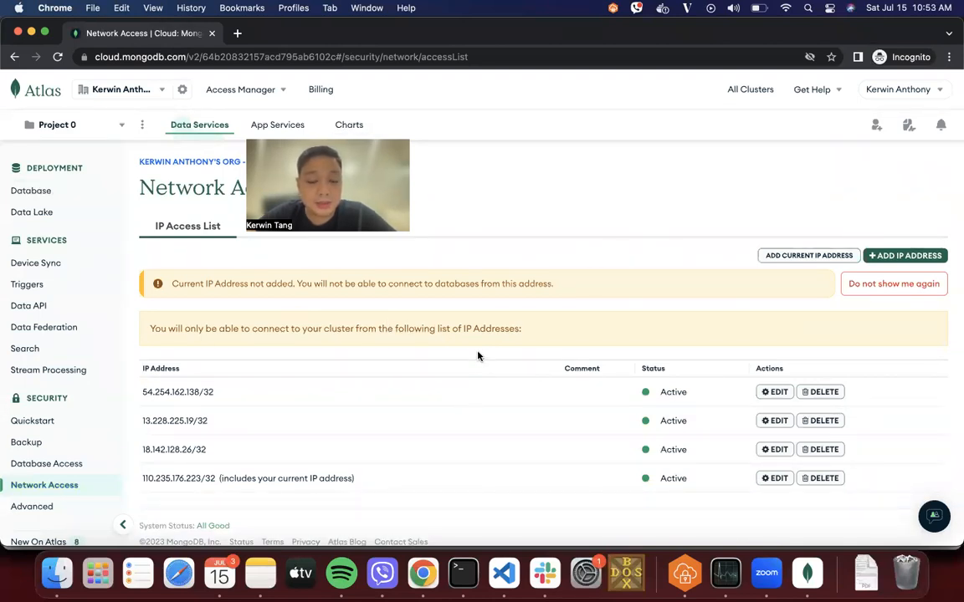
Return to the Render window and check the progress of the running deploy
key("super+grave")
scroll(437, 392, "up", 1)
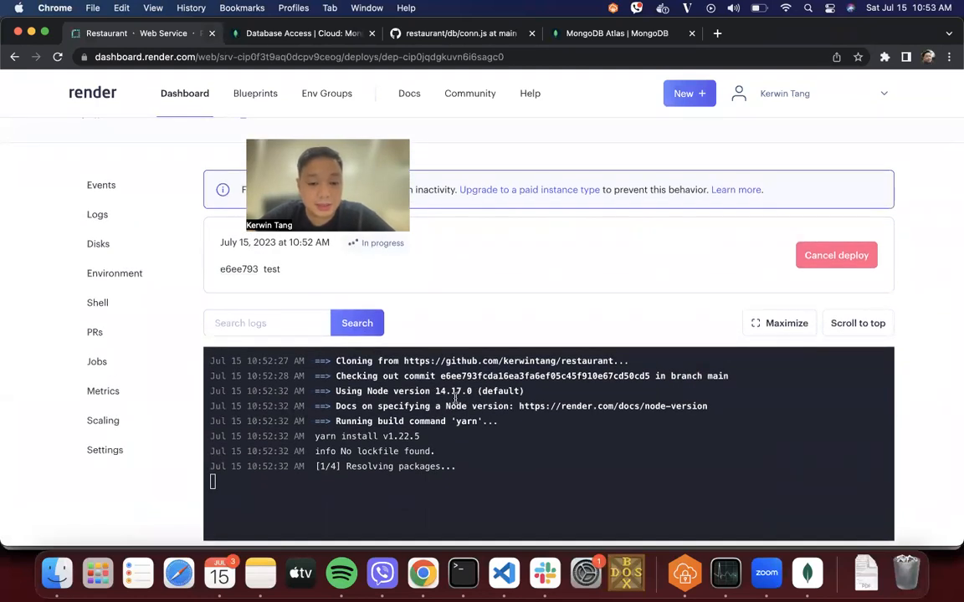
scroll(454, 400, "down", 1)
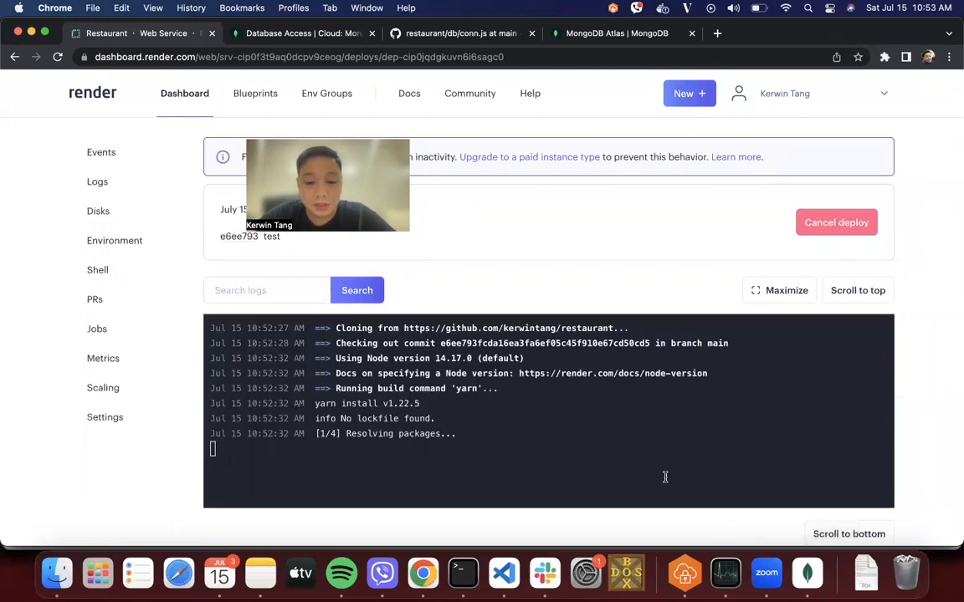
In MongoDB Compass, postpone the update and connect to the Atlas cluster with the pasted connection string containing the database password
left_click(807, 577)
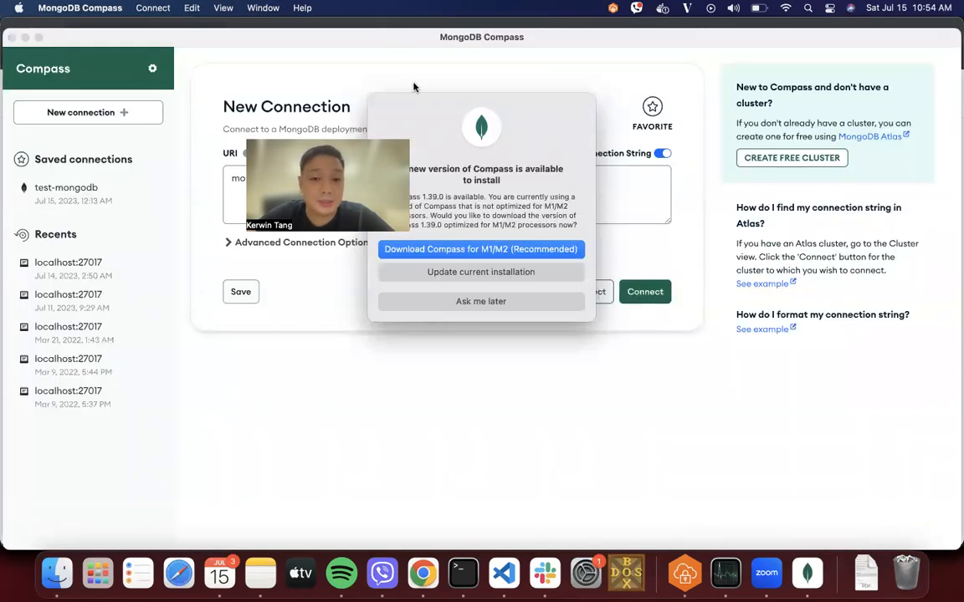
left_click(441, 305)
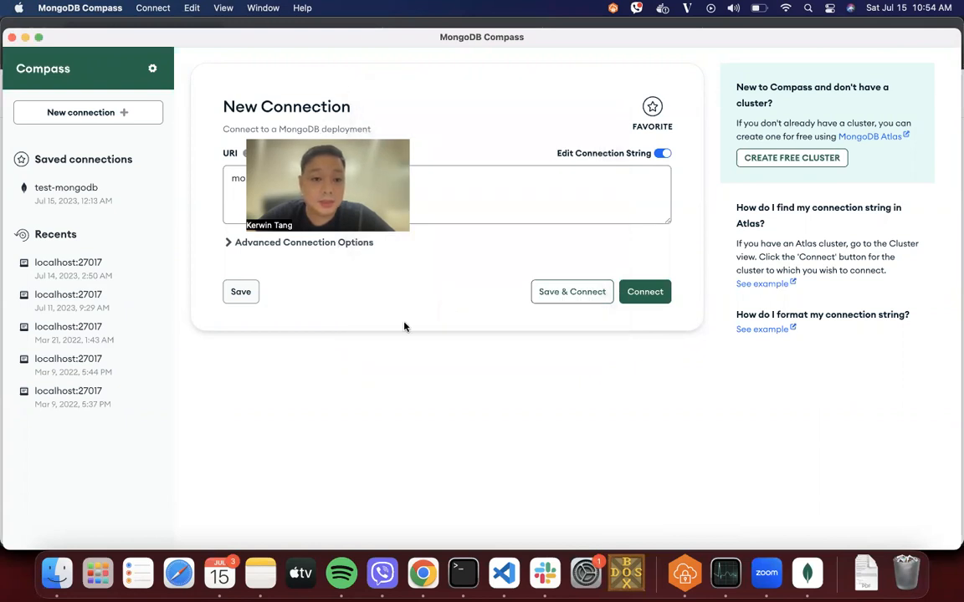
left_click(359, 176)
key("super+a")
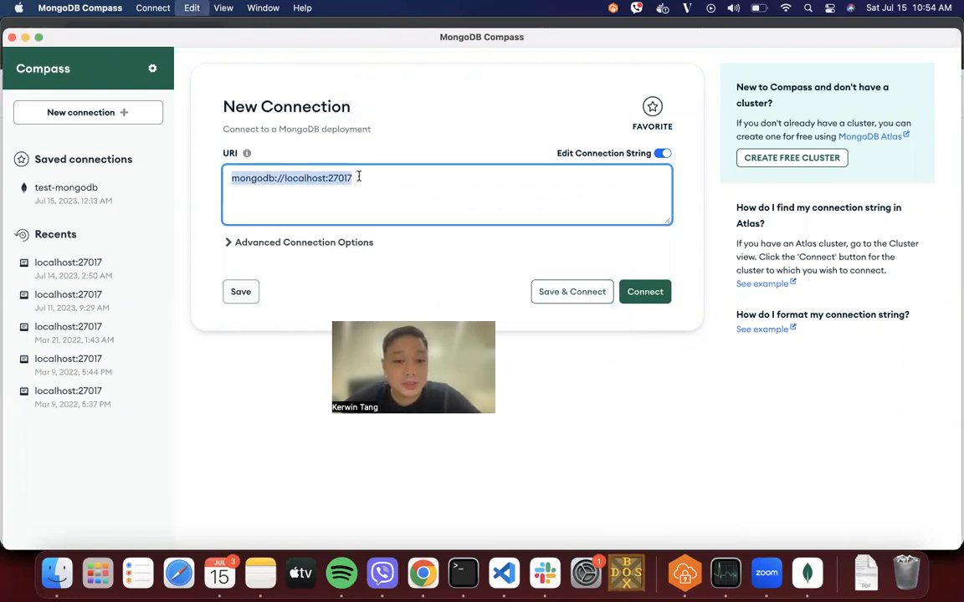
key("super+v")
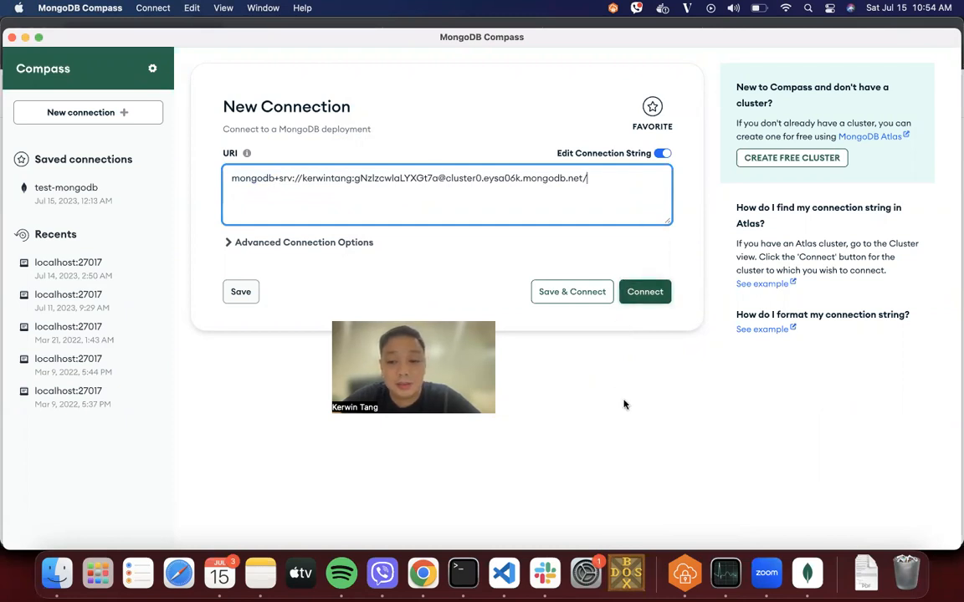
left_click(649, 294)
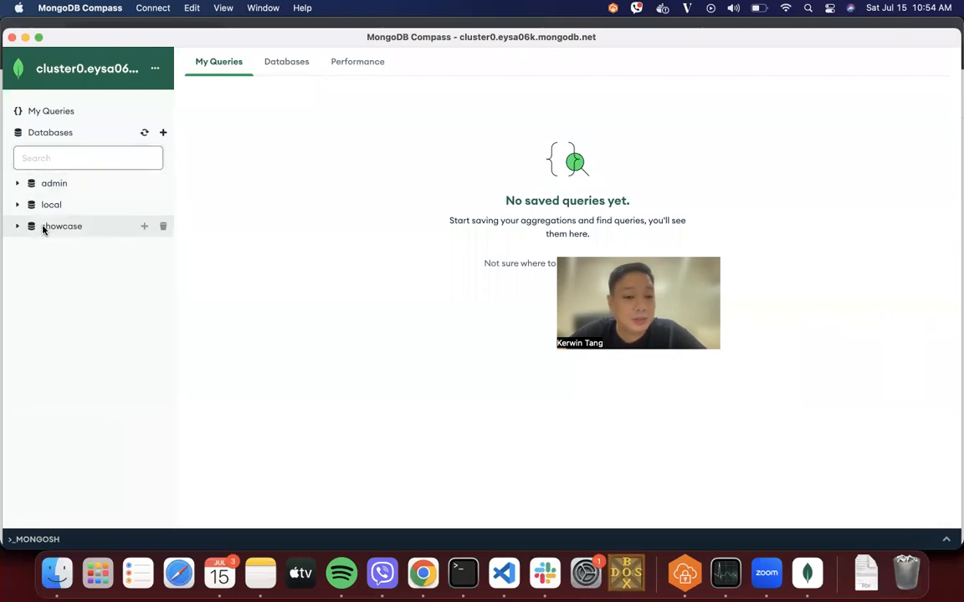
Compare the Render deploy log in Chrome with the database list in MongoDB Compass
key("super+Tab")
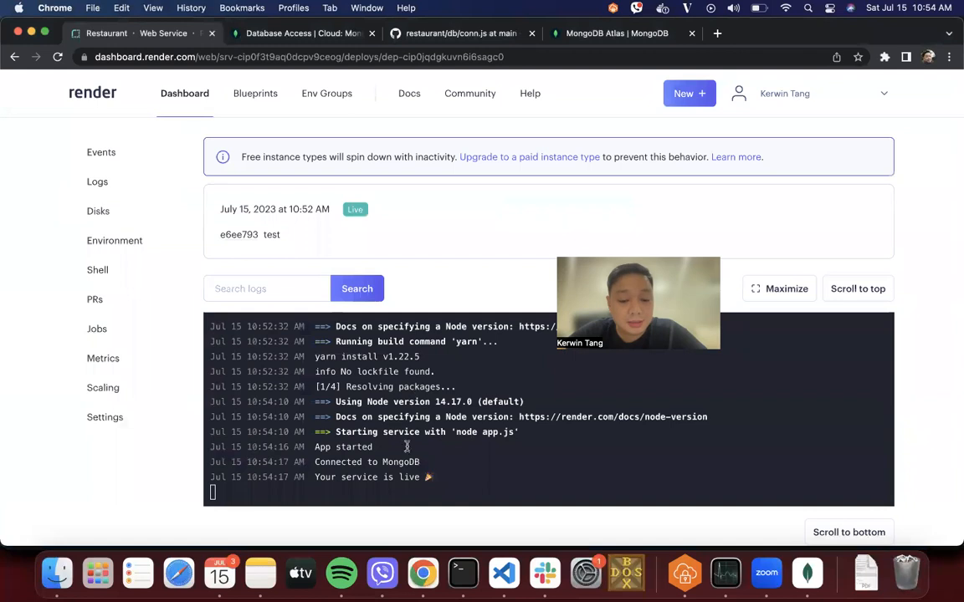
key("super+Tab")
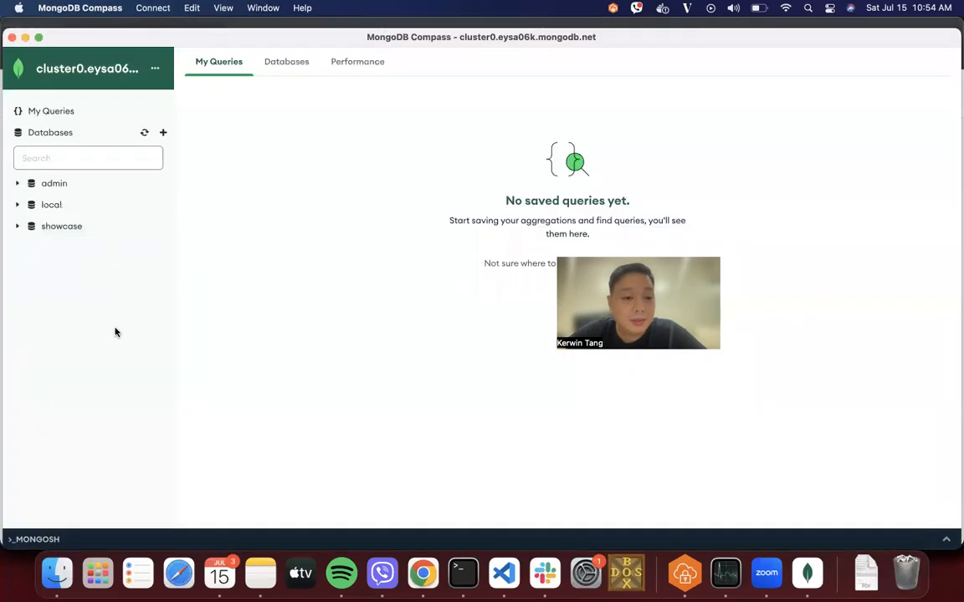
key("super+Tab")
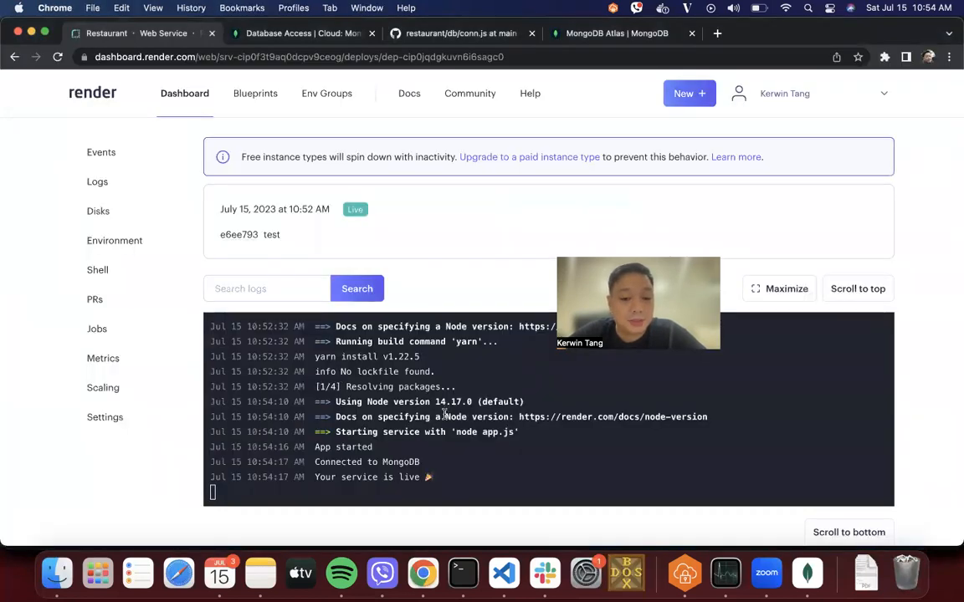
In MongoDB Compass, expand the showcase database and open its restaurants collection
key("super+Tab")
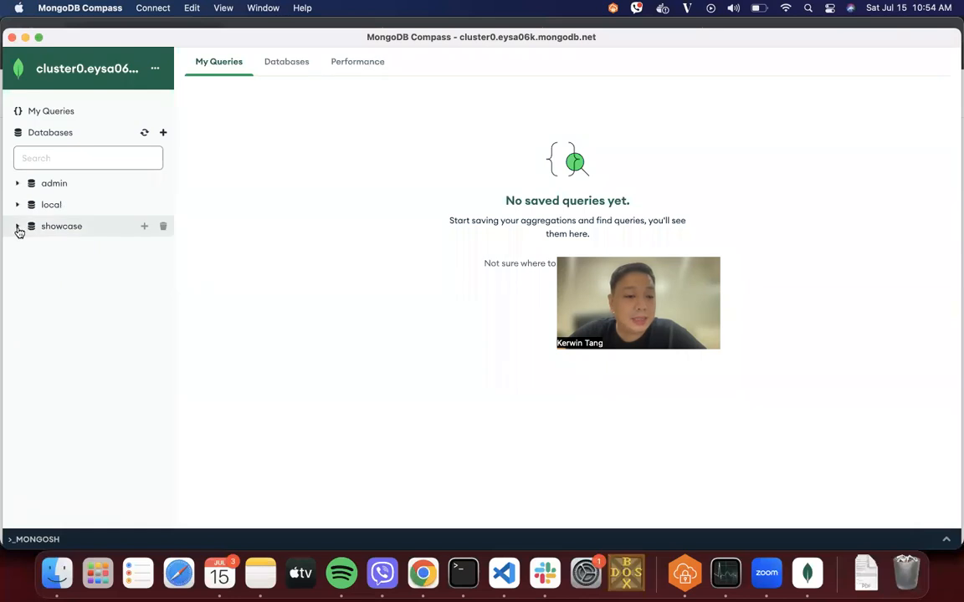
left_click(17, 227)
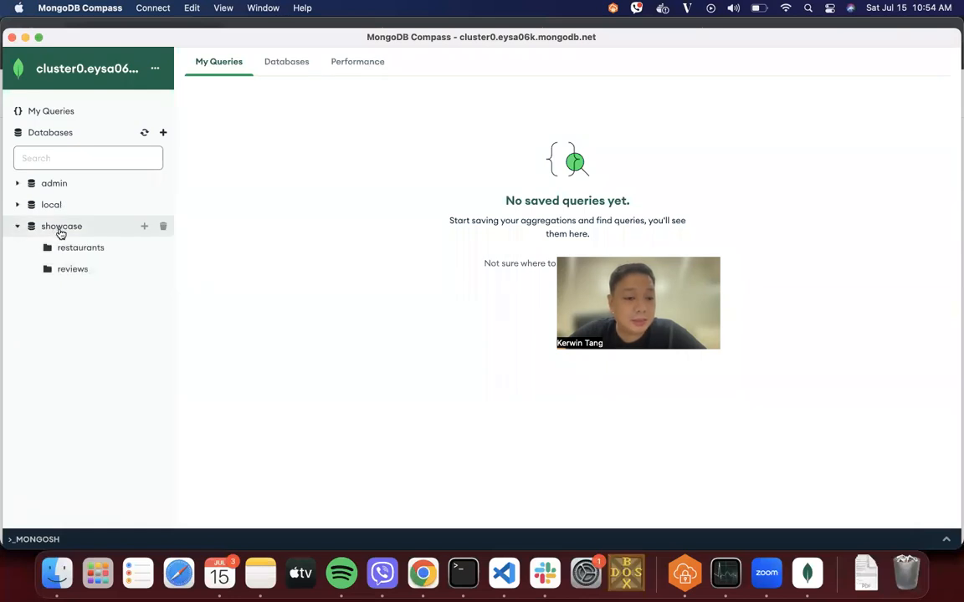
left_click(72, 249)
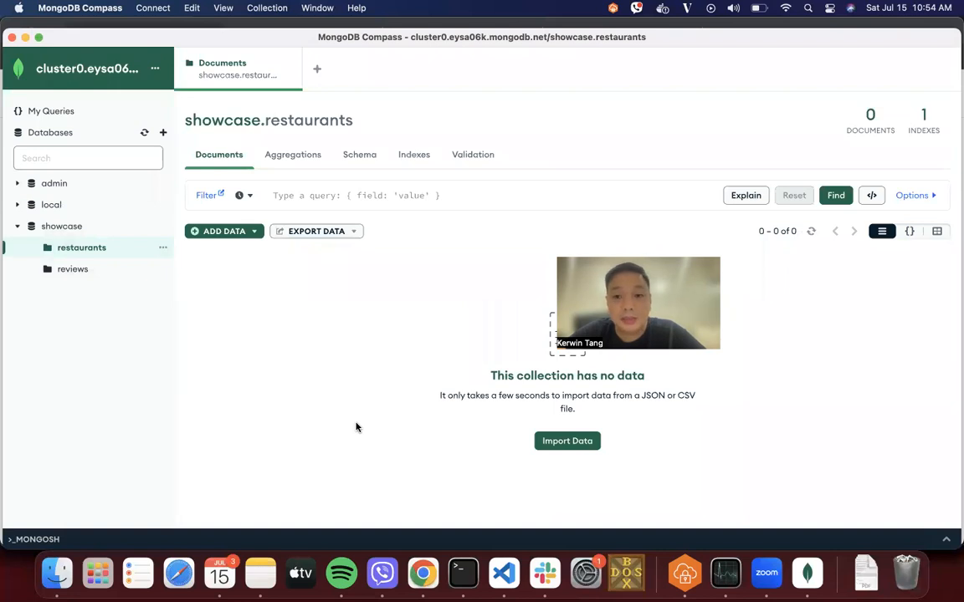
Launch the Postman app
key("super+space")
type("o")
key("BackSpace")
type("post")
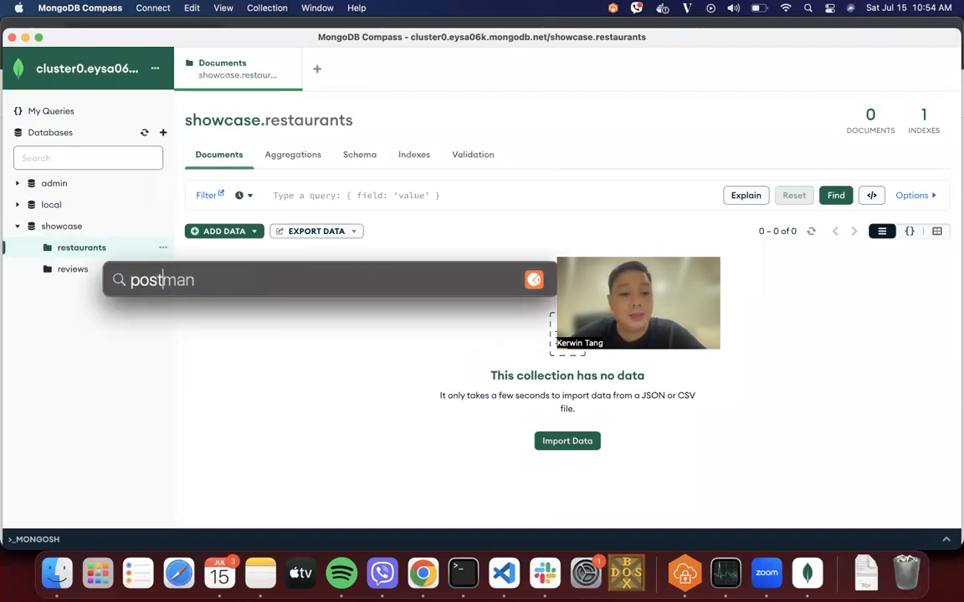
key("Return")
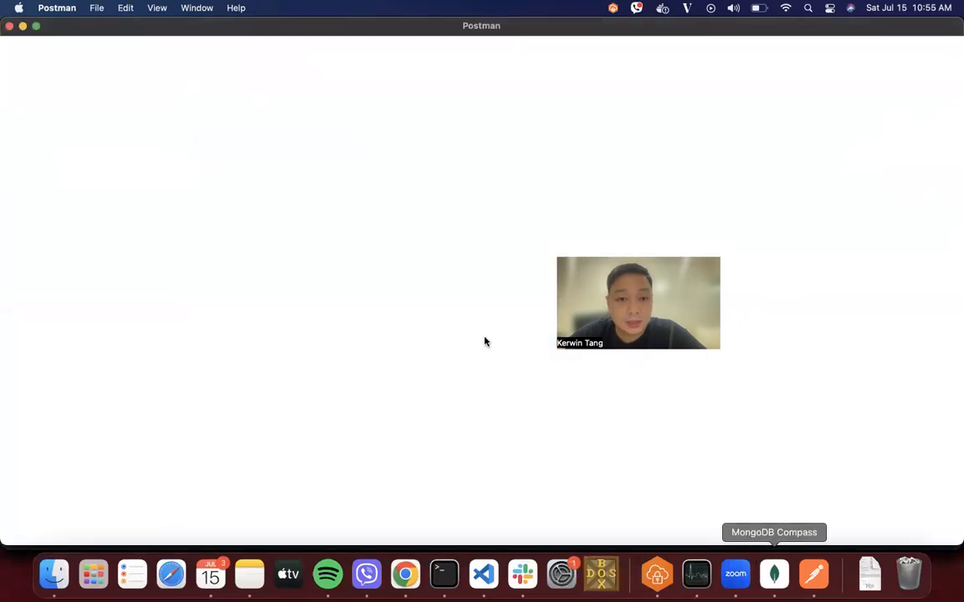
key("super+Tab")
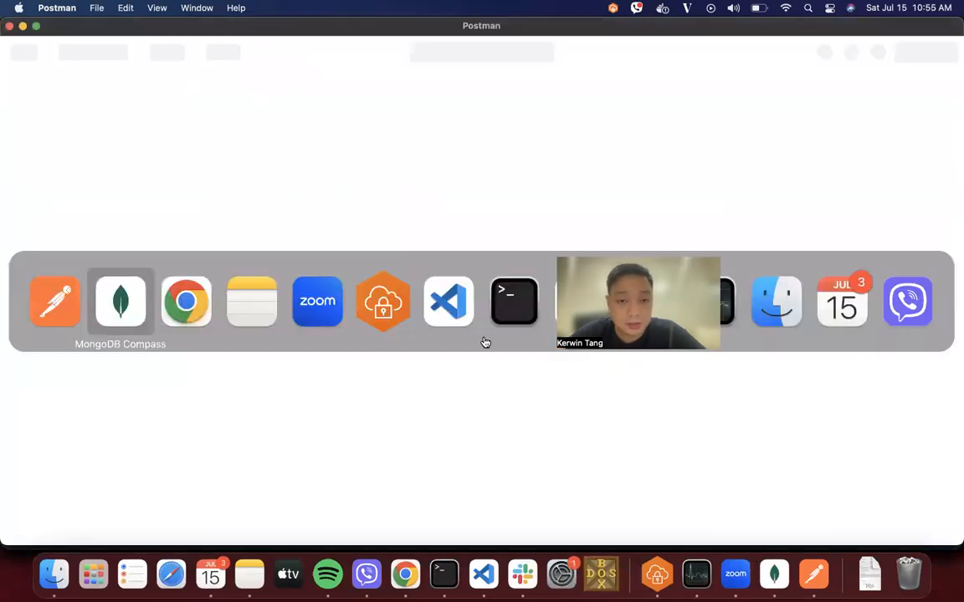
In Chrome, copy the Render service's URL and open its /restaurant endpoint in a new tab
key("super+Tab")
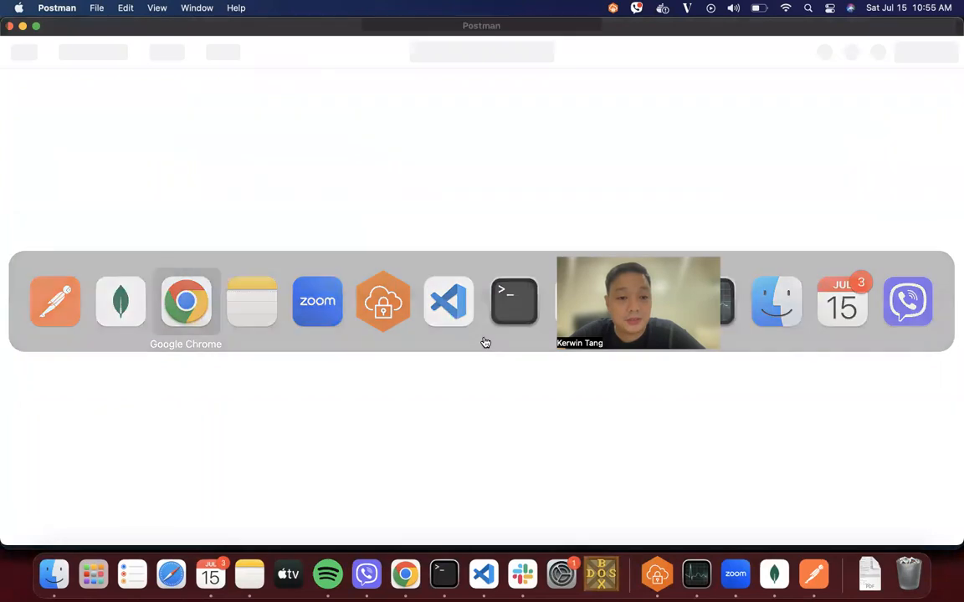
scroll(230, 209, "up", 3)
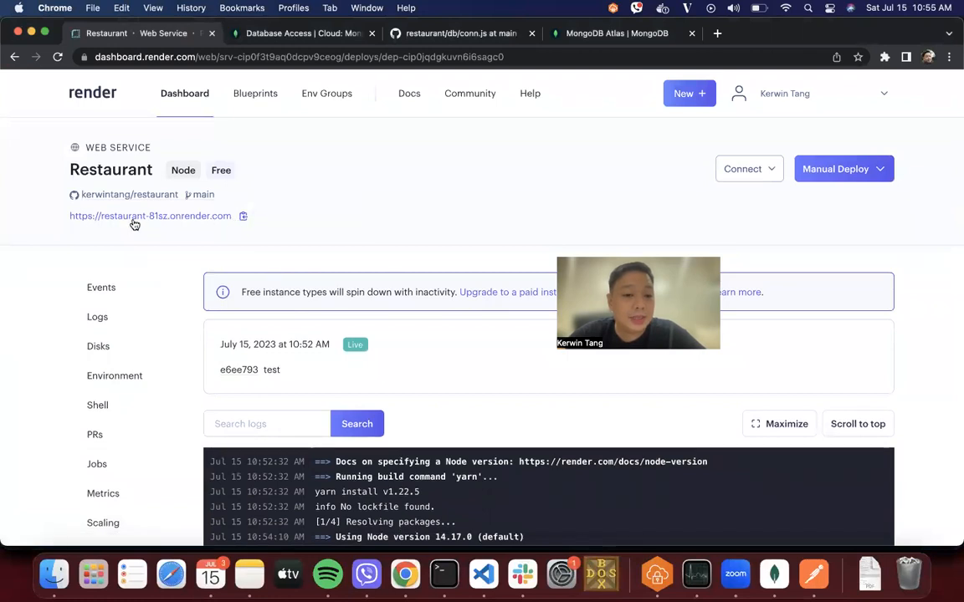
left_click(244, 218)
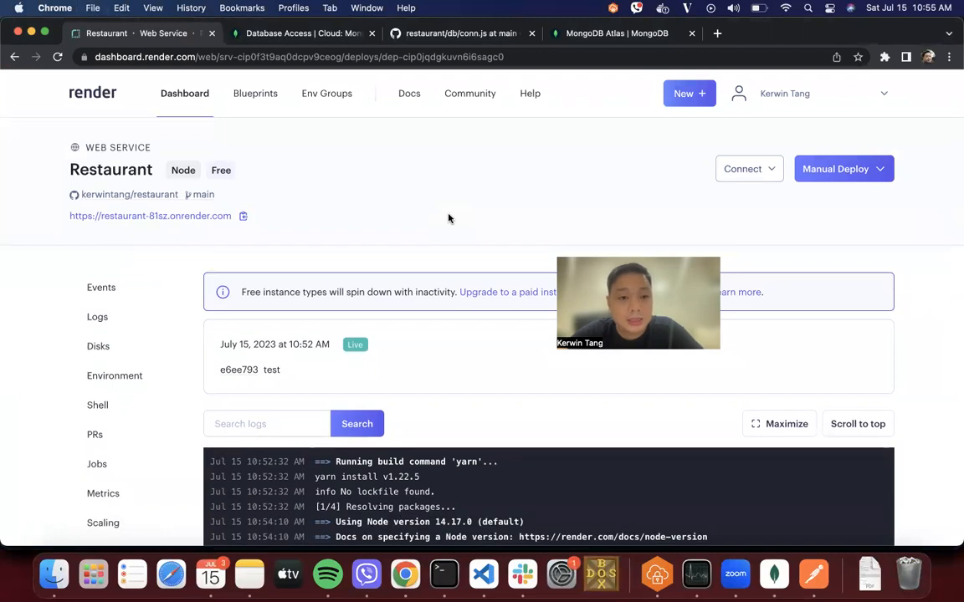
key("super+t")
key("super+v")
type("restaurant")
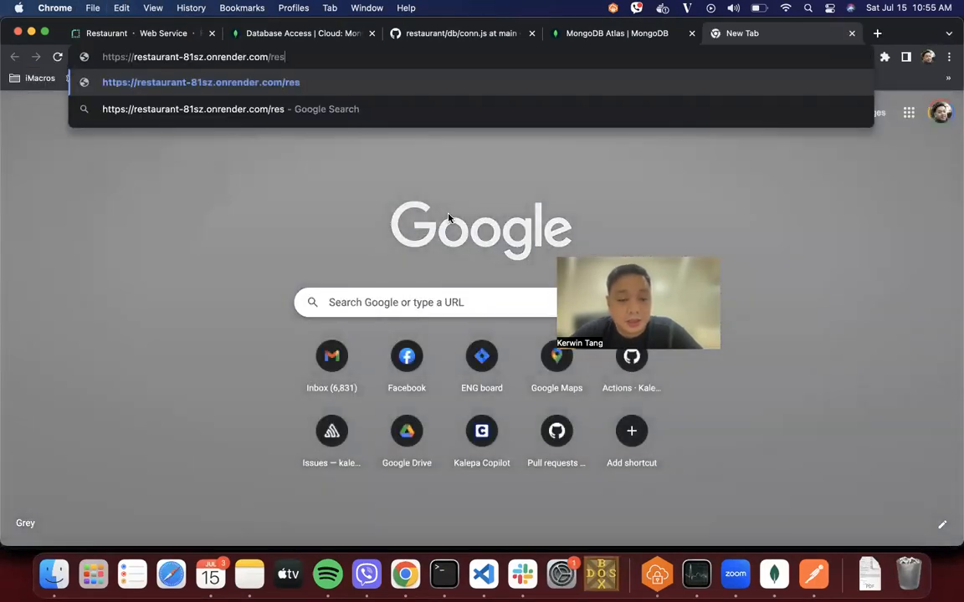
key("Return")
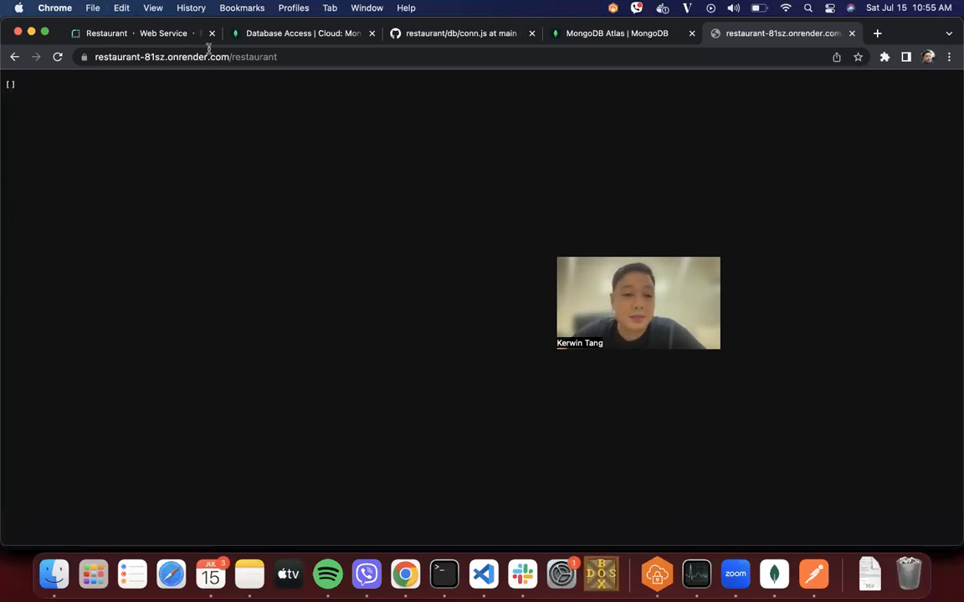
Switch to Postman, dismiss the update notice, and open the Create Restaurant request in the dlsu collection
left_click(813, 575)
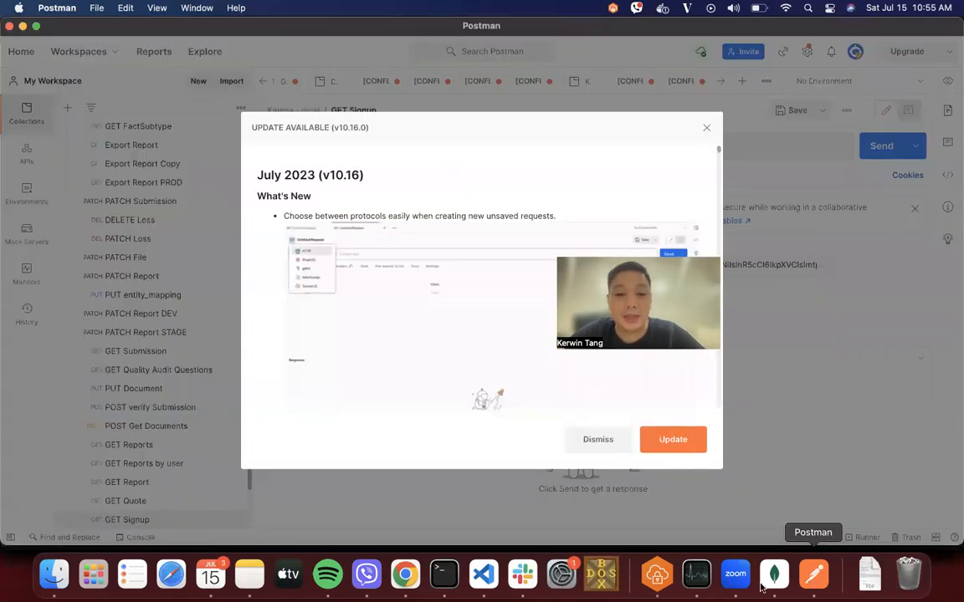
left_click(613, 441)
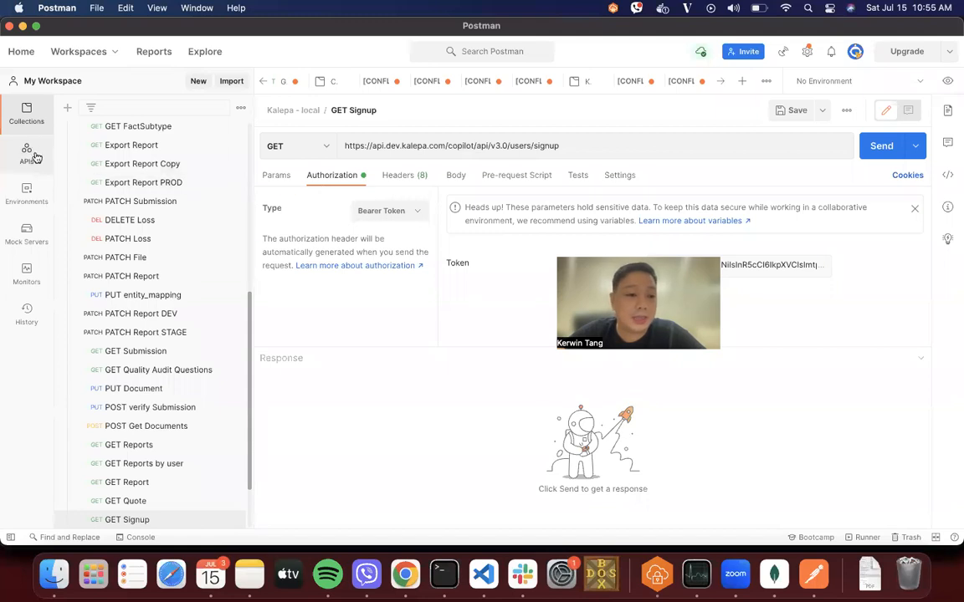
scroll(81, 157, "up", 10)
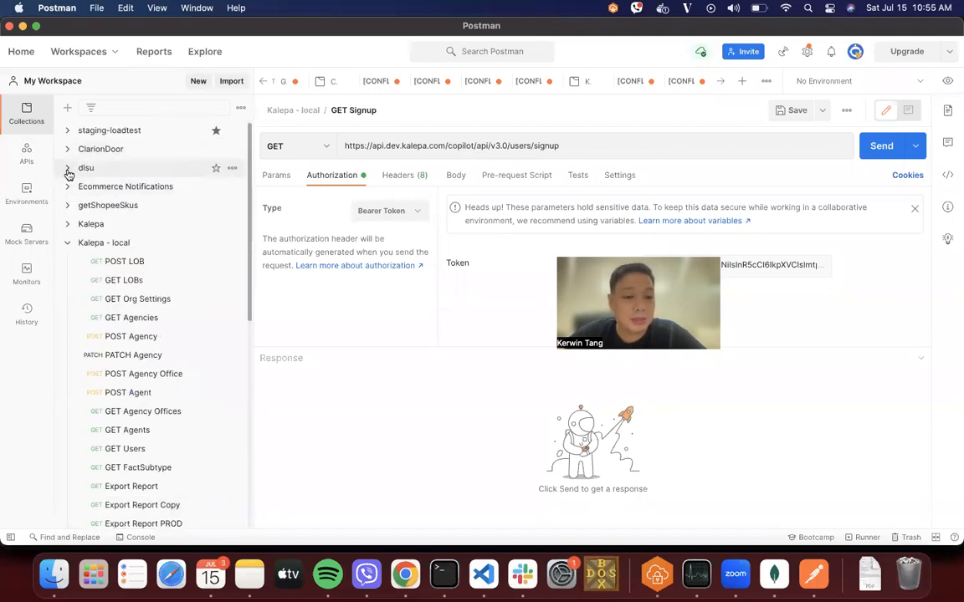
left_click(68, 169)
left_click(124, 205)
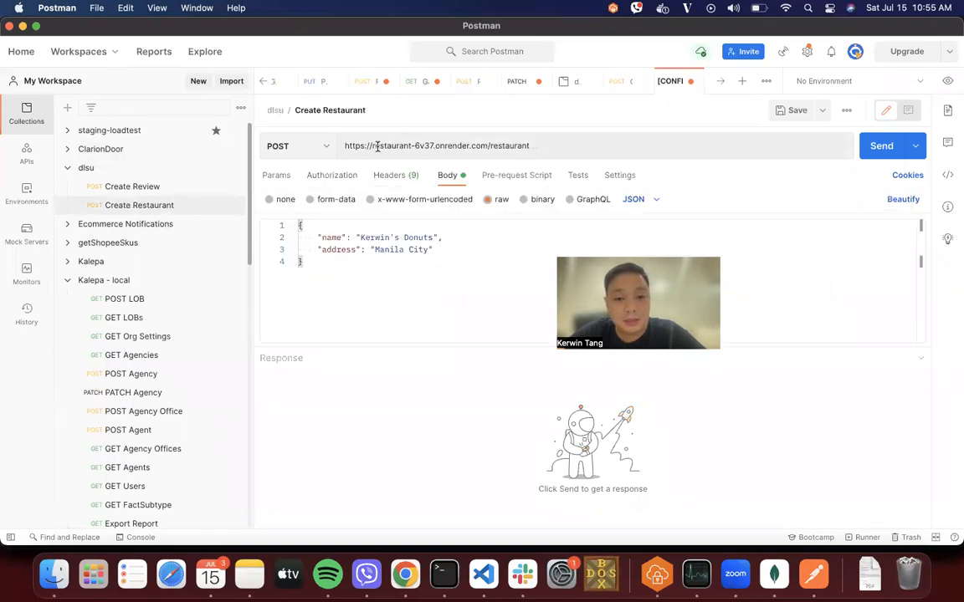
double_click(378, 147)
left_click_drag(464, 147, 481, 145)
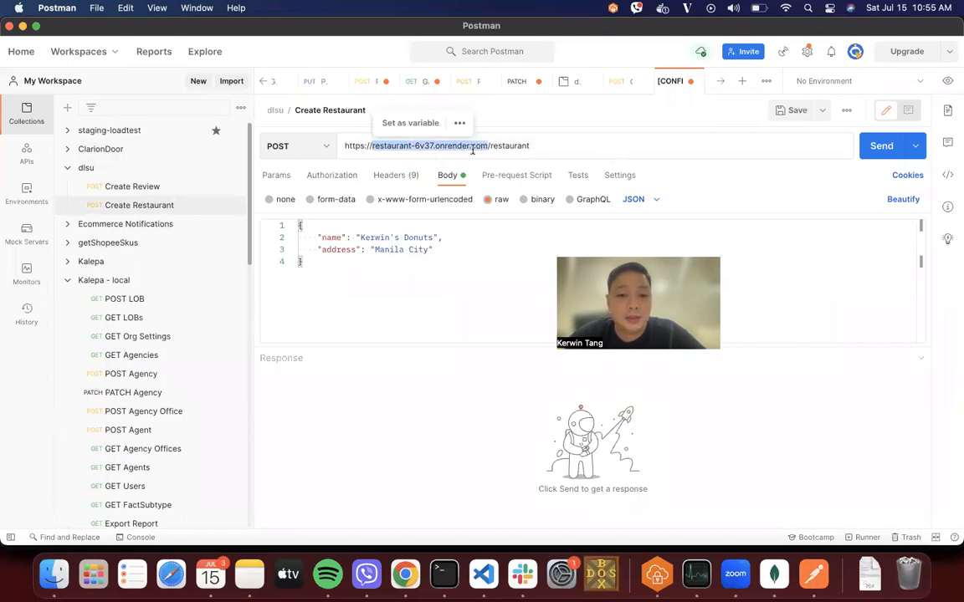
key("super+v")
key("super+BackSpace")
key("super+v")
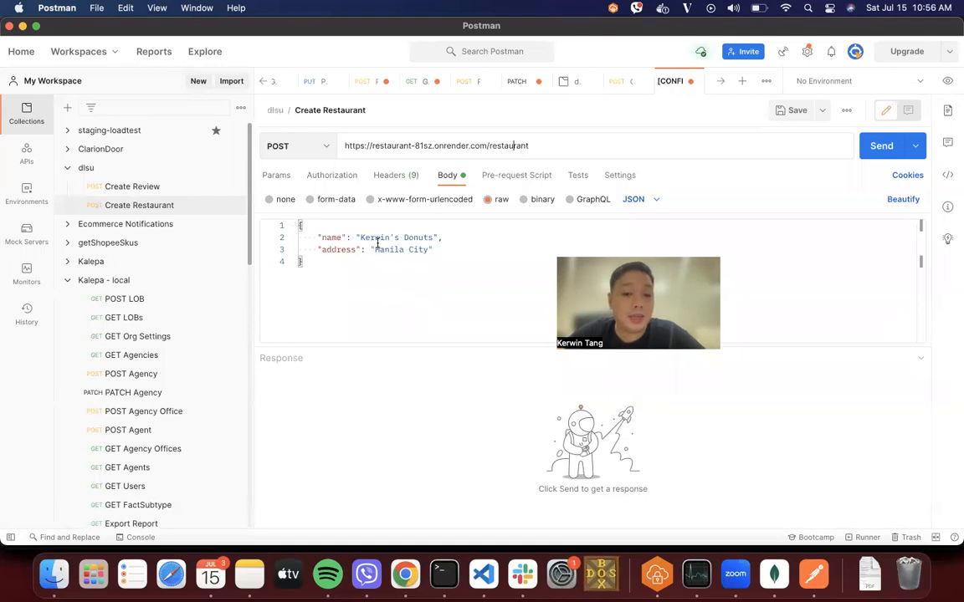
left_click(871, 147)
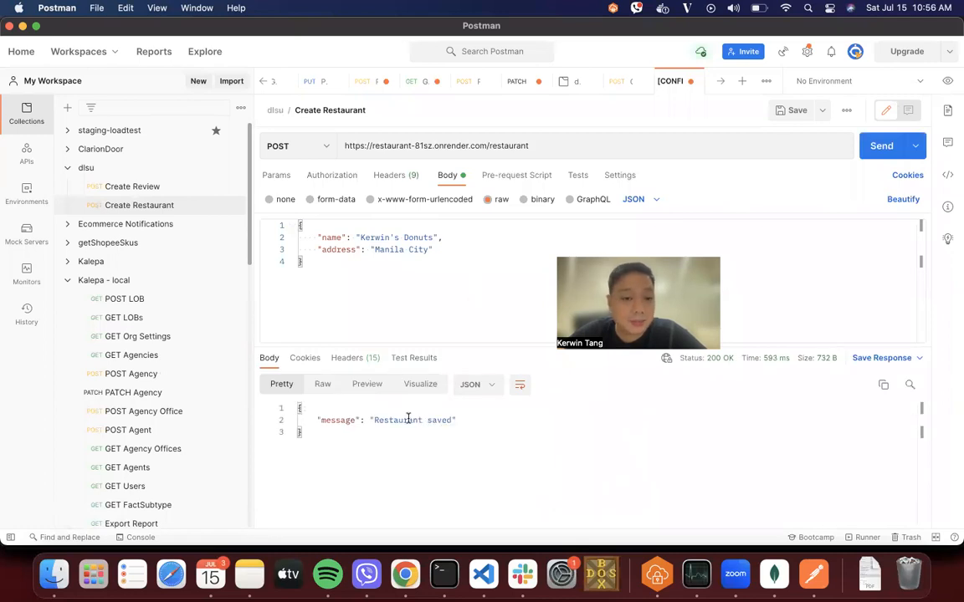
In Chrome, reload the /restaurant endpoint to check for the new record, and return to the Render service page
key("super+Tab")
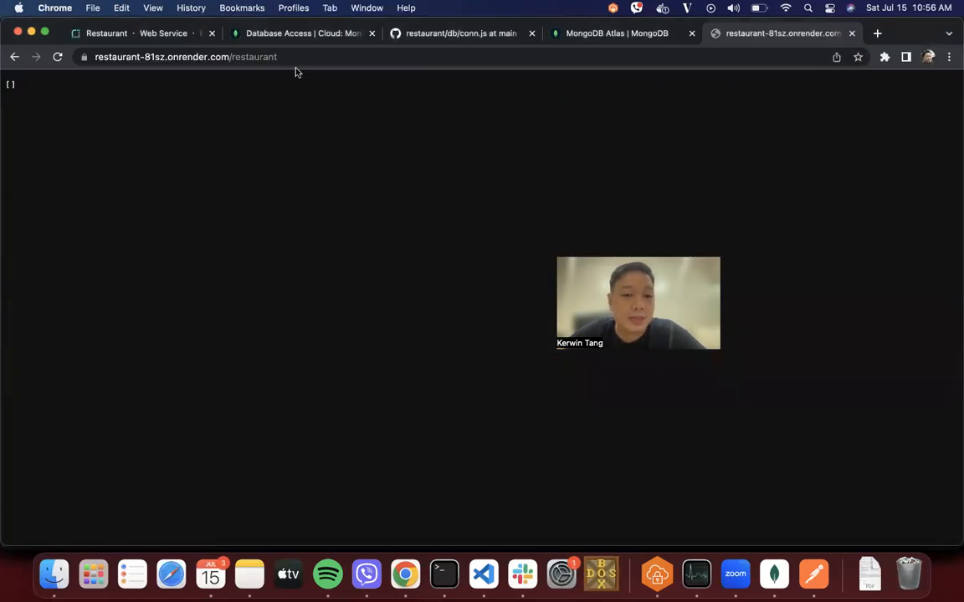
left_click(296, 57)
key("Return")
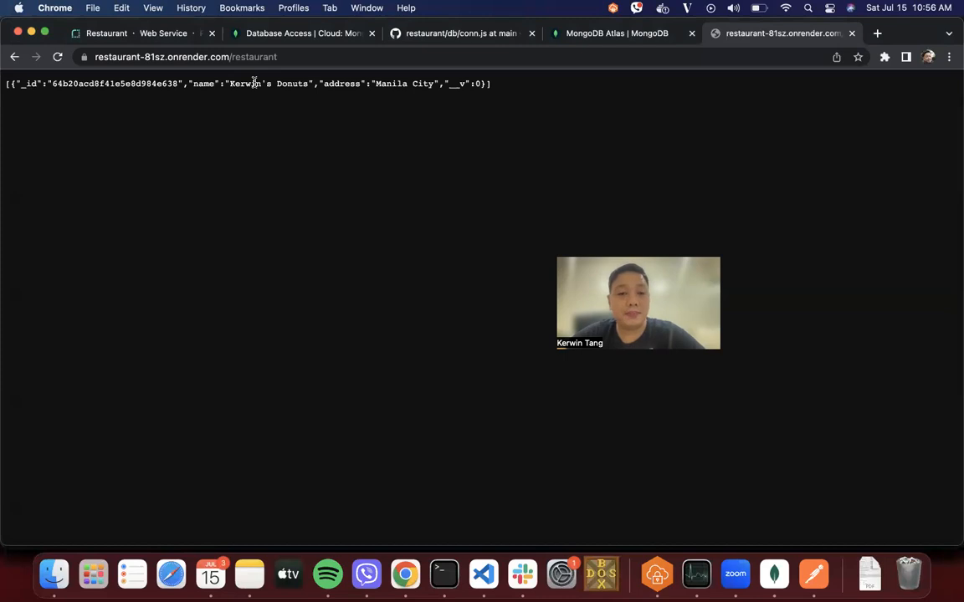
left_click(107, 35)
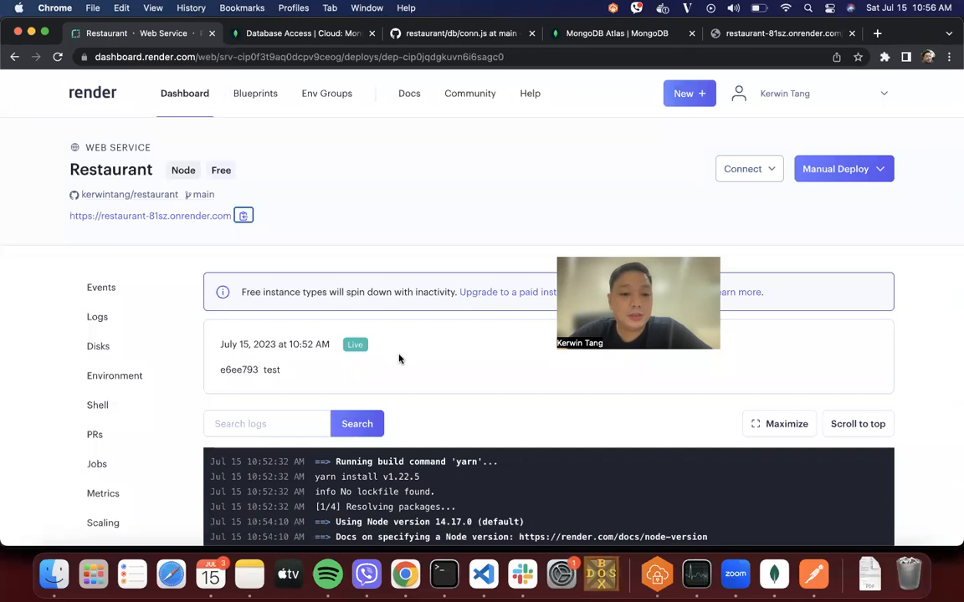